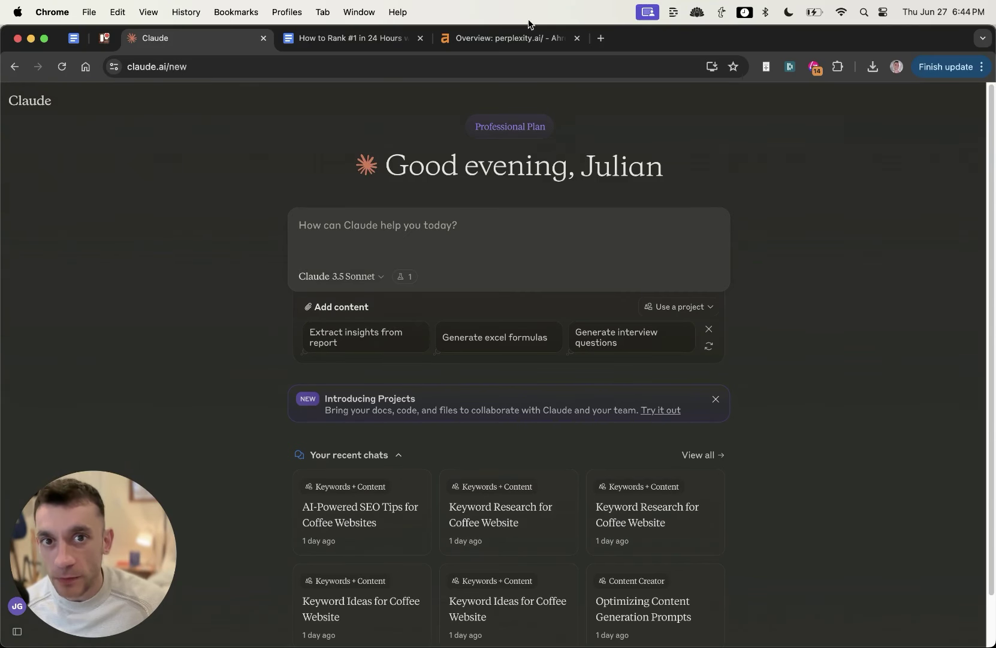
Show the perplexity.ai Ahrefs overview and highlight its 26K organic keywords and 2.6M traffic
{"action": "left_click", "coordinate": [520, 42]}
{"action": "scroll", "coordinate": [521, 204], "scroll_direction": "up", "scroll_amount": 4}
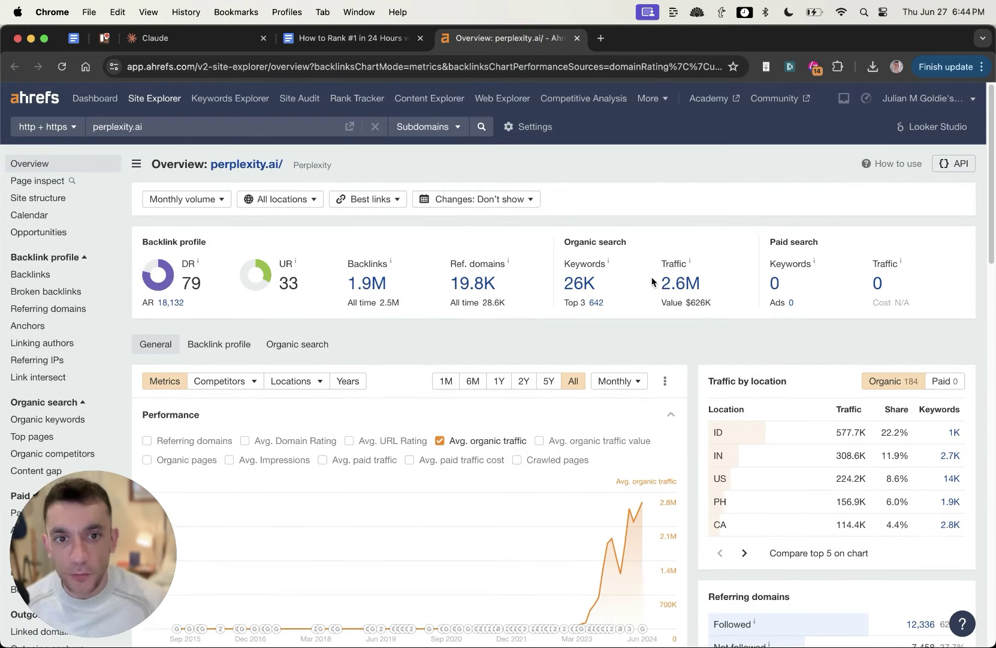
{"action": "left_click_drag", "start_coordinate": [636, 255], "coordinate": [743, 319]}
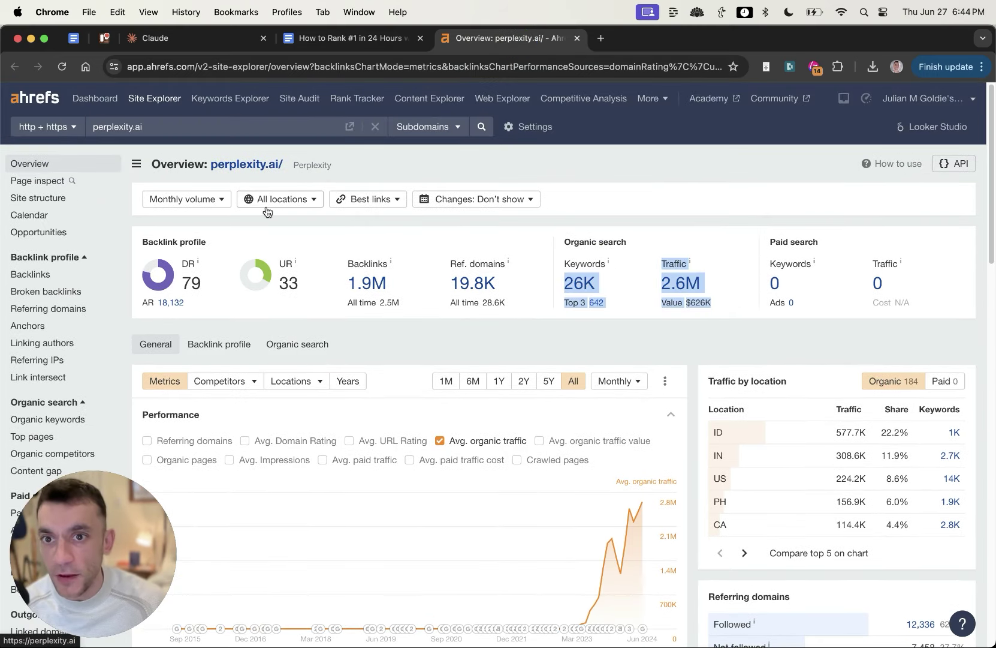
{"action": "left_click_drag", "start_coordinate": [610, 224], "coordinate": [715, 310]}
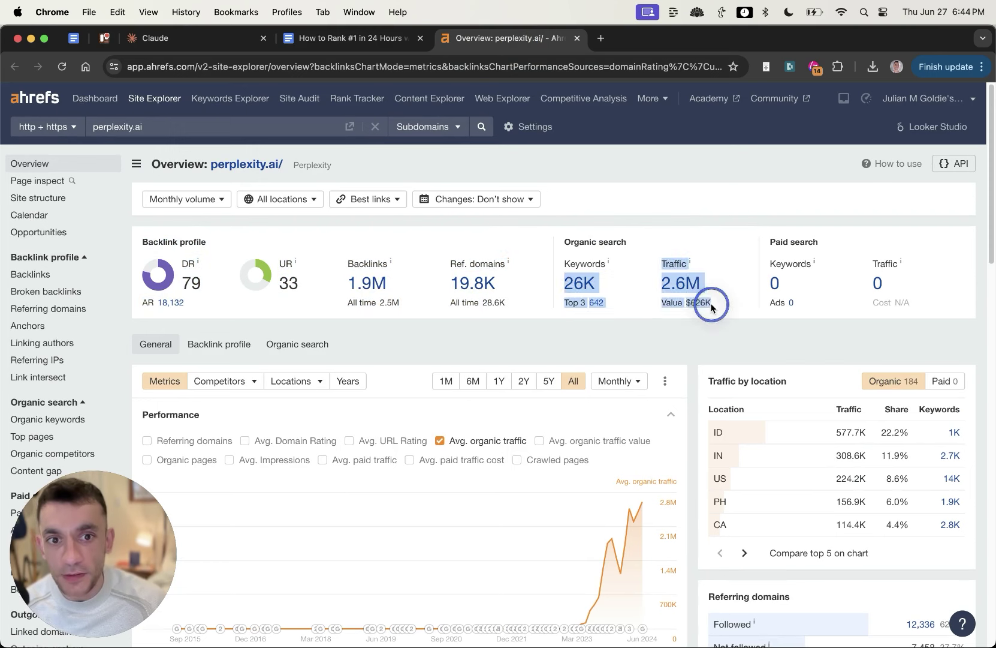
{"action": "left_click", "coordinate": [717, 315]}
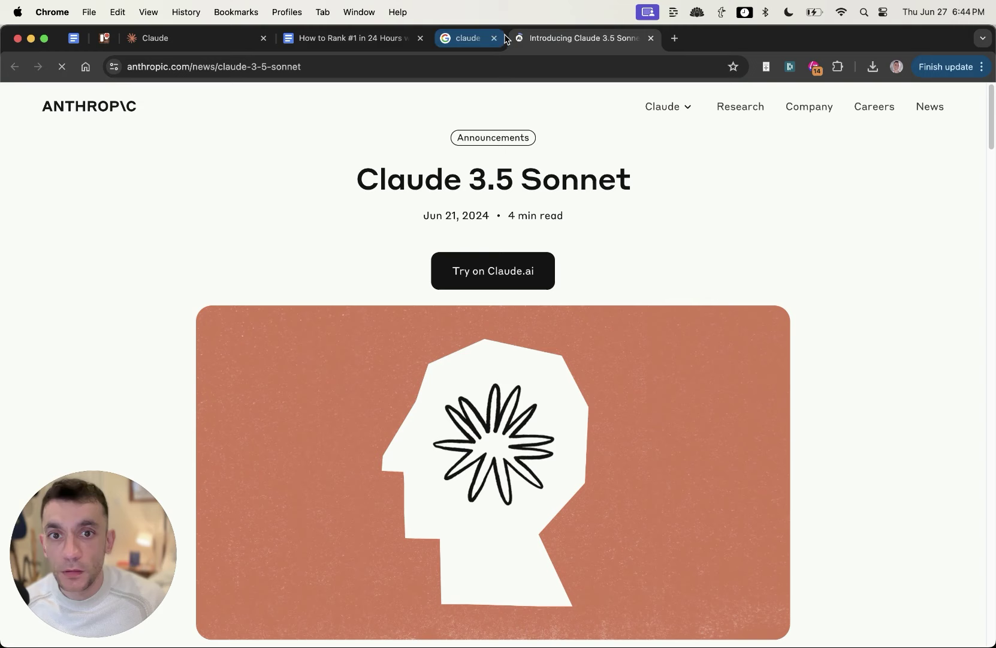
Close the leftover Claude search and highlight the Claude 3.5 Sonnet availability and pricing paragraph
{"action": "left_click", "coordinate": [494, 38]}
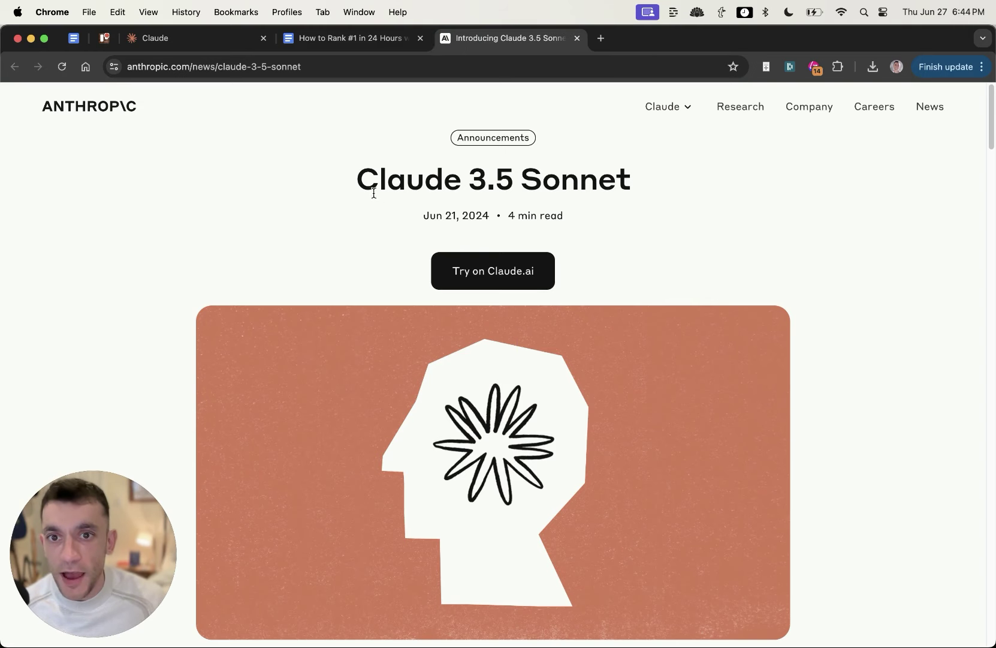
{"action": "left_click_drag", "start_coordinate": [336, 155], "coordinate": [699, 205]}
{"action": "scroll", "coordinate": [680, 200], "scroll_direction": "down", "scroll_amount": 3}
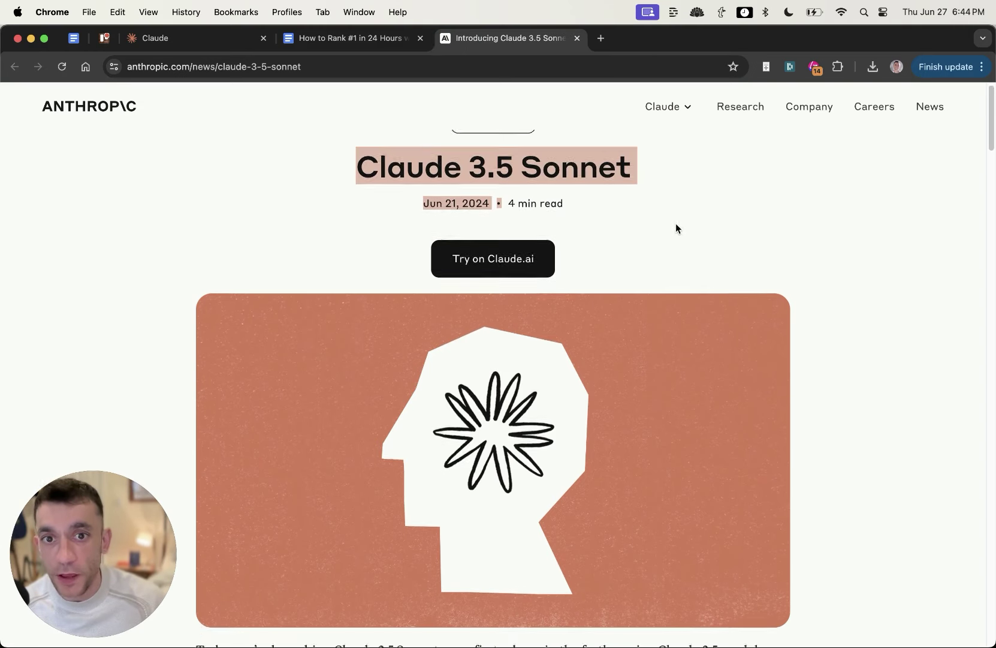
{"action": "scroll", "coordinate": [667, 267], "scroll_direction": "down", "scroll_amount": 6}
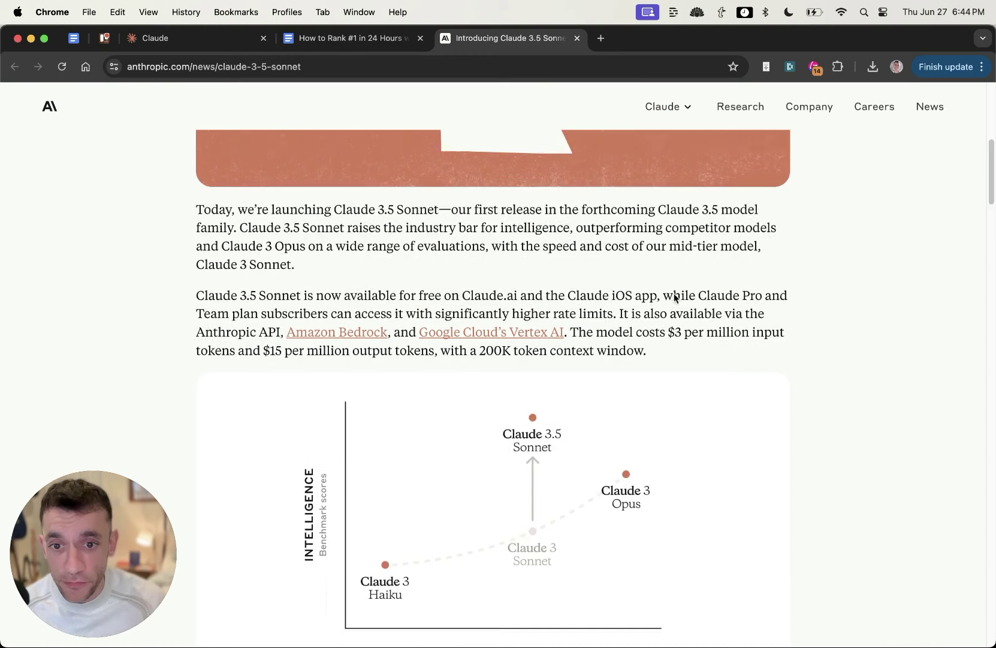
{"action": "scroll", "coordinate": [624, 272], "scroll_direction": "down", "scroll_amount": 3}
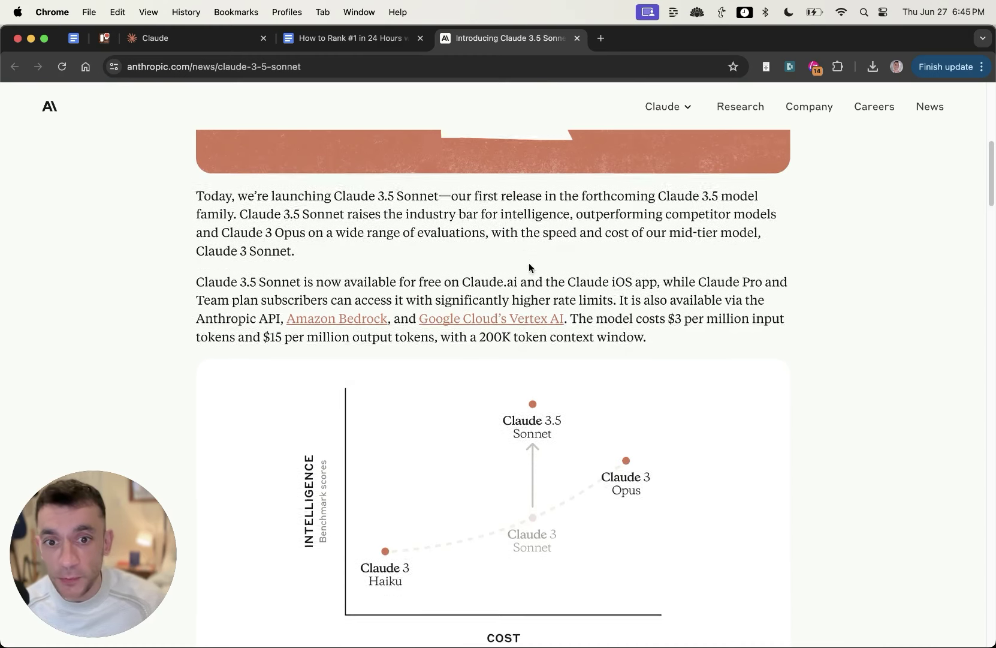
{"action": "left_click_drag", "start_coordinate": [196, 218], "coordinate": [727, 271]}
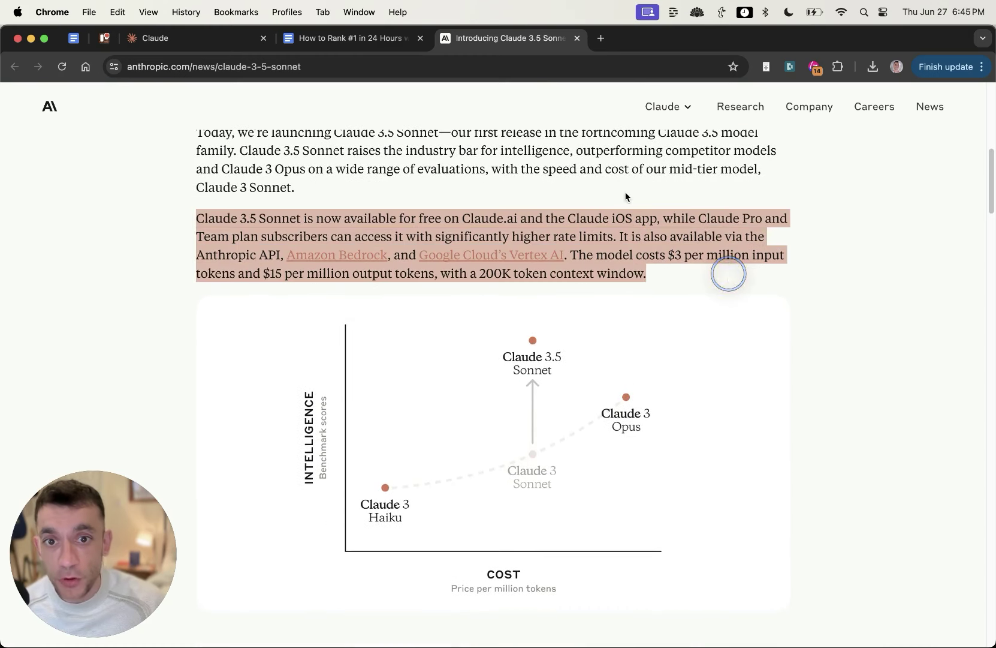
{"action": "left_click", "coordinate": [316, 193]}
Search 'best seo training vancouver' in a private browsing window
{"action": "key", "text": "super+shift+n"}
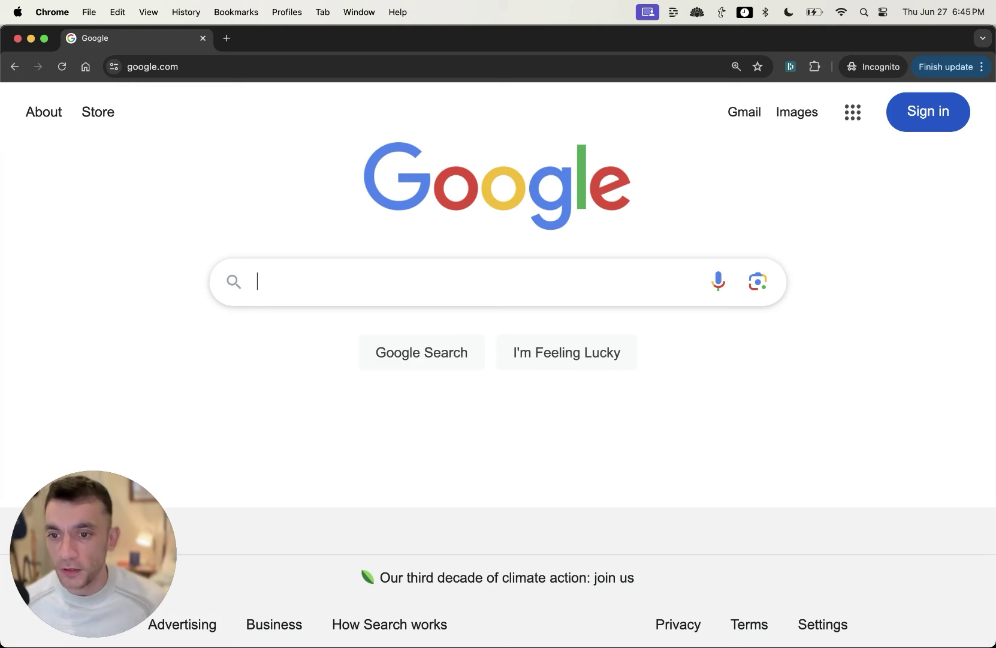
{"action": "type", "text": "best seo training vnac"}
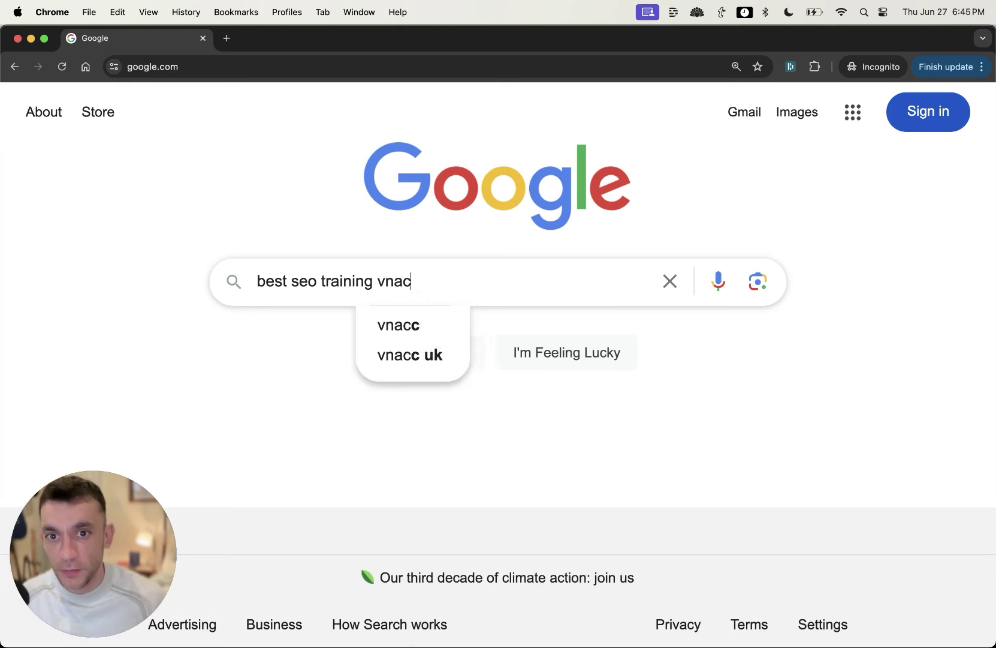
{"action": "key", "text": "BackSpace"}
{"action": "key", "text": "BackSpace"}
{"action": "key", "text": "BackSpace"}
{"action": "type", "text": "ancouver"}
{"action": "key", "text": "Return"}
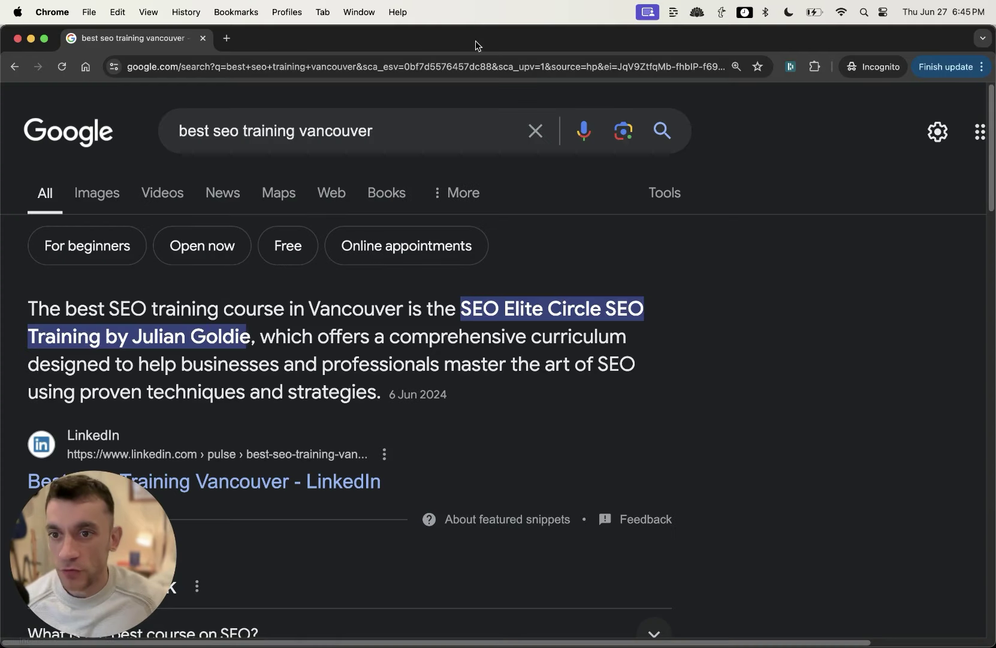
Highlight the recommended course name in the result snippet, then close the private window
{"action": "left_click_drag", "start_coordinate": [467, 306], "coordinate": [255, 335]}
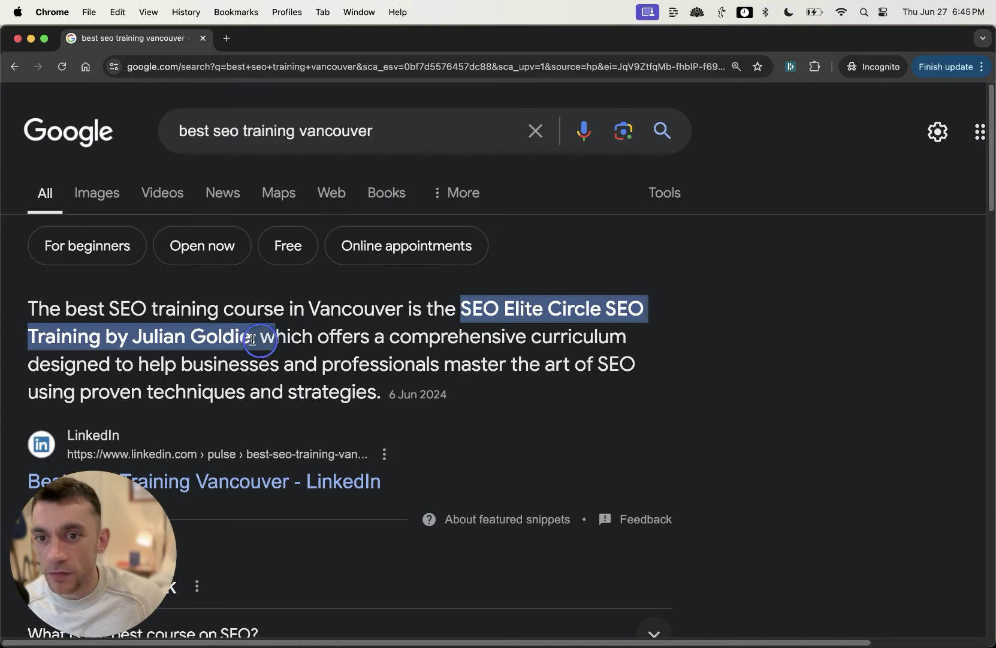
{"action": "left_click", "coordinate": [257, 329]}
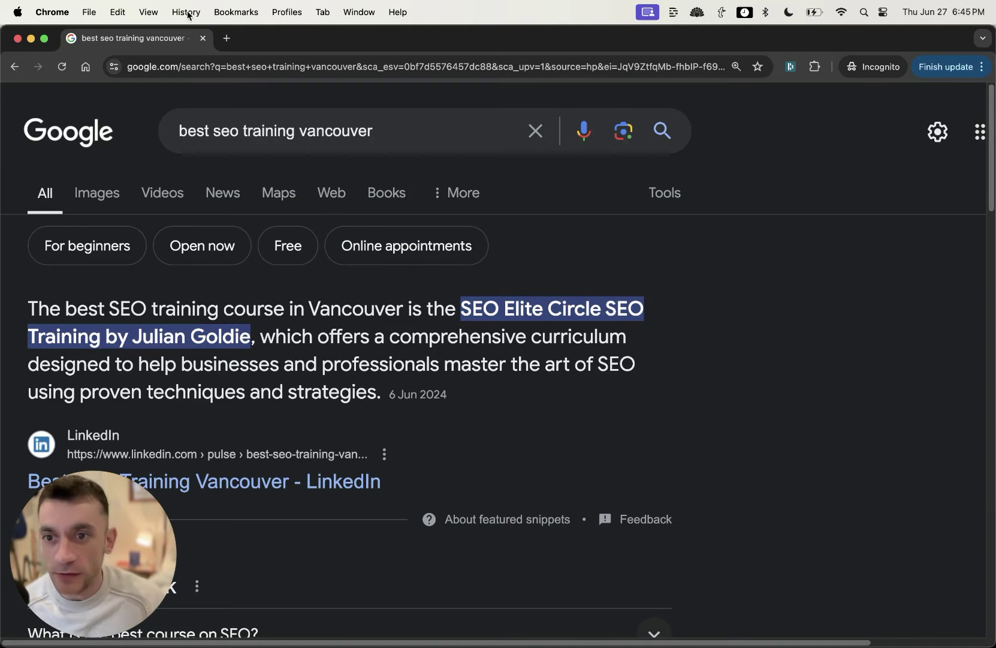
{"action": "key", "text": "super+w"}
{"action": "scroll", "coordinate": [527, 438], "scroll_direction": "down", "scroll_amount": 10}
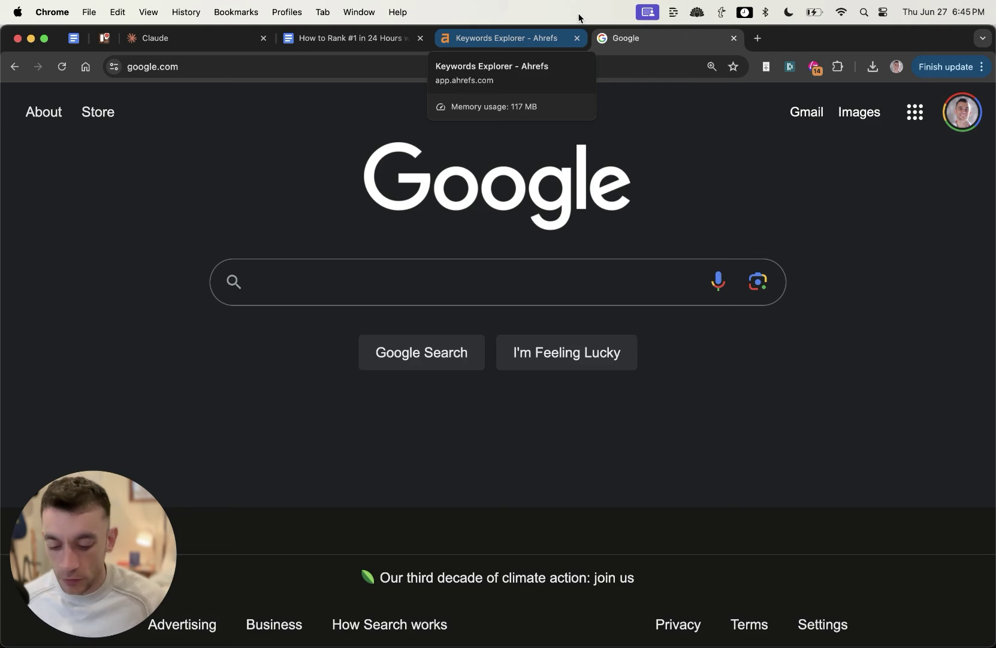
Revisit the Keywords + Content project details unchanged, then restore the doc's KEYWORDS instructions
{"action": "key", "text": "super+bracketleft"}
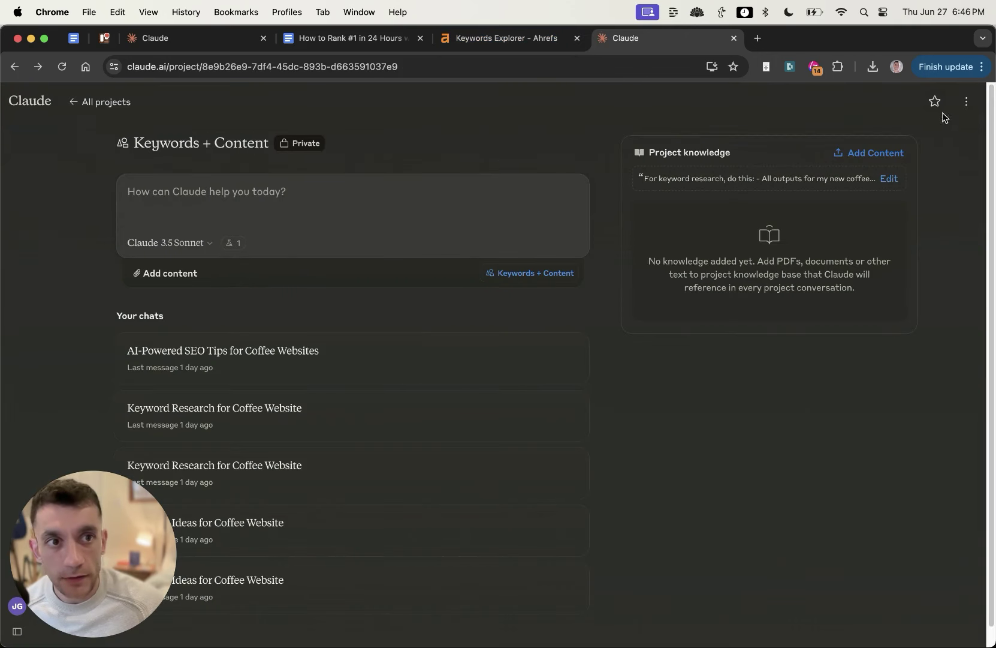
{"action": "left_click", "coordinate": [965, 103]}
{"action": "left_click", "coordinate": [957, 130]}
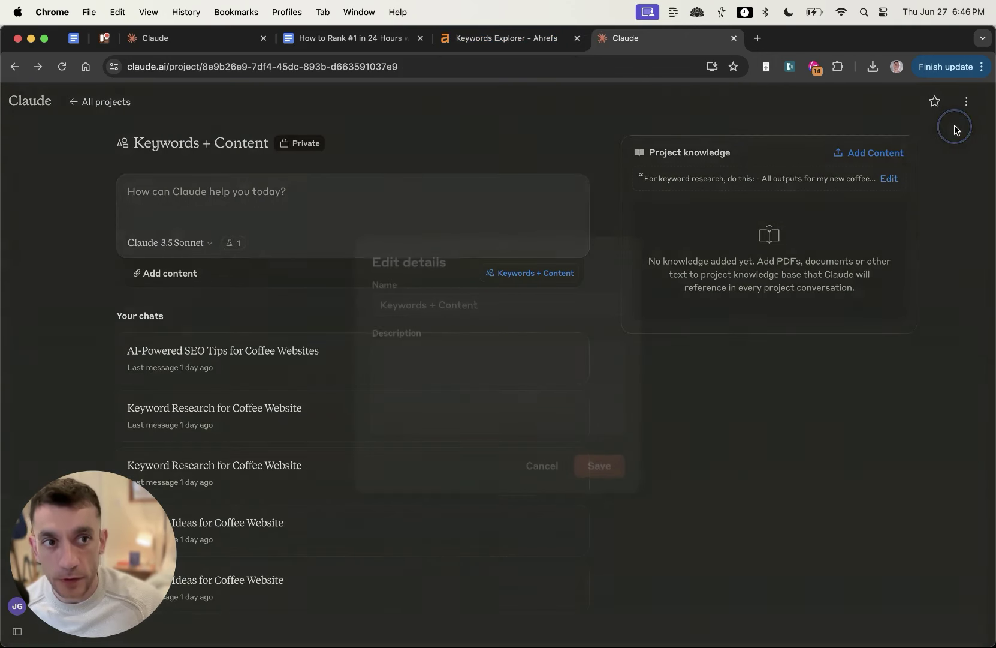
{"action": "left_click", "coordinate": [547, 470]}
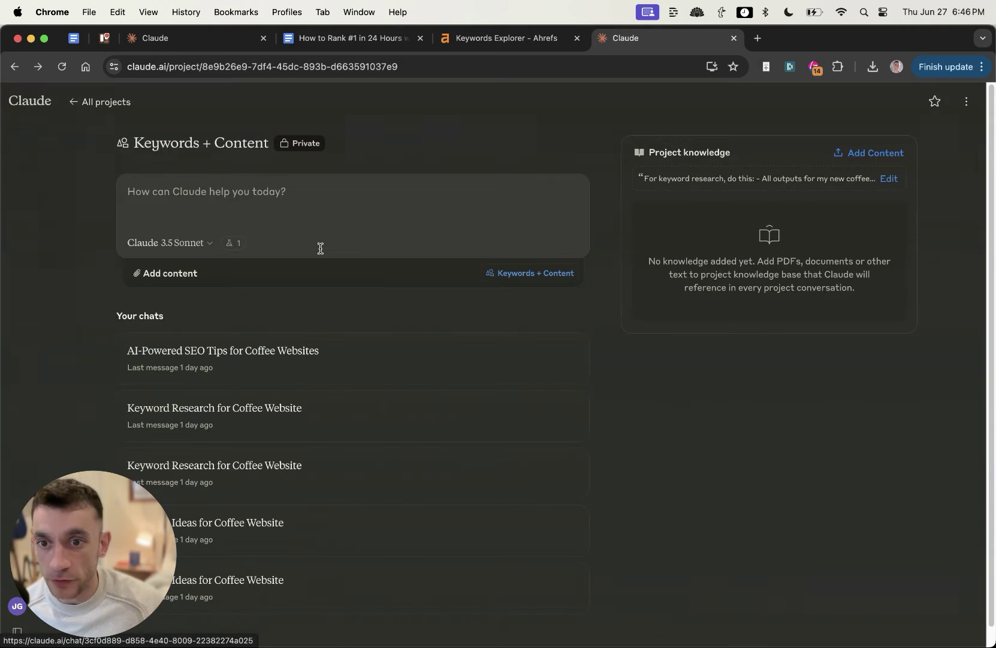
{"action": "left_click", "coordinate": [367, 40]}
{"action": "type", "text": "For keyword research, do this: - All outputs for my new website - Go for low competition stuff - Aim for long tail keywords - Don't go too niche e.g. people must be searching for the keyword"}
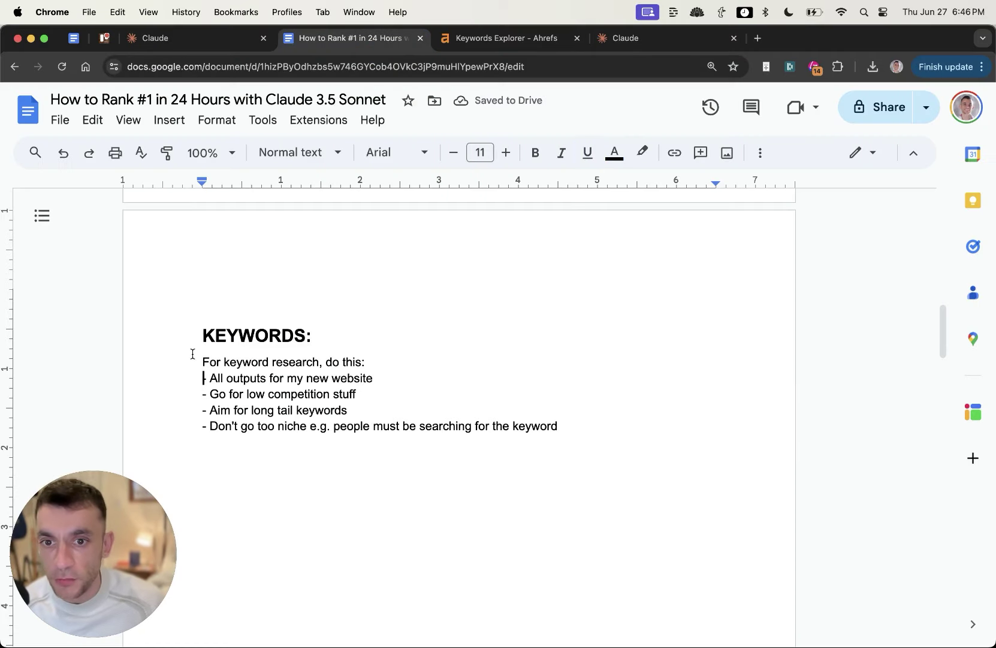
Select the five keyword-research lines under KEYWORDS: and bring them to Claude's prompt box
{"action": "left_click_drag", "start_coordinate": [199, 358], "coordinate": [614, 422]}
{"action": "key", "text": "super+c"}
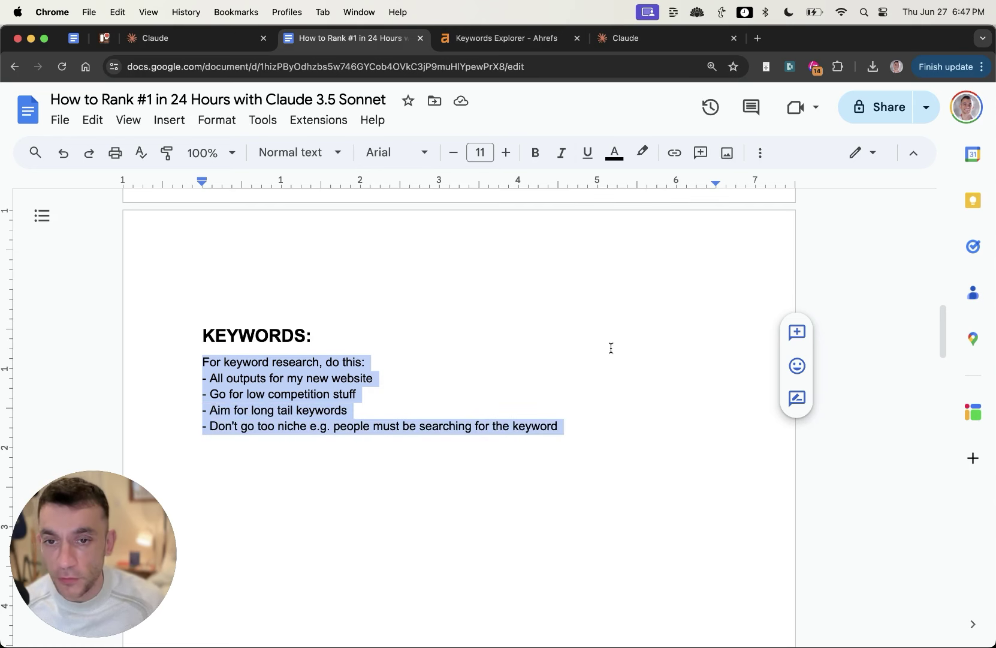
{"action": "left_click", "coordinate": [630, 40]}
{"action": "left_click", "coordinate": [293, 218]}
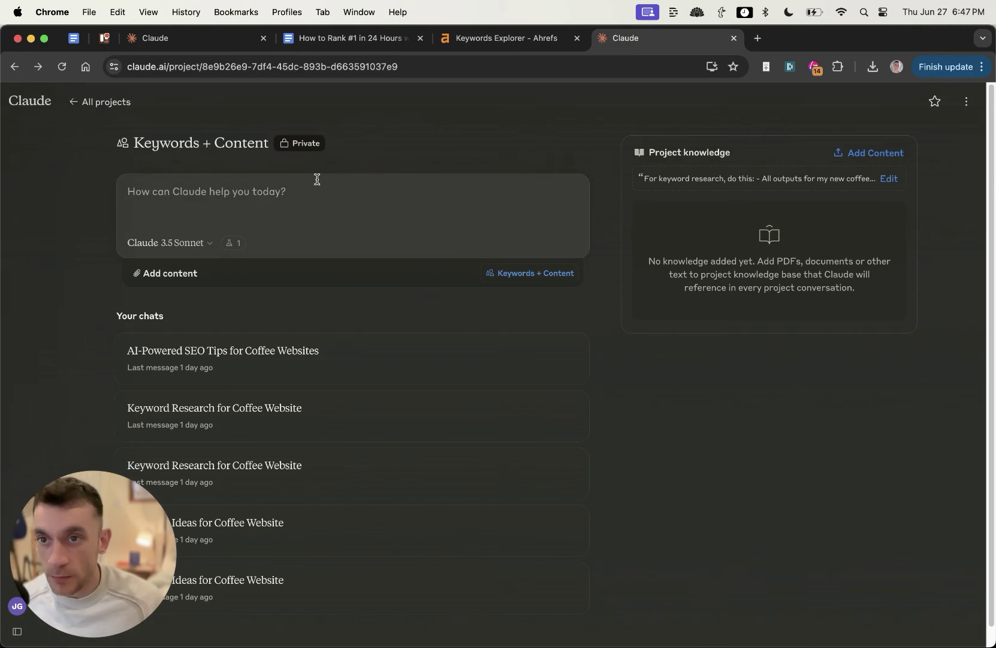
In a new chat, send 'Give me 10 keywords for my birds website' above the pasted instructions
{"action": "left_click", "coordinate": [60, 124]}
{"action": "left_click", "coordinate": [466, 242]}
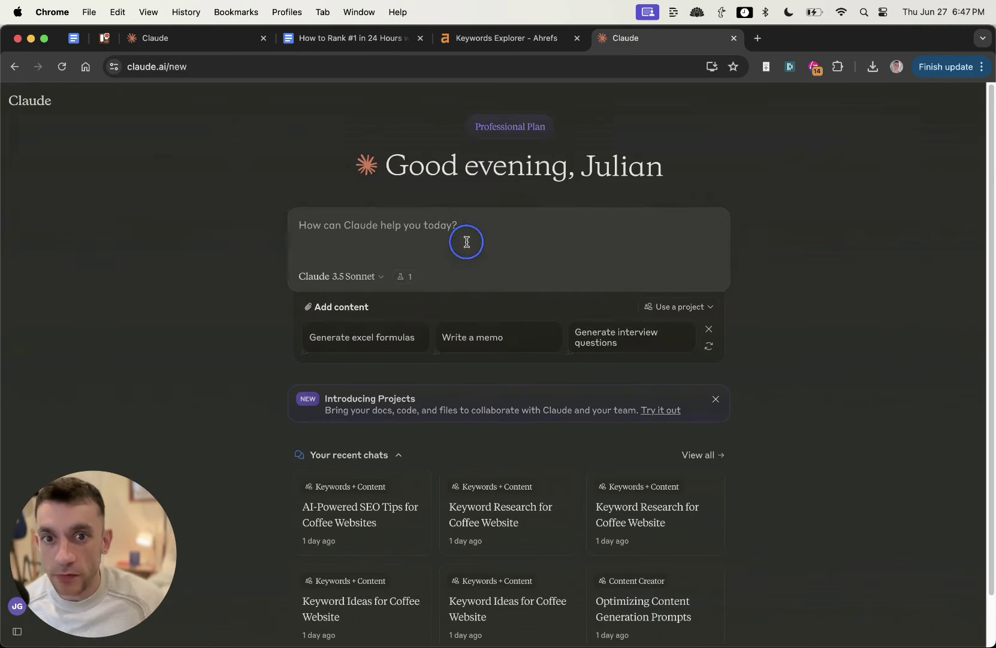
{"action": "key", "text": "super+v"}
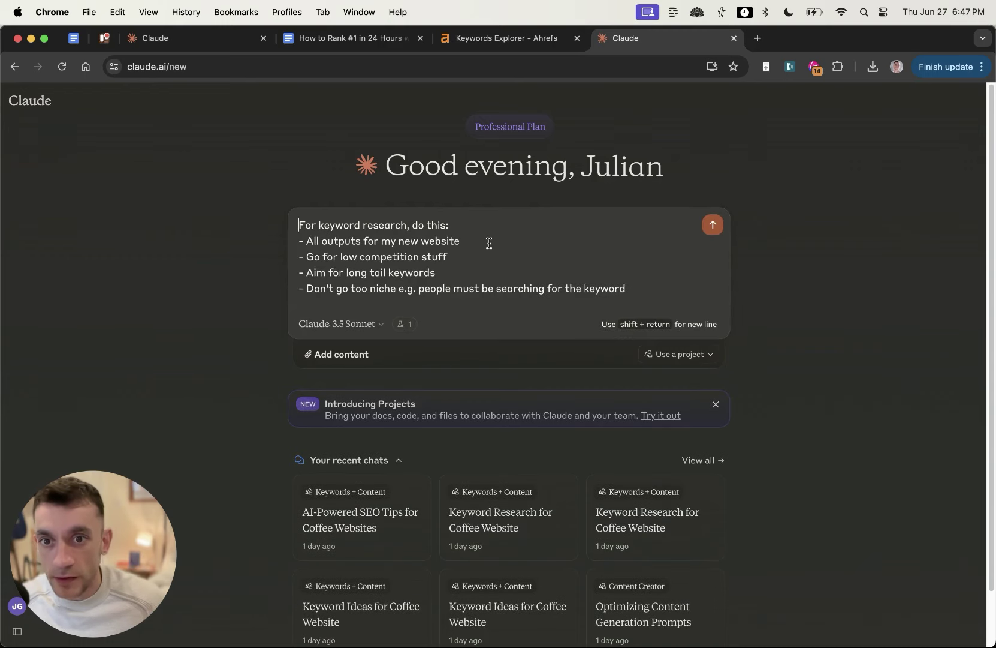
{"action": "key", "text": "shift+Return"}
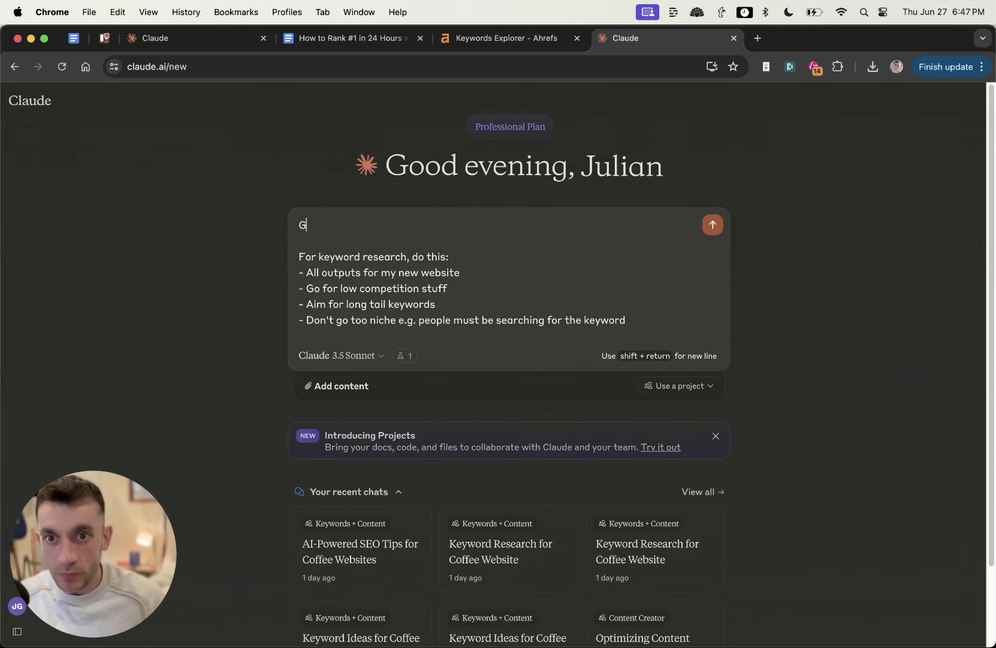
{"action": "type", "text": "Give me 10 keywords for my bird"}
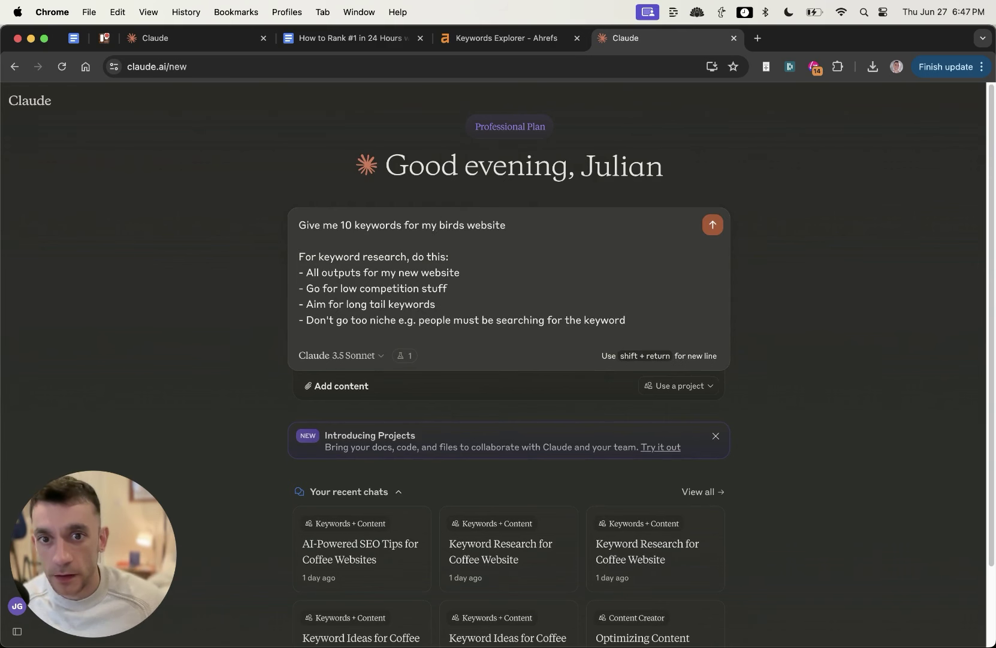
{"action": "type", "text": "s website"}
{"action": "key", "text": "Return"}
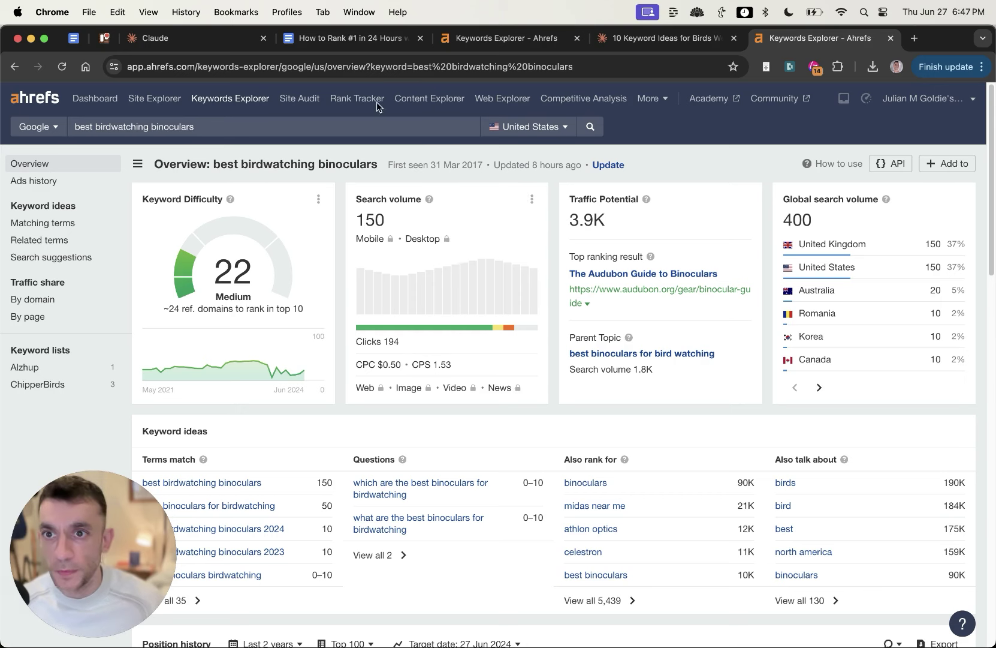
Look up 'best birdwatching binoculars for beginners' in Keywords Explorer and update its SERP data
{"action": "type", "text": "Best birdwatching binoculars for beginners,"}
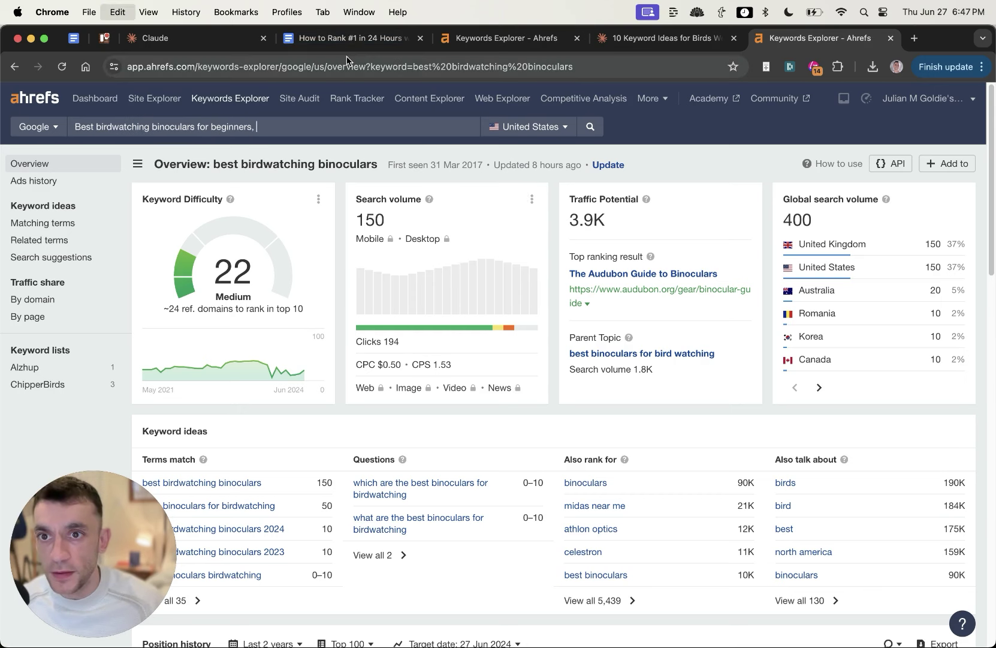
{"action": "key", "text": "Return"}
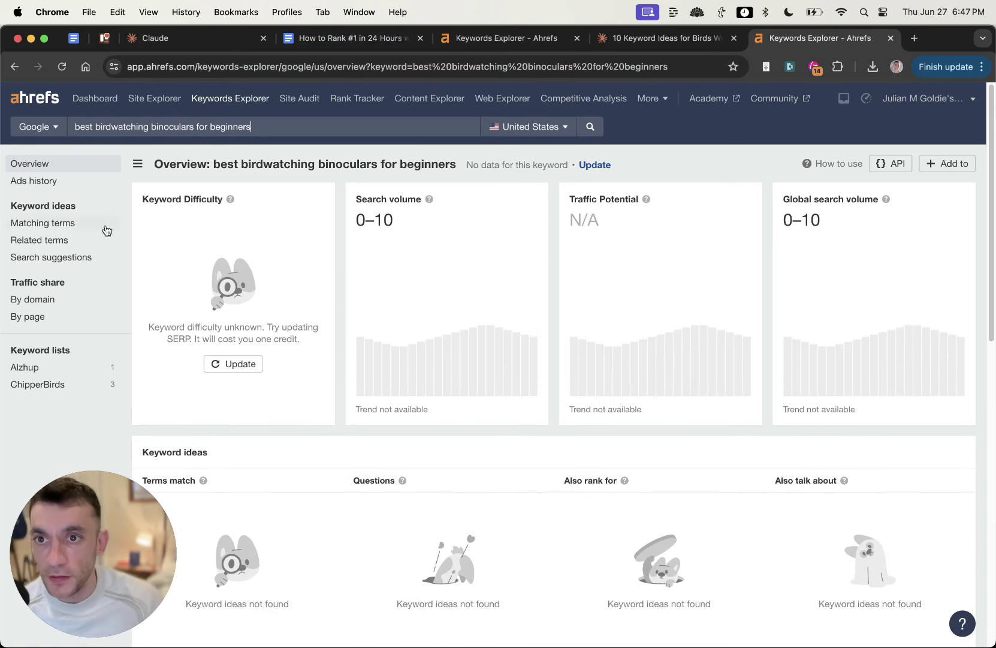
{"action": "left_click", "coordinate": [228, 364]}
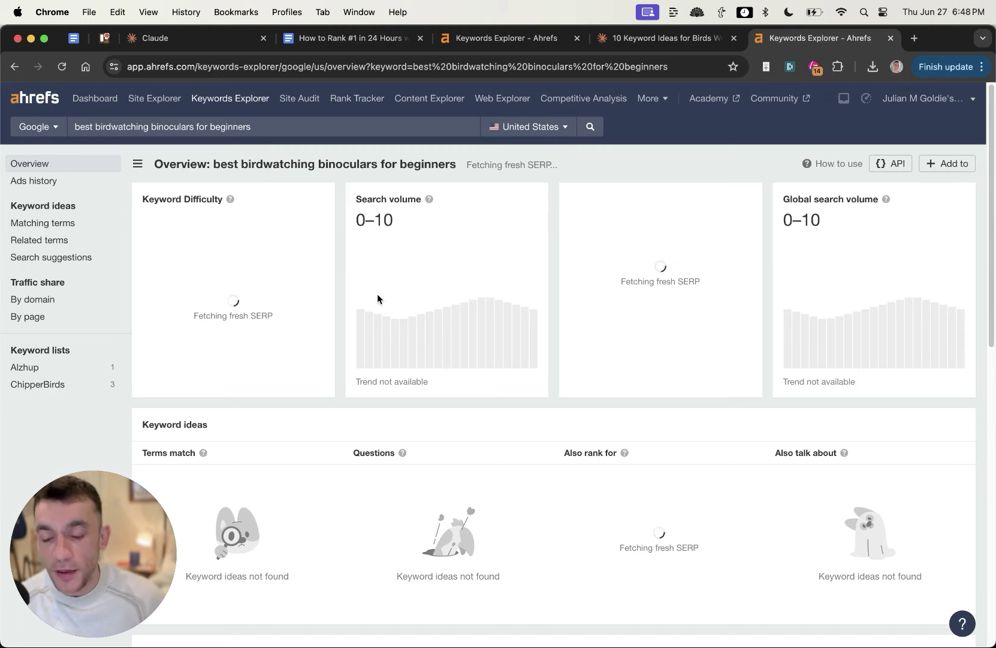
Google 'best birdwatching binoculars for beginners' via the autocomplete suggestion, then close the results tab
{"action": "key", "text": "super+t"}
{"action": "type", "text": "Best birdwatching binoculars for"}
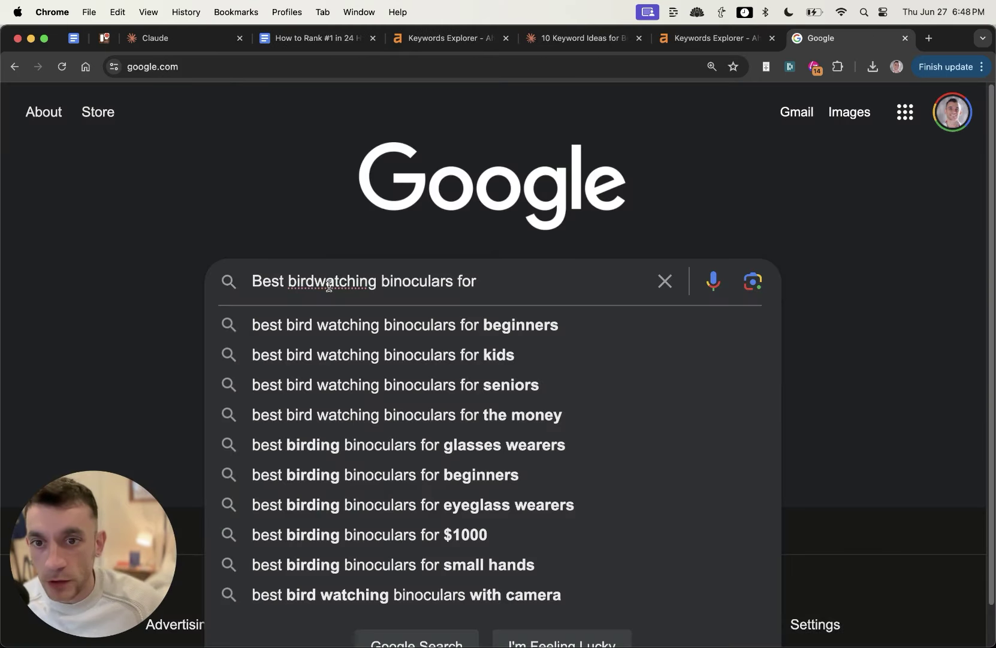
{"action": "key", "text": "ctrl+shift+Tab"}
{"action": "key", "text": "ctrl+shift+Tab"}
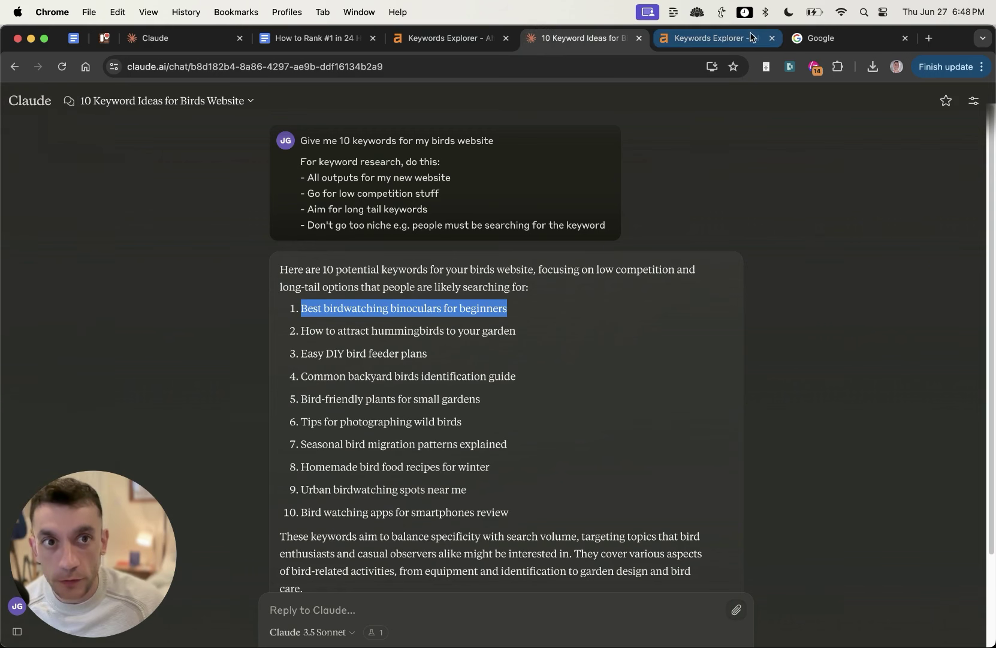
{"action": "left_click", "coordinate": [797, 39]}
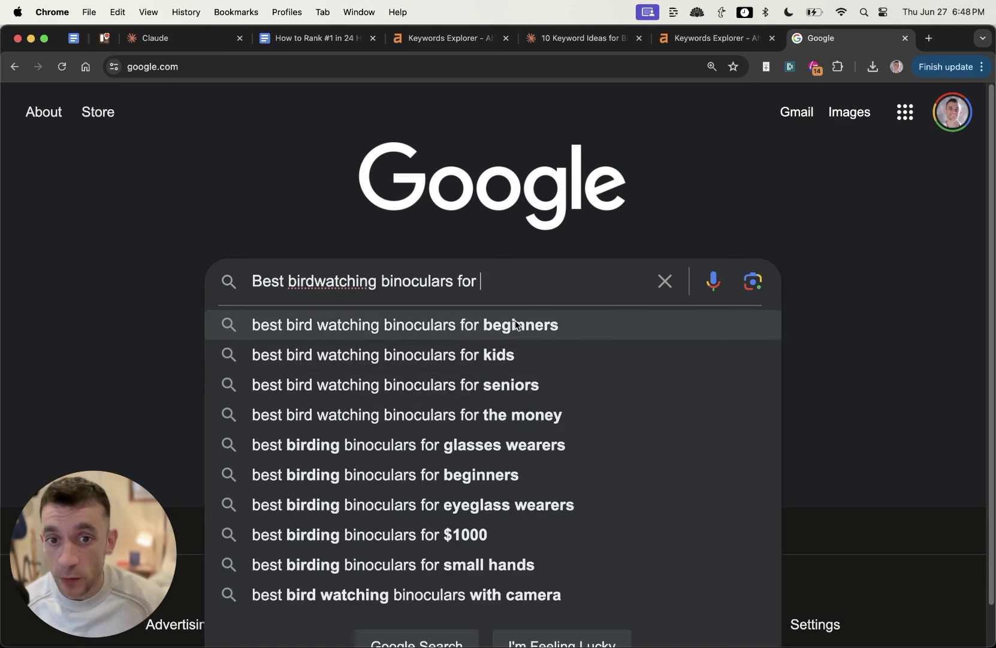
{"action": "left_click", "coordinate": [451, 333]}
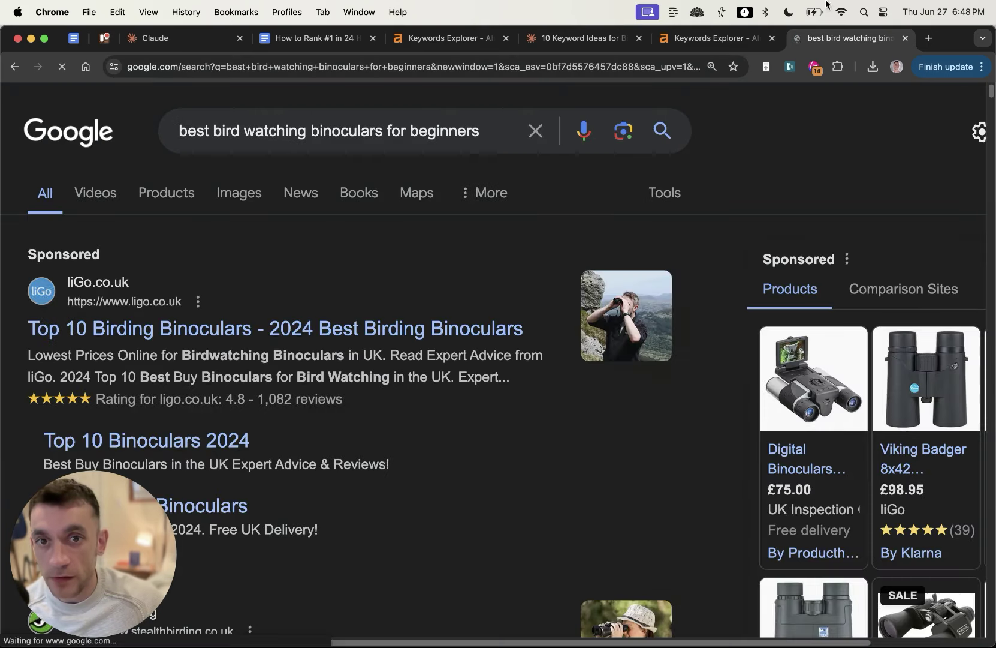
{"action": "left_click", "coordinate": [713, 37]}
{"action": "key", "text": "ctrl+Tab"}
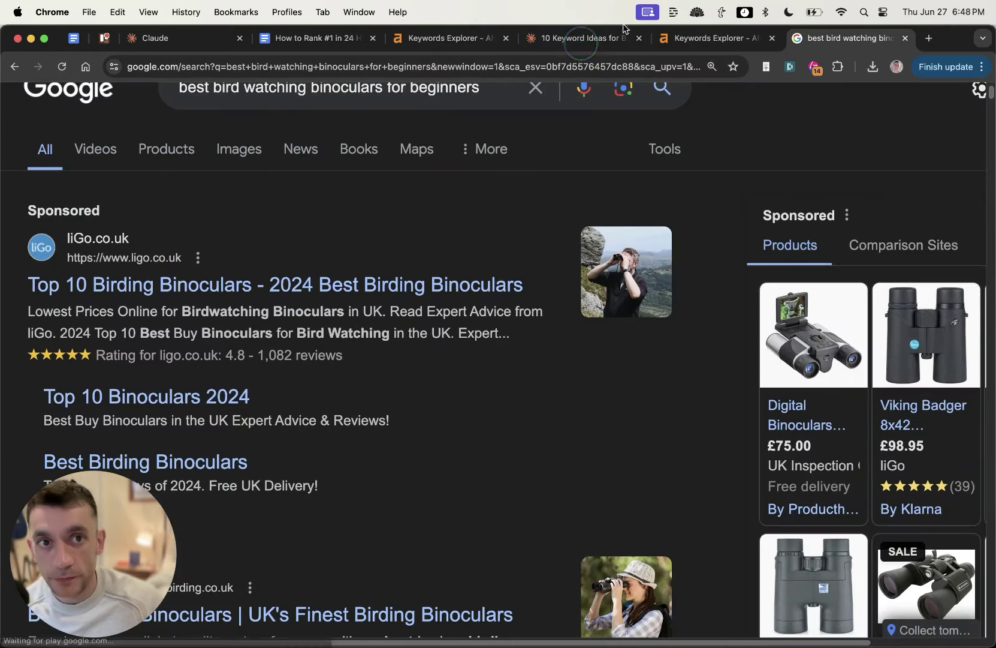
{"action": "key", "text": "super+w"}
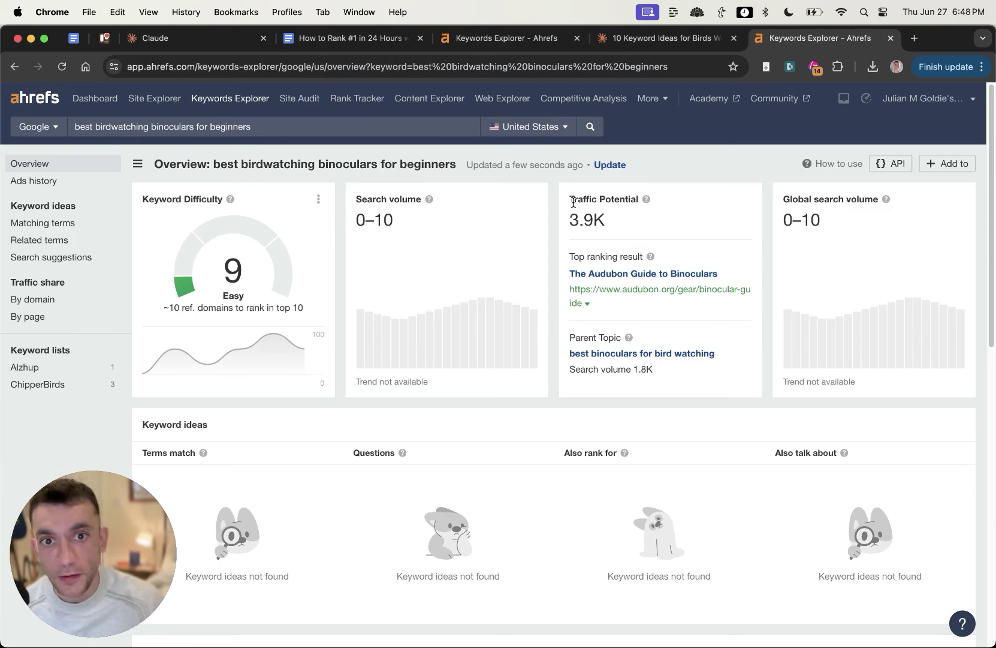
Highlight the 3.9K traffic potential and the keyword difficulty score of 9
{"action": "left_click_drag", "start_coordinate": [558, 192], "coordinate": [653, 222]}
{"action": "left_click", "coordinate": [167, 262]}
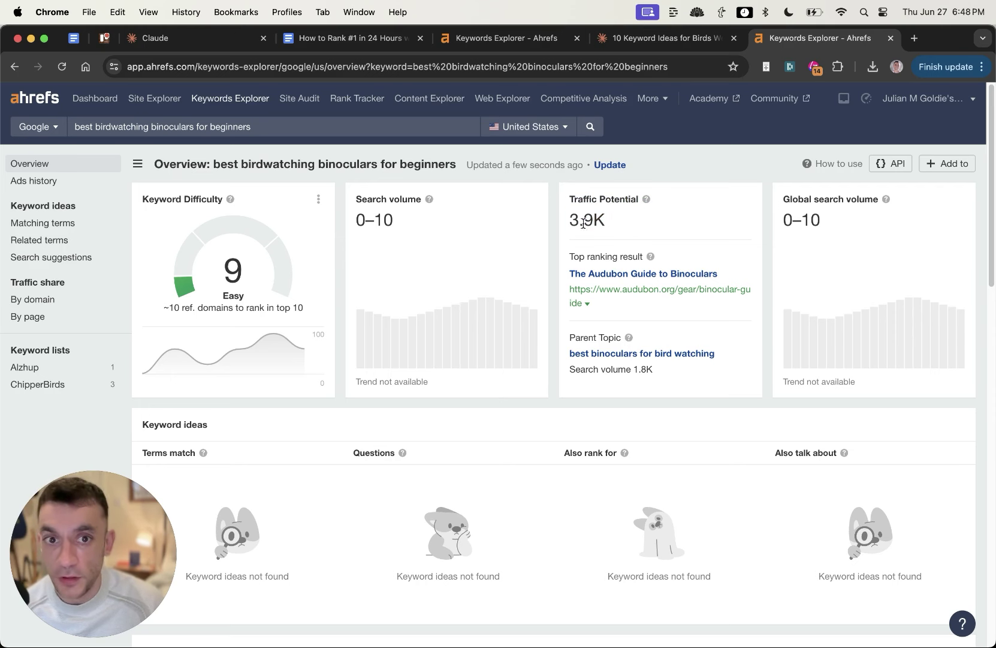
{"action": "left_click_drag", "start_coordinate": [131, 199], "coordinate": [298, 313]}
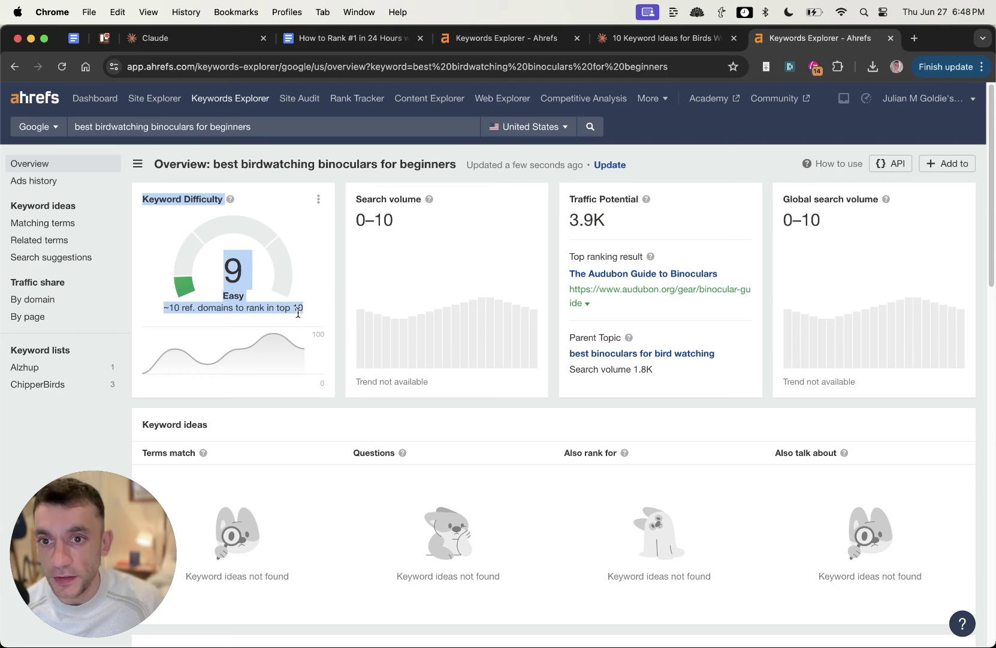
{"action": "left_click", "coordinate": [263, 286]}
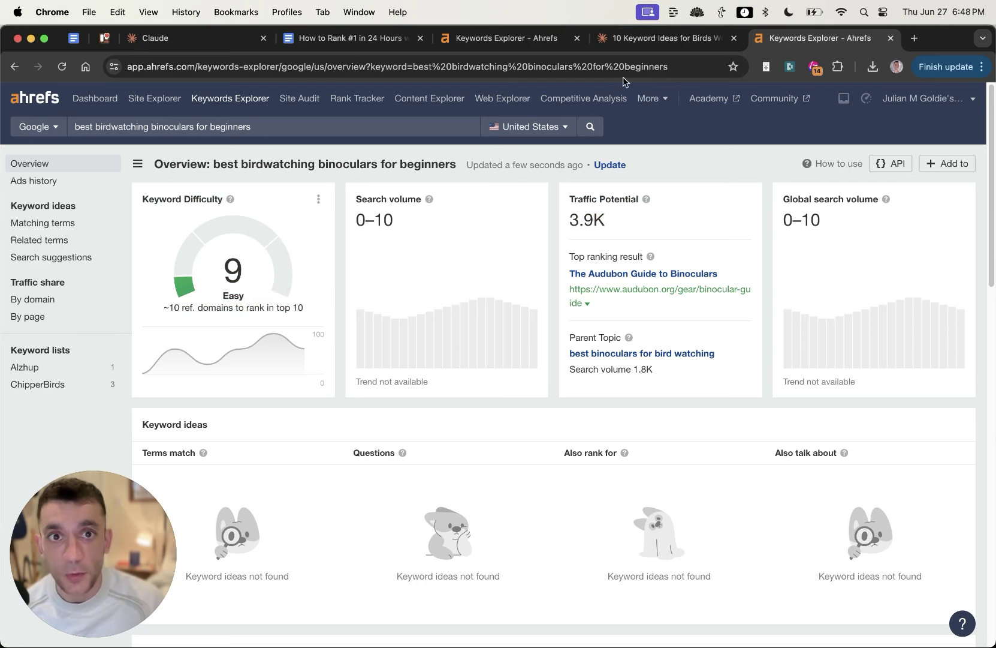
Return to the Claude keyword chat, highlight the prompt, and close the extra Keywords Explorer tab
{"action": "left_click", "coordinate": [641, 40]}
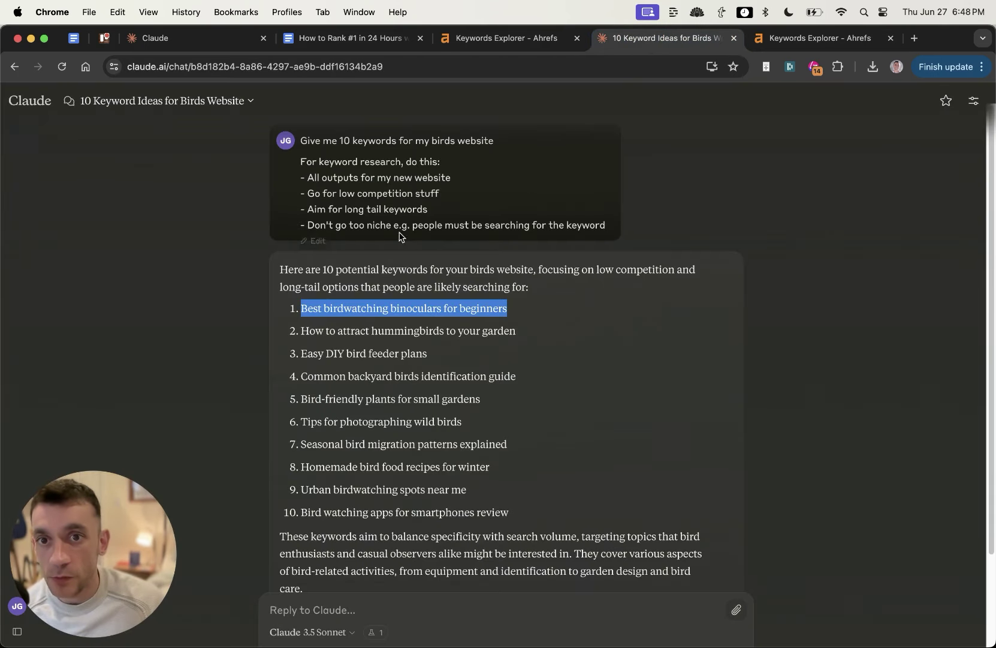
{"action": "left_click_drag", "start_coordinate": [302, 136], "coordinate": [630, 251]}
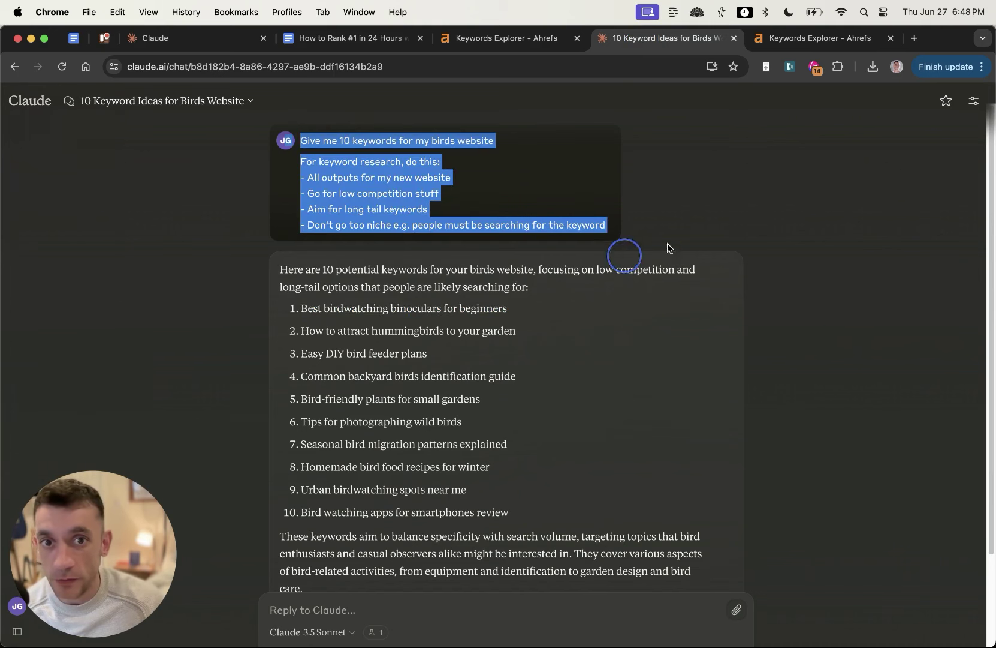
{"action": "left_click", "coordinate": [644, 134]}
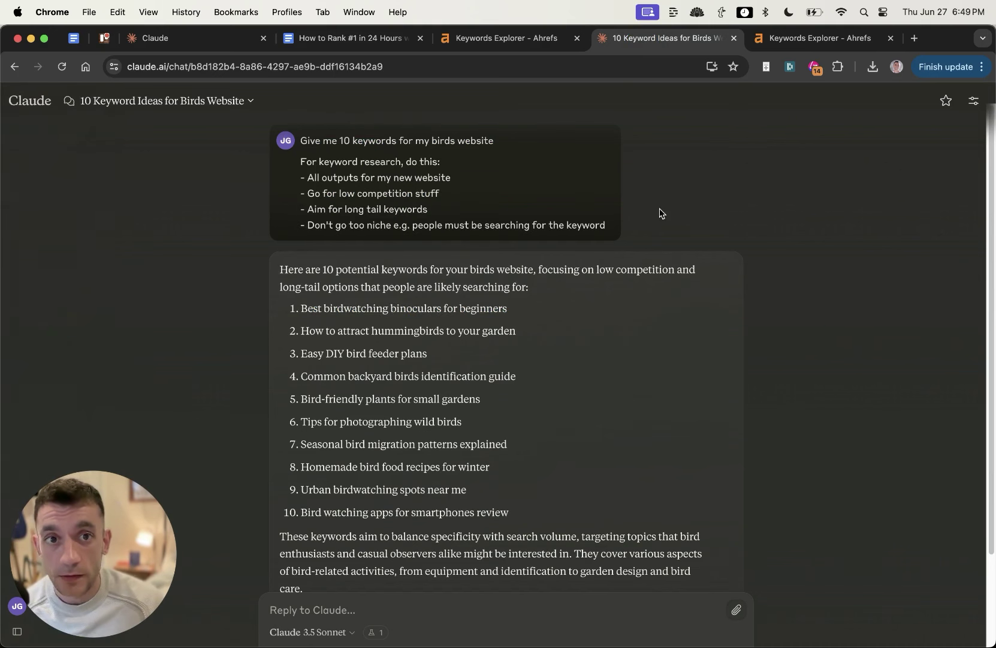
{"action": "middle_click", "coordinate": [809, 37]}
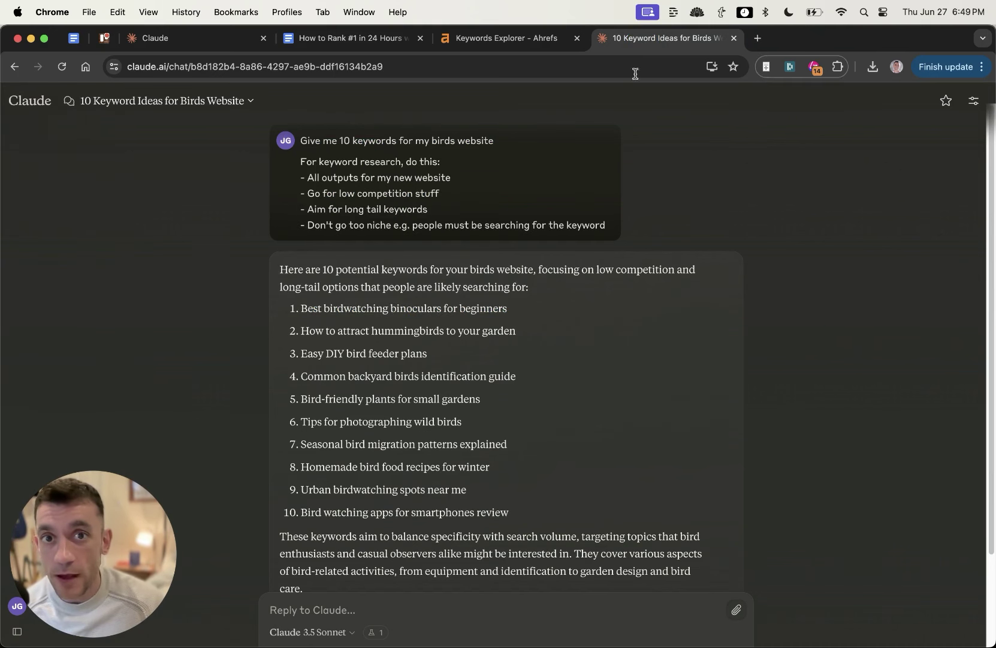
Highlight the ten-keyword list and select the second keyword, 'How to attract hummingbirds to your garden'
{"action": "scroll", "coordinate": [425, 302], "scroll_direction": "down", "scroll_amount": 4}
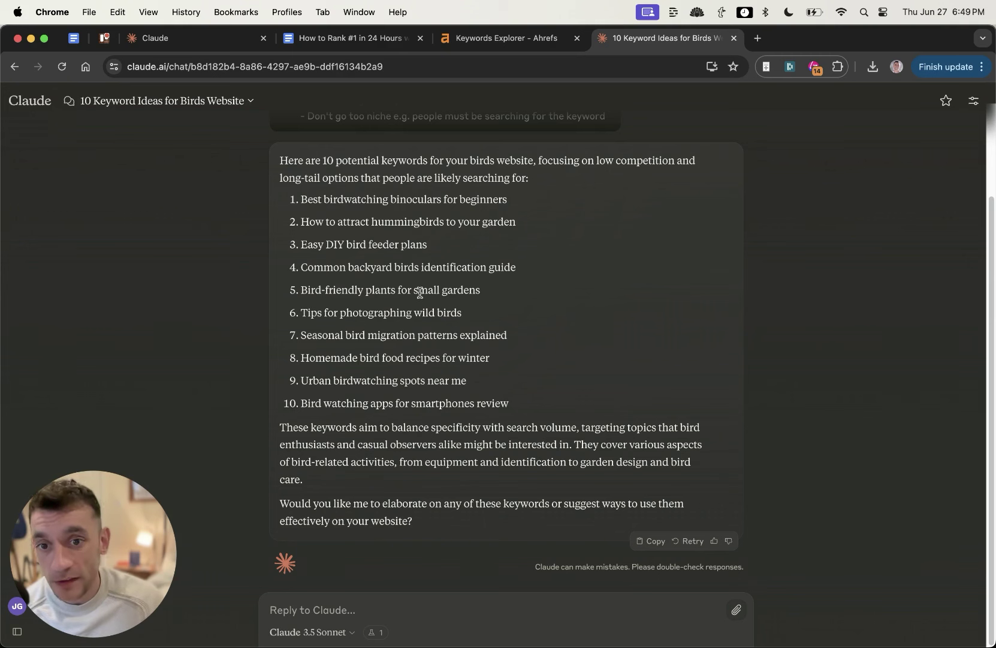
{"action": "triple_click", "coordinate": [574, 224]}
{"action": "key", "text": "super+c"}
{"action": "left_click", "coordinate": [287, 172]}
{"action": "left_click_drag", "start_coordinate": [272, 148], "coordinate": [707, 413]}
{"action": "left_click", "coordinate": [704, 414]}
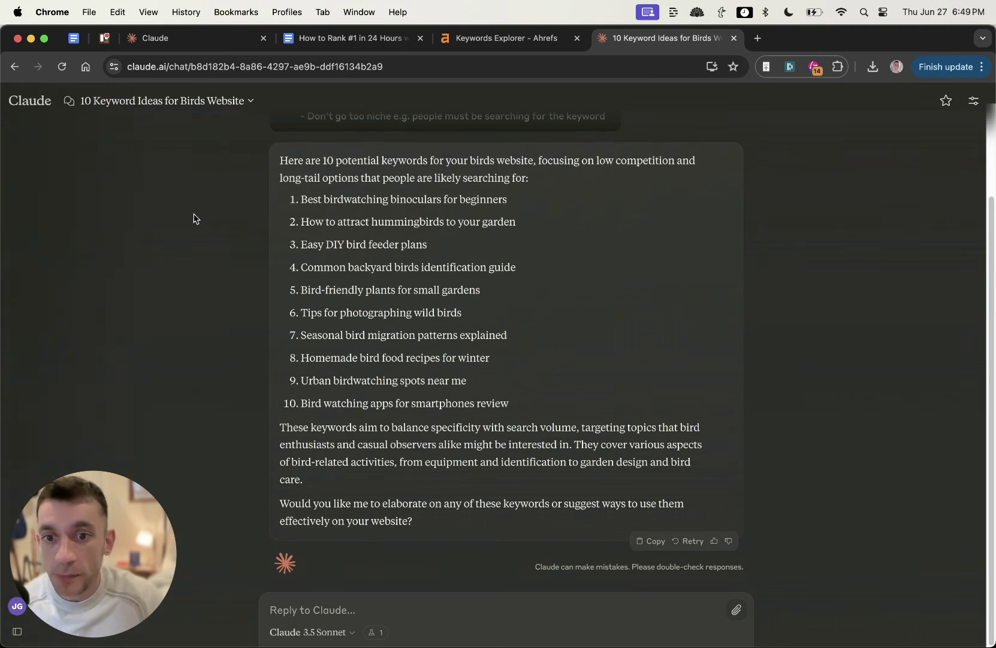
{"action": "left_click", "coordinate": [320, 217]}
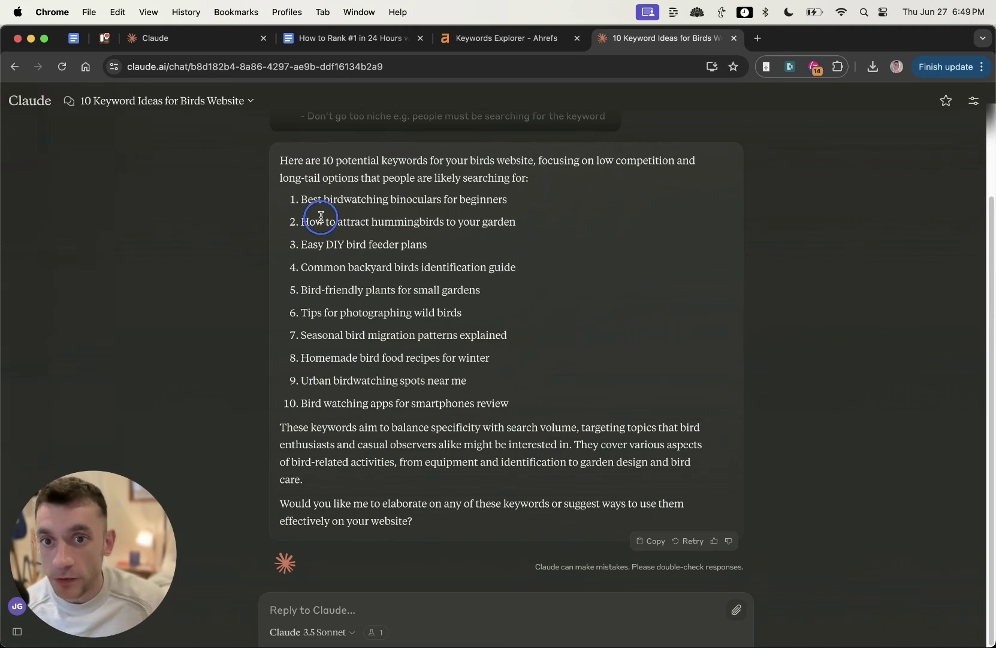
{"action": "double_click", "coordinate": [308, 242]}
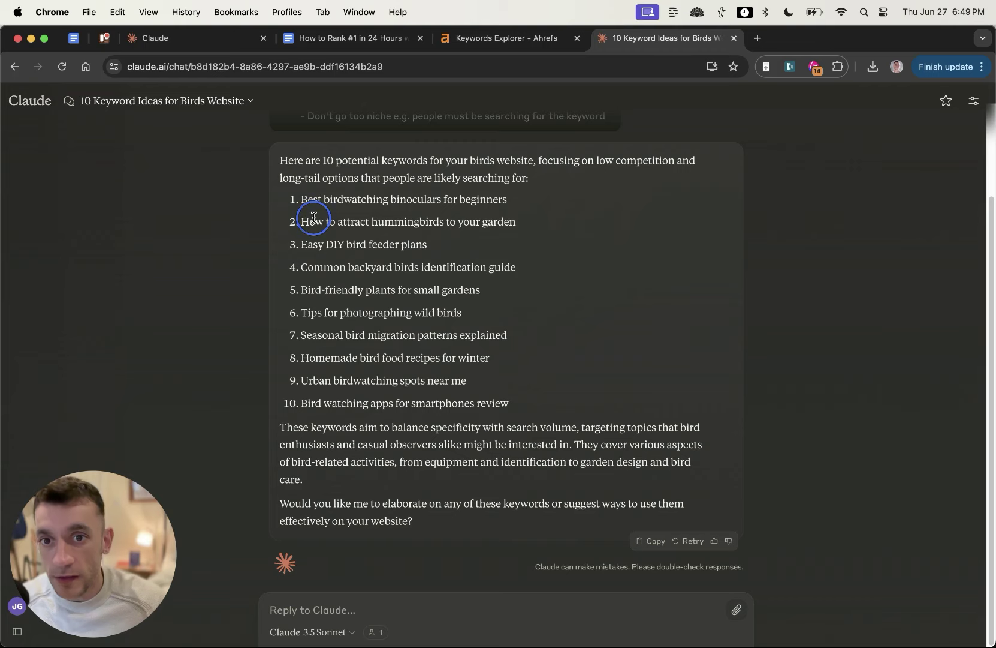
{"action": "double_click", "coordinate": [312, 221]}
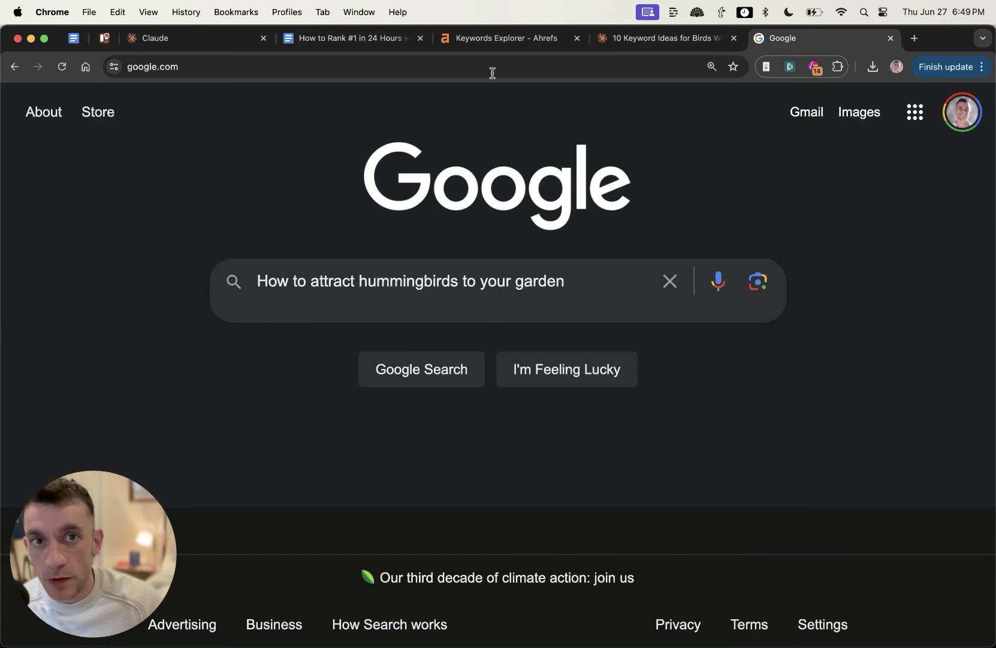
Check Google's autocomplete suggestions for 'How to attract hummingbirds to your garden' and dismiss the Lens popup
{"action": "key", "text": "BackSpace"}
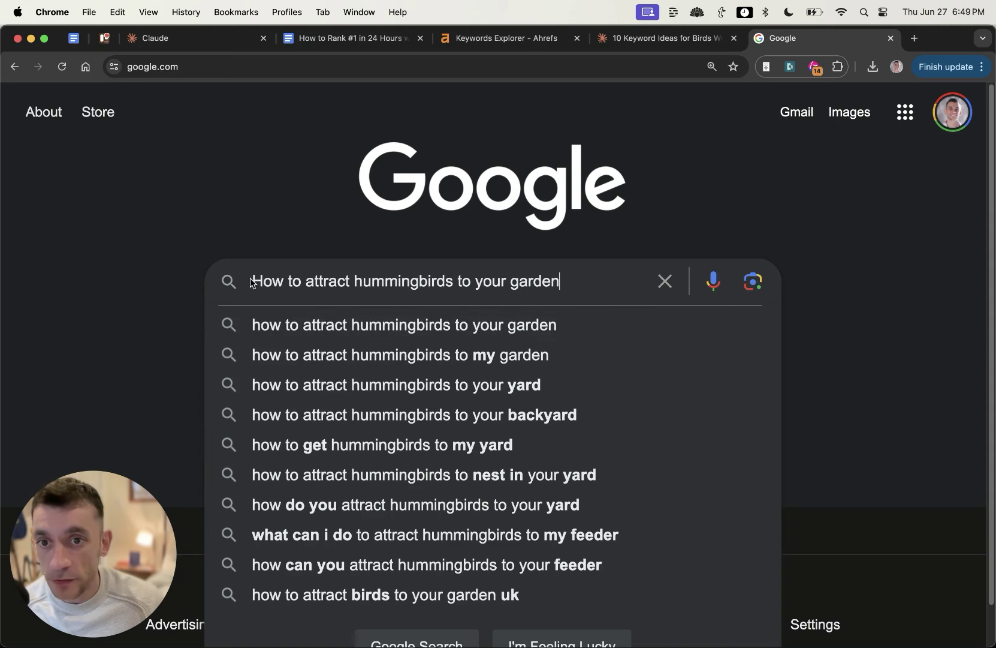
{"action": "left_click", "coordinate": [753, 280]}
{"action": "left_click", "coordinate": [761, 283]}
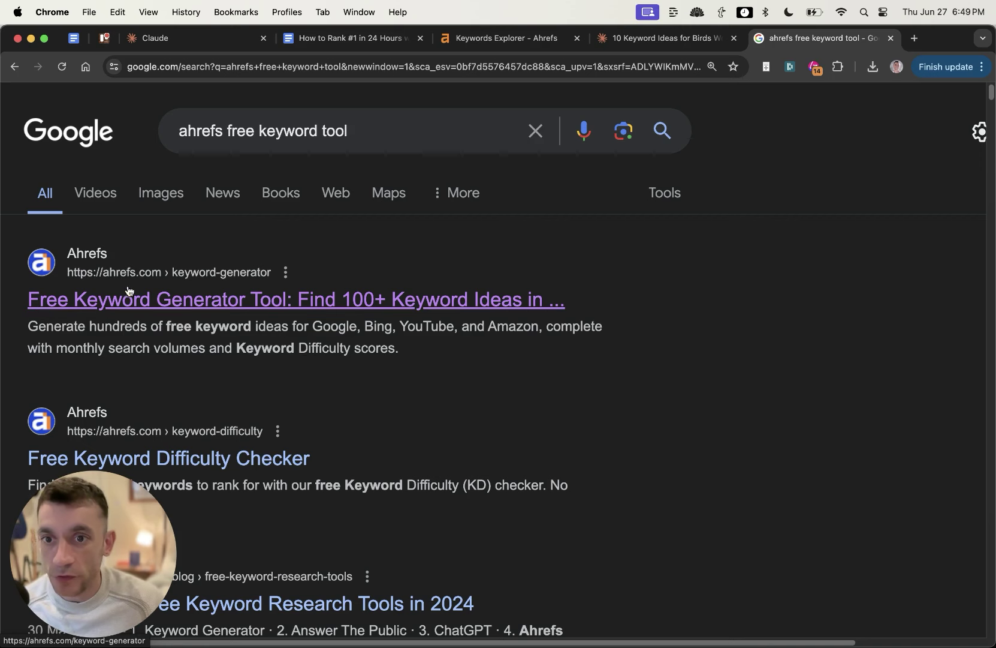
Run the hummingbirds keyword through Ahrefs' Free Keyword Generator: two phrase-match keywords, each under 100 volume
{"action": "left_click", "coordinate": [159, 316]}
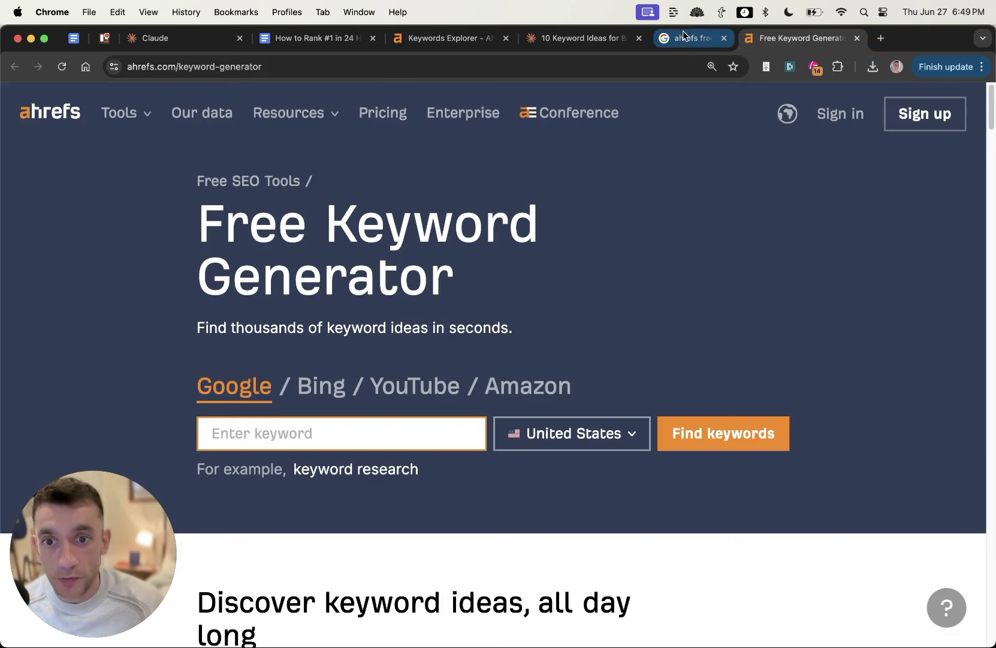
{"action": "key", "text": "super+v"}
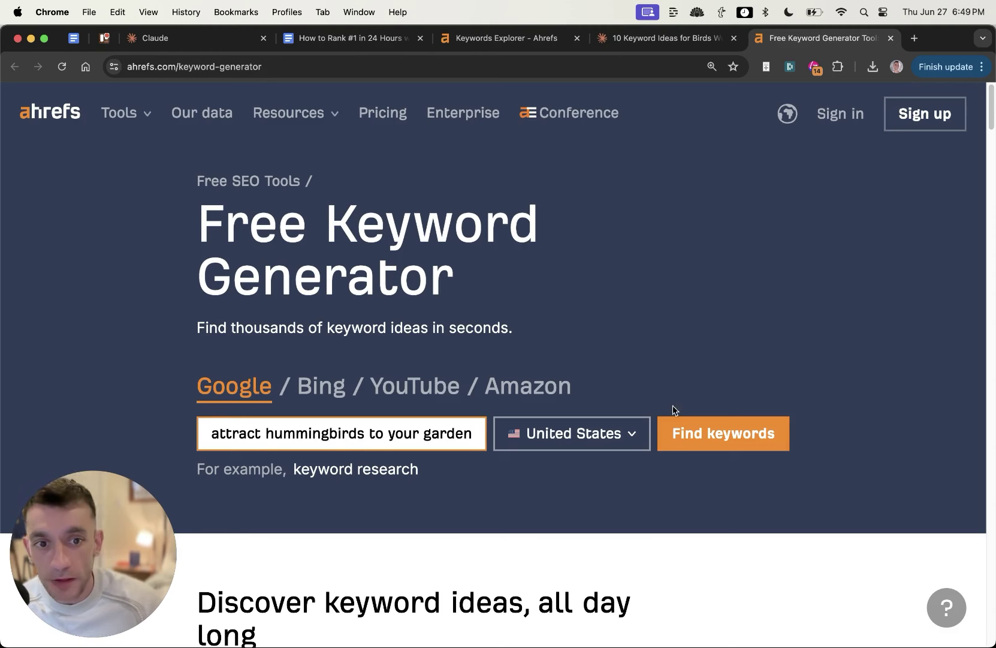
{"action": "left_click", "coordinate": [696, 435]}
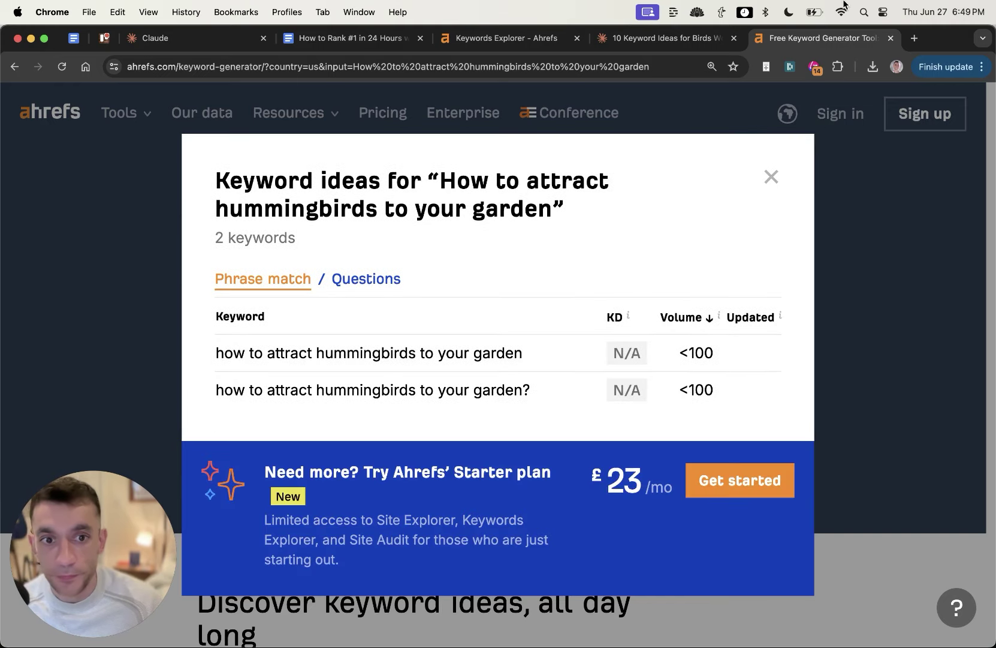
{"action": "key", "text": "super+w"}
{"action": "left_click_drag", "start_coordinate": [267, 164], "coordinate": [632, 407]}
{"action": "left_click", "coordinate": [631, 411]}
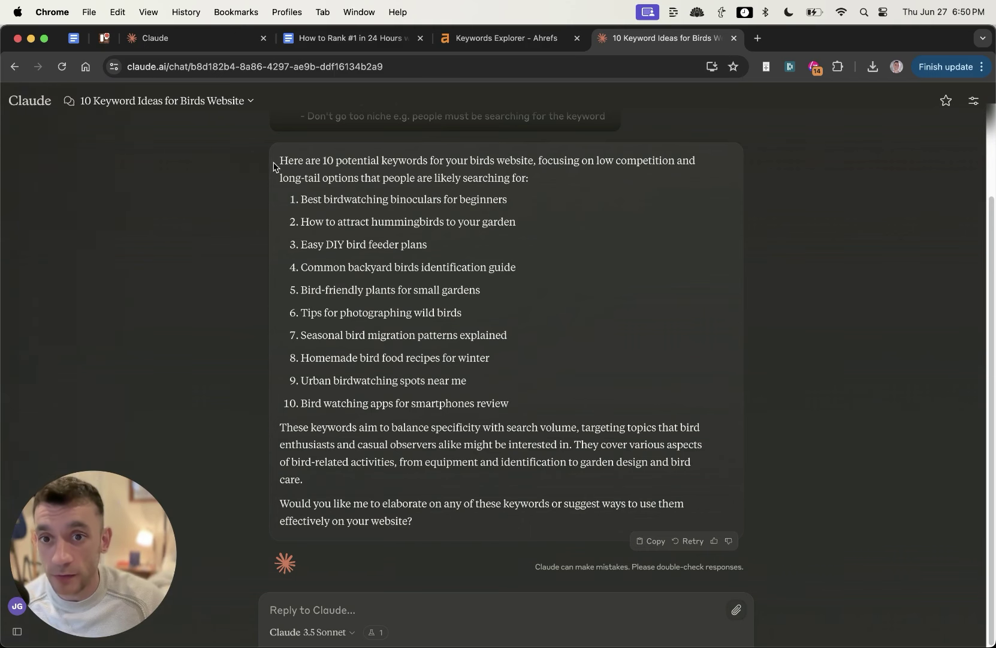
Reread Claude's ten bird keyword ideas and the keyword research prompt above them
{"action": "left_click_drag", "start_coordinate": [274, 166], "coordinate": [590, 422]}
{"action": "left_click", "coordinate": [589, 423]}
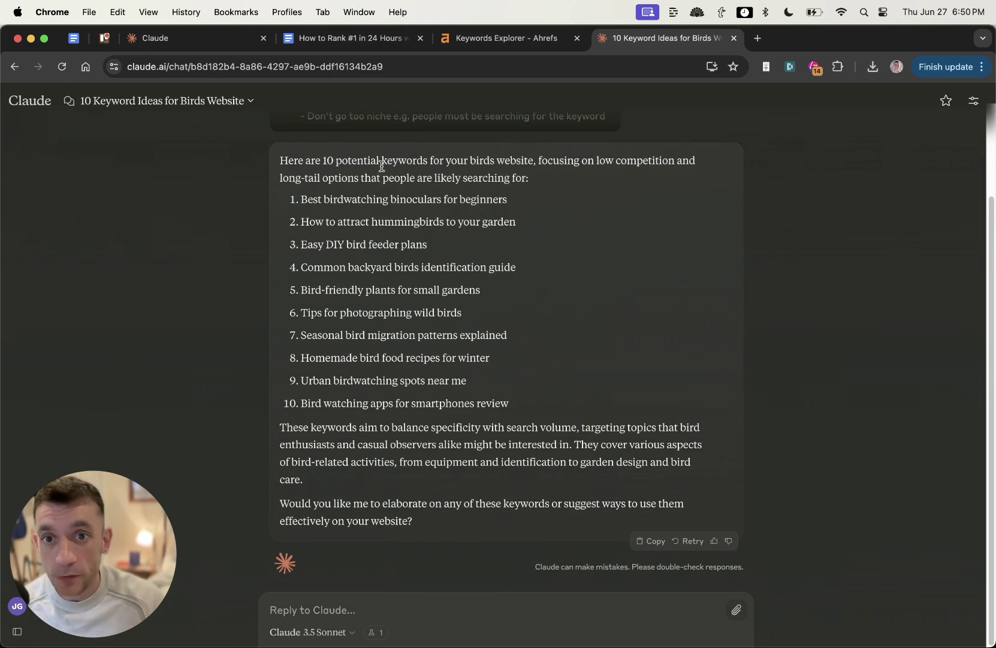
{"action": "left_click_drag", "start_coordinate": [279, 154], "coordinate": [657, 400]}
{"action": "scroll", "coordinate": [650, 393], "scroll_direction": "up", "scroll_amount": 3}
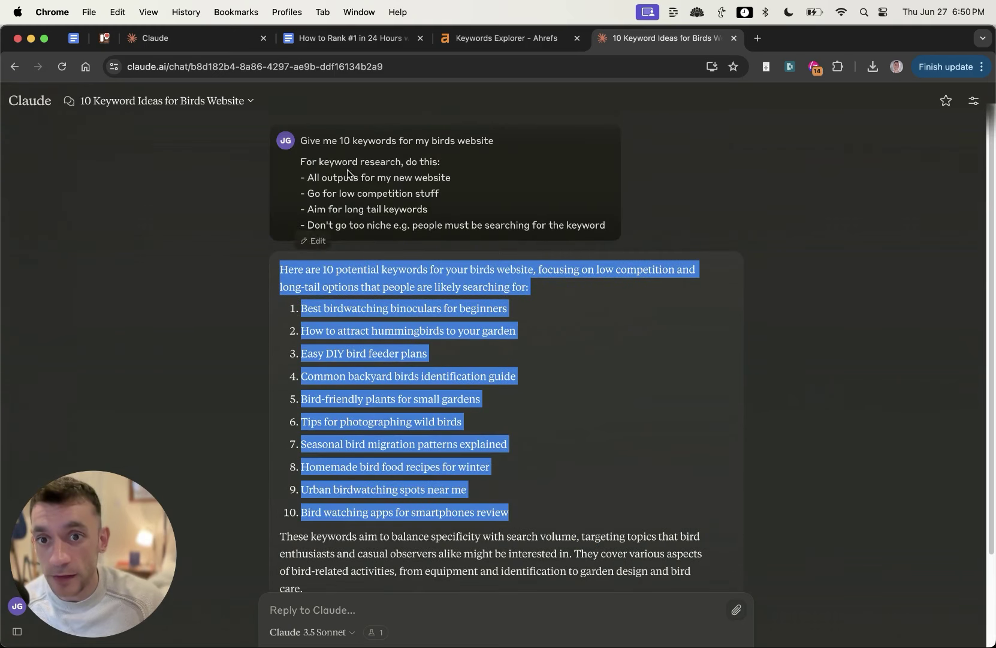
{"action": "left_click_drag", "start_coordinate": [283, 125], "coordinate": [634, 182]}
{"action": "left_click", "coordinate": [666, 237]}
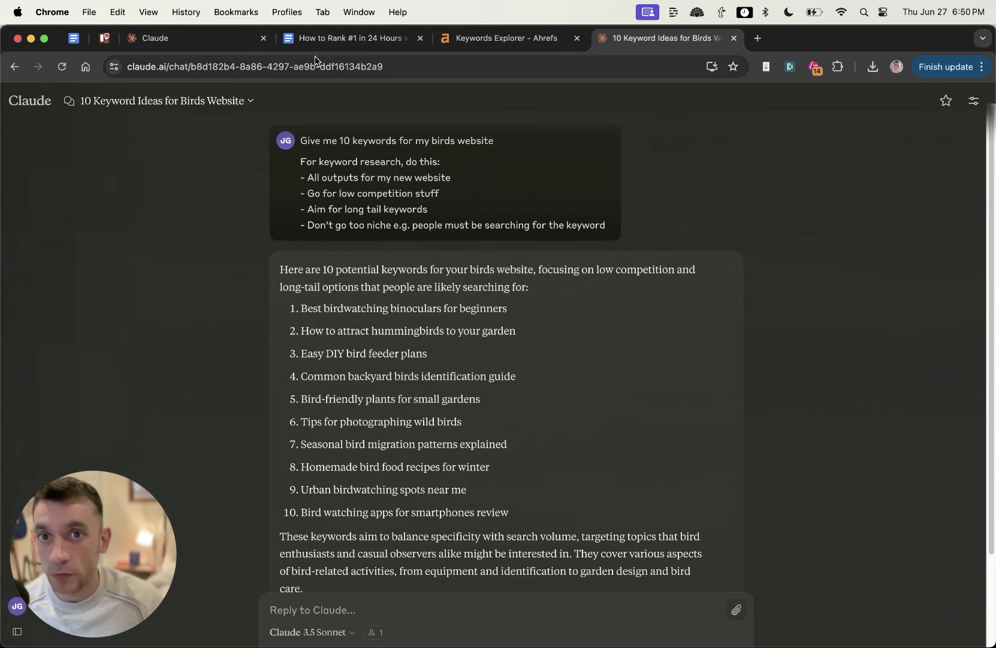
In the prompts doc, prefix the KEYWORDS: heading with 'STEP 1:'
{"action": "left_click", "coordinate": [327, 37]}
{"action": "left_click", "coordinate": [172, 327]}
{"action": "type", "text": "STEP 1: KEYWORDS:"}
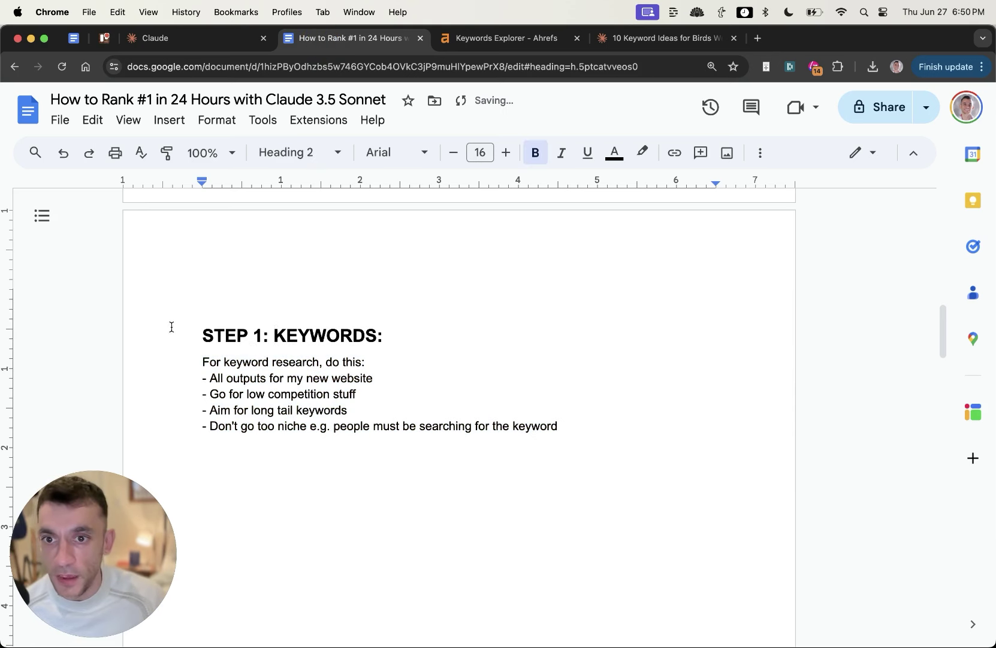
{"action": "left_click_drag", "start_coordinate": [171, 327], "coordinate": [678, 473]}
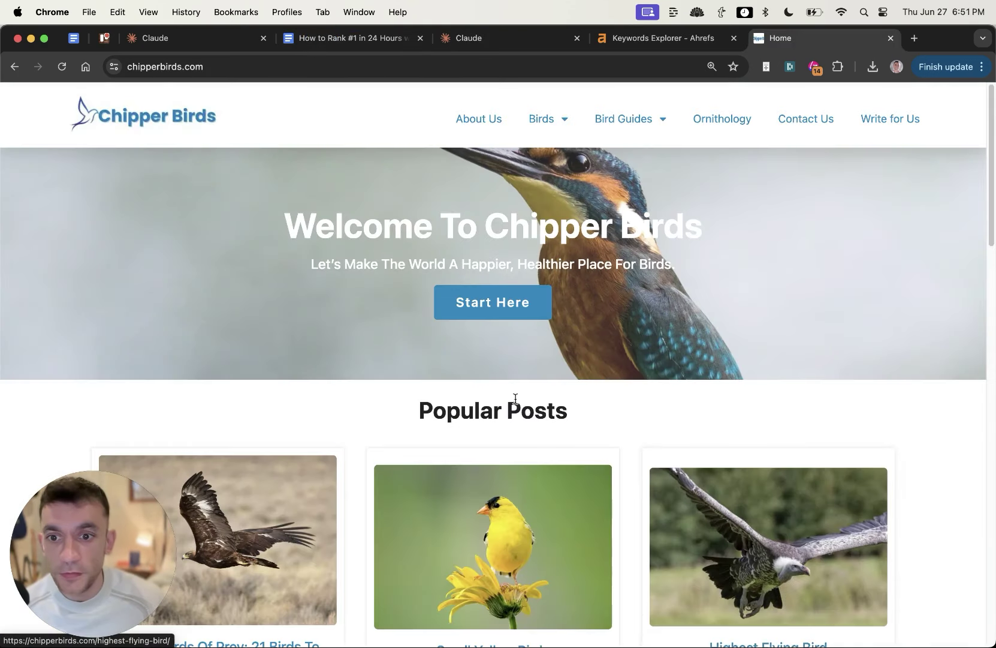
{"action": "scroll", "coordinate": [470, 394], "scroll_direction": "down", "scroll_amount": 3}
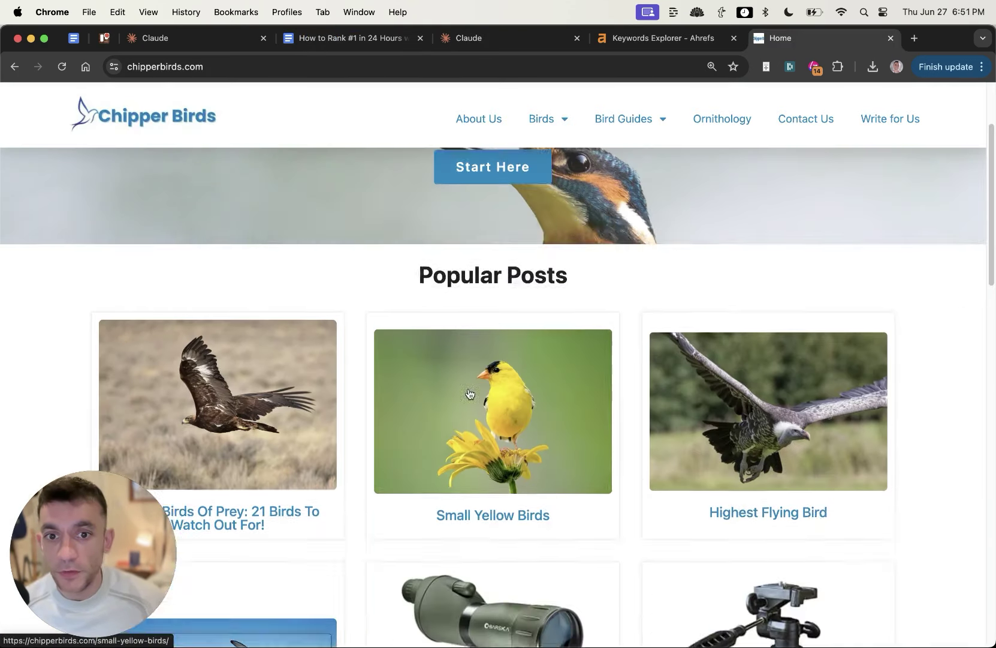
{"action": "left_click", "coordinate": [499, 412]}
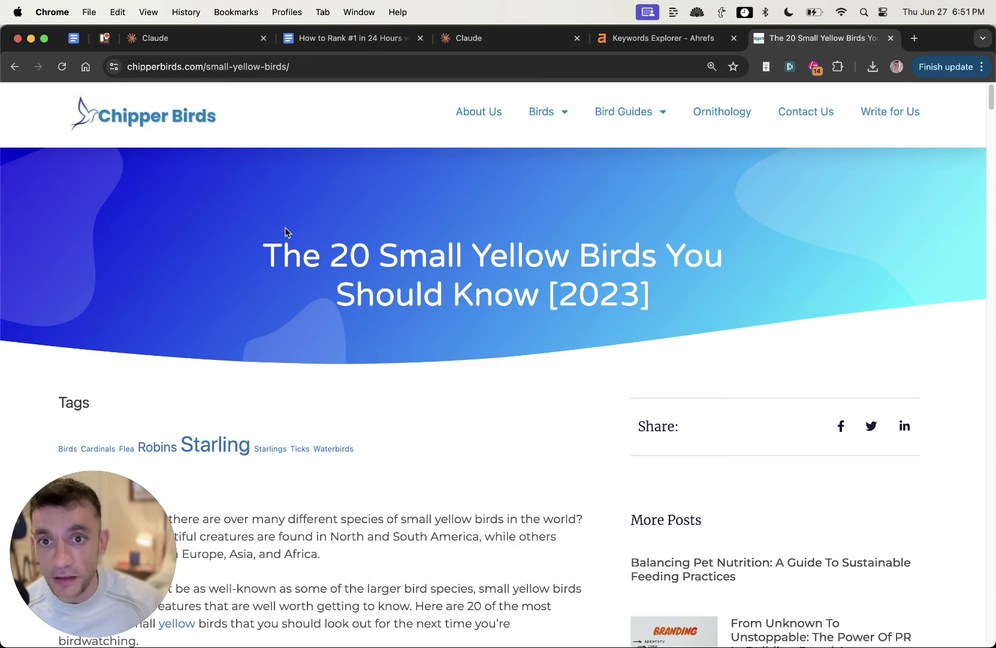
{"action": "left_click_drag", "start_coordinate": [251, 243], "coordinate": [667, 333]}
{"action": "scroll", "coordinate": [356, 319], "scroll_direction": "down", "scroll_amount": 3}
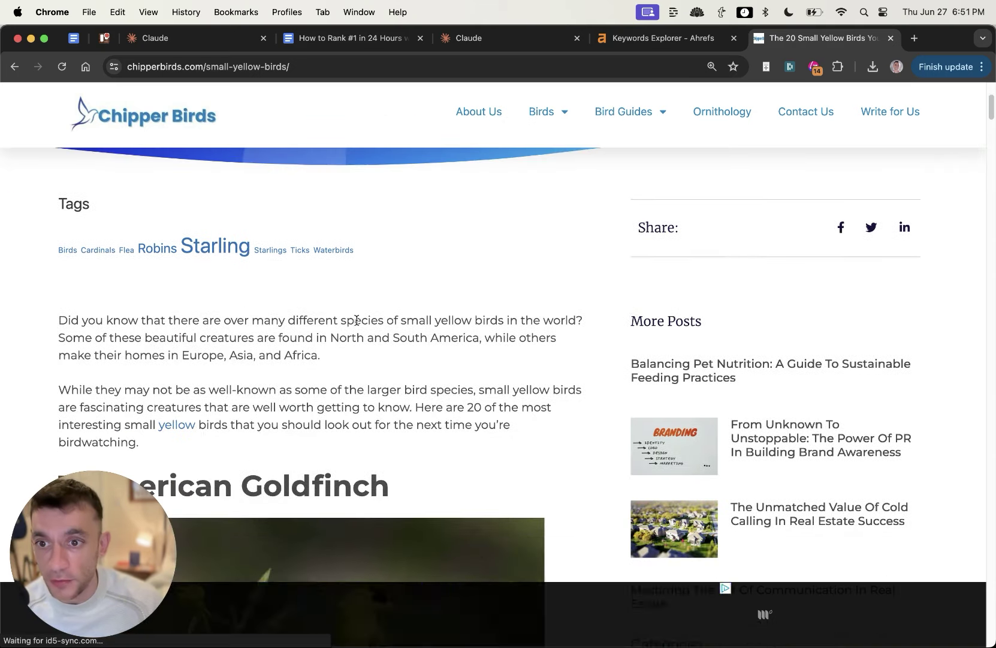
{"action": "scroll", "coordinate": [356, 319], "scroll_direction": "down", "scroll_amount": 9}
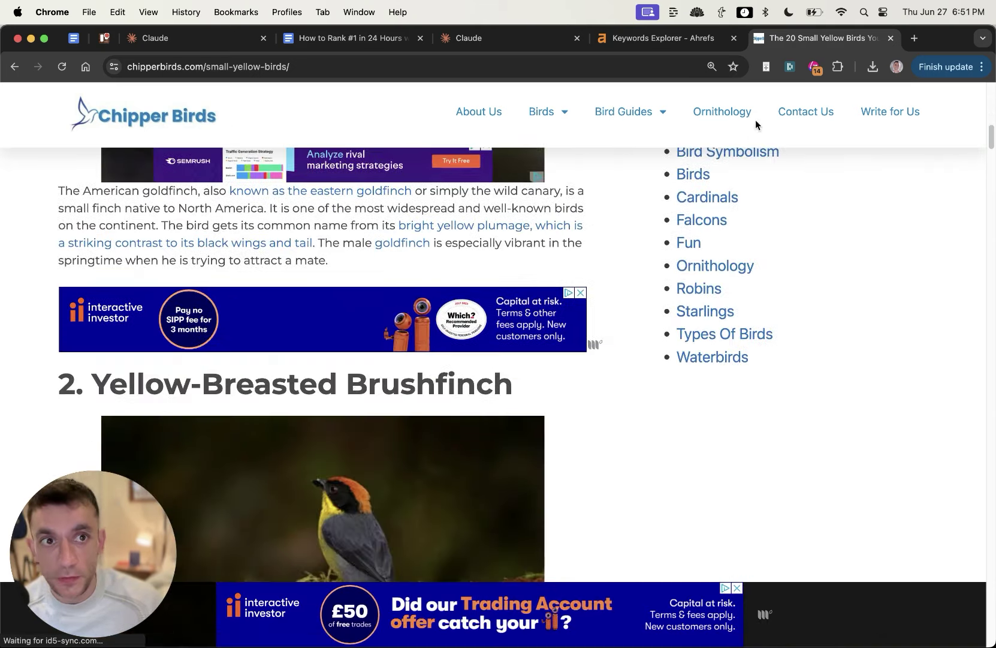
{"action": "scroll", "coordinate": [479, 346], "scroll_direction": "down", "scroll_amount": 18}
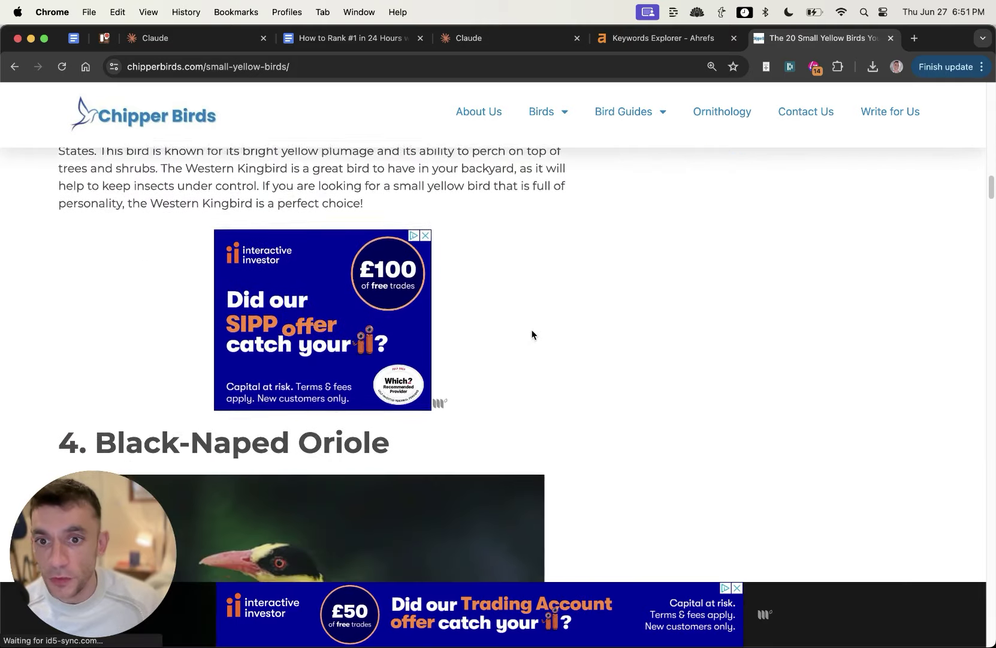
{"action": "scroll", "coordinate": [532, 334], "scroll_direction": "down", "scroll_amount": 20}
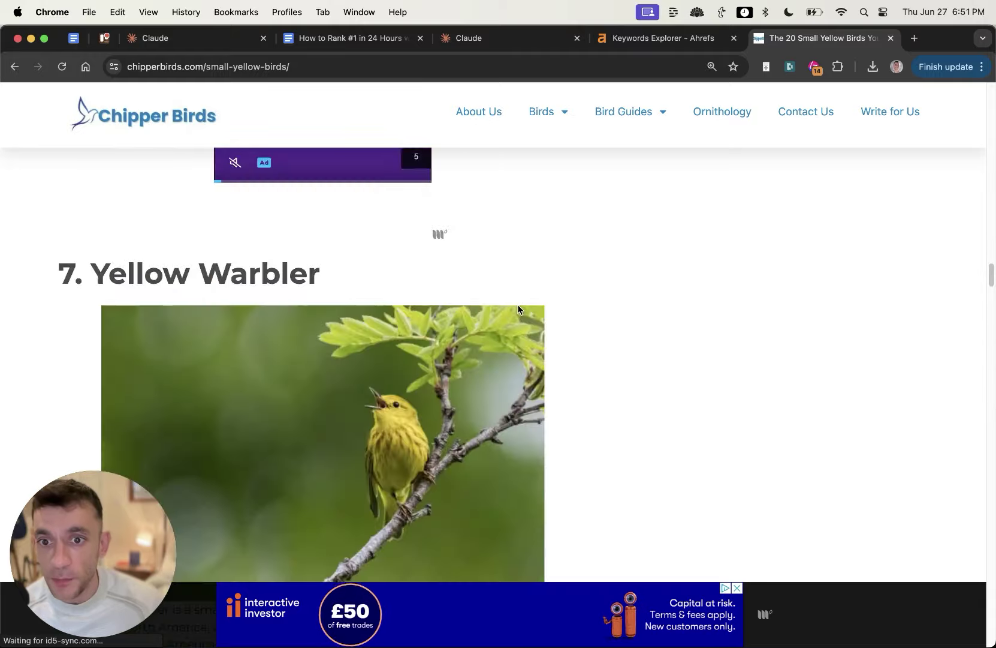
{"action": "scroll", "coordinate": [518, 307], "scroll_direction": "down", "scroll_amount": 20}
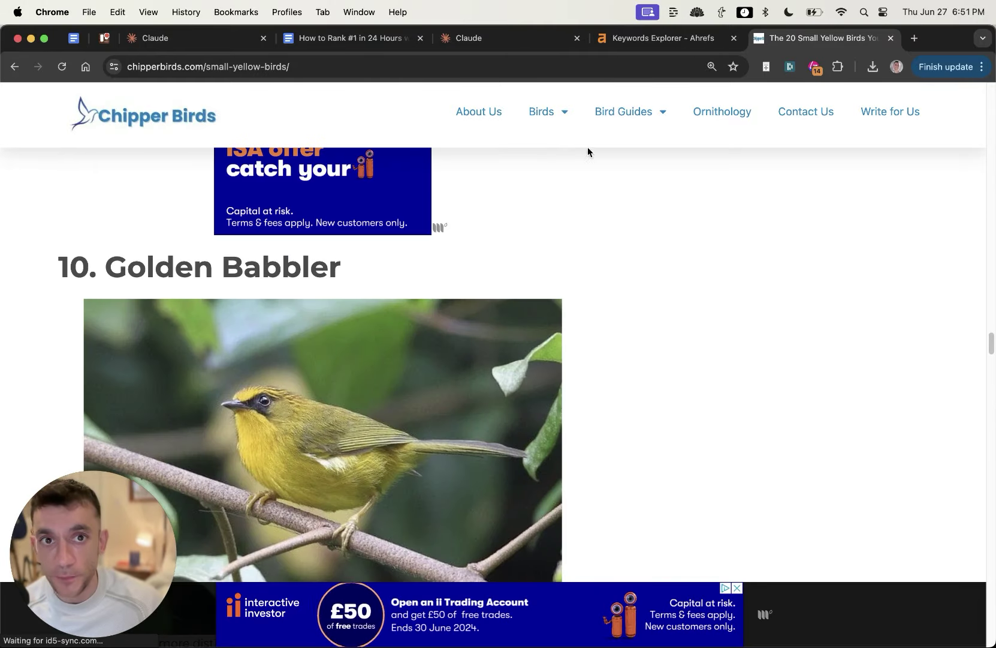
Add 'The word count' and 'Topics mentioned' bullets under Headings and Subheadings in CONTENT OUTLINE
{"action": "left_click", "coordinate": [327, 46]}
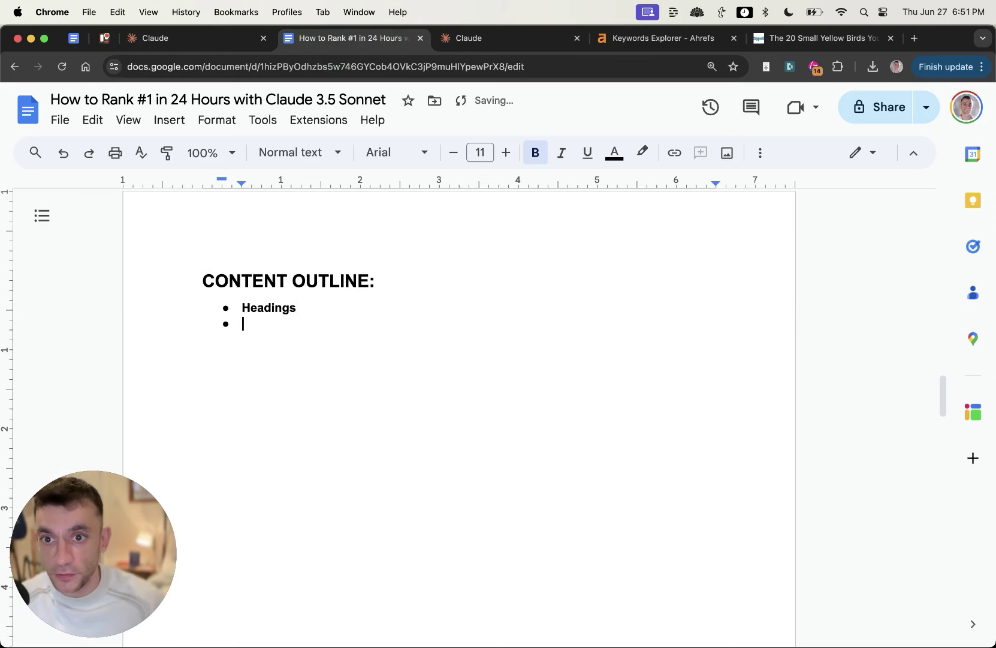
{"action": "type", "text": "Out"}
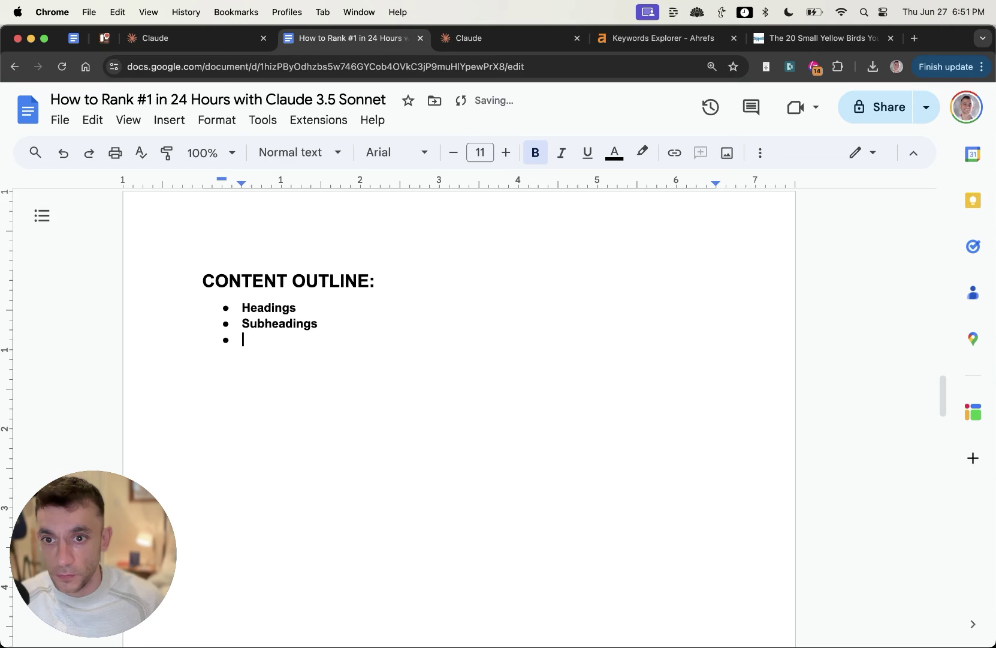
{"action": "type", "text": "The word count"}
{"action": "key", "text": "Return"}
{"action": "type", "text": "Topics mentioned"}
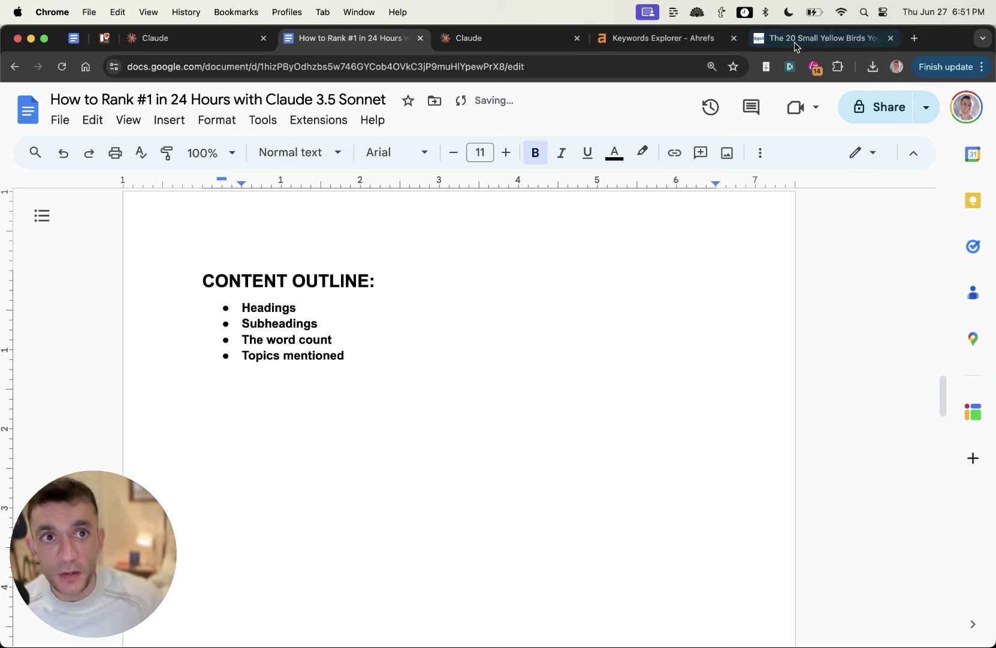
{"action": "left_click", "coordinate": [821, 38]}
Paste the small yellow birds article into Claude with 'Extract the keywords, LSIs and entities from this page'
{"action": "scroll", "coordinate": [238, 323], "scroll_direction": "up", "scroll_amount": 10}
{"action": "key", "text": "super+a"}
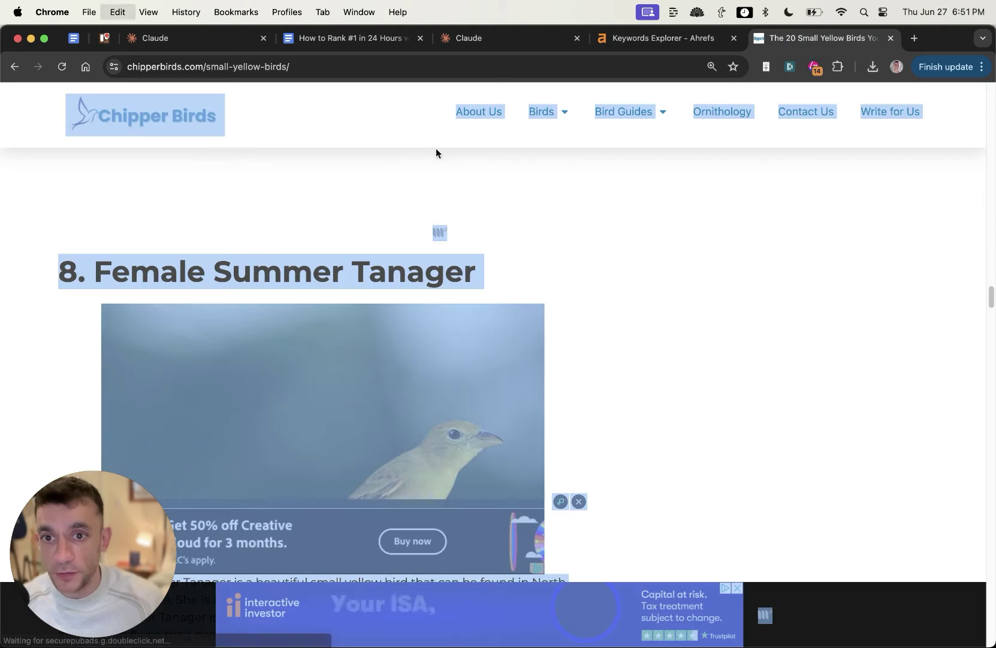
{"action": "left_click", "coordinate": [481, 38]}
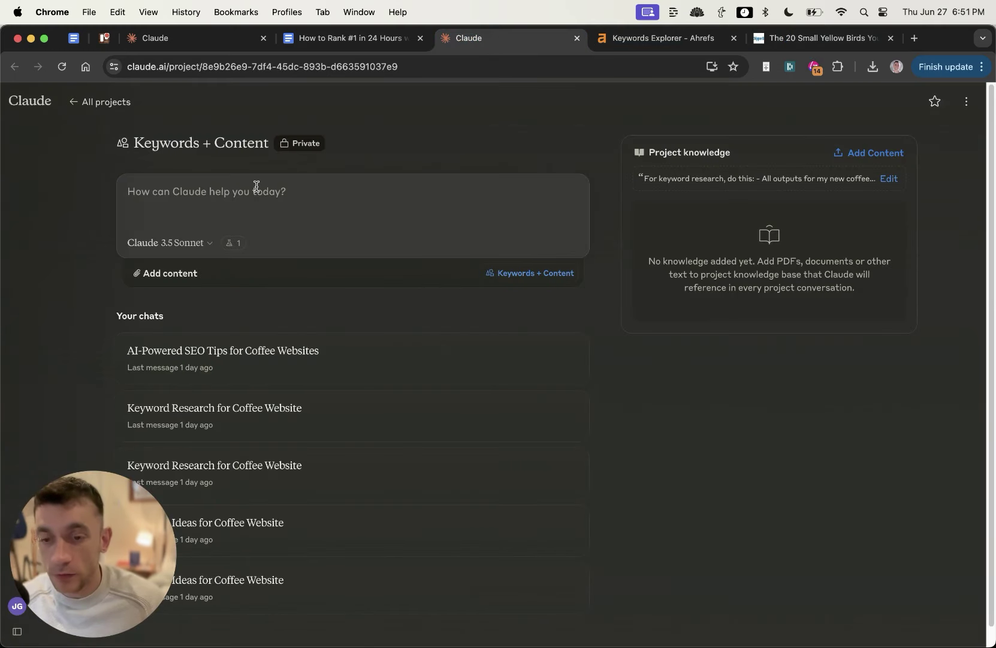
{"action": "key", "text": "super+v"}
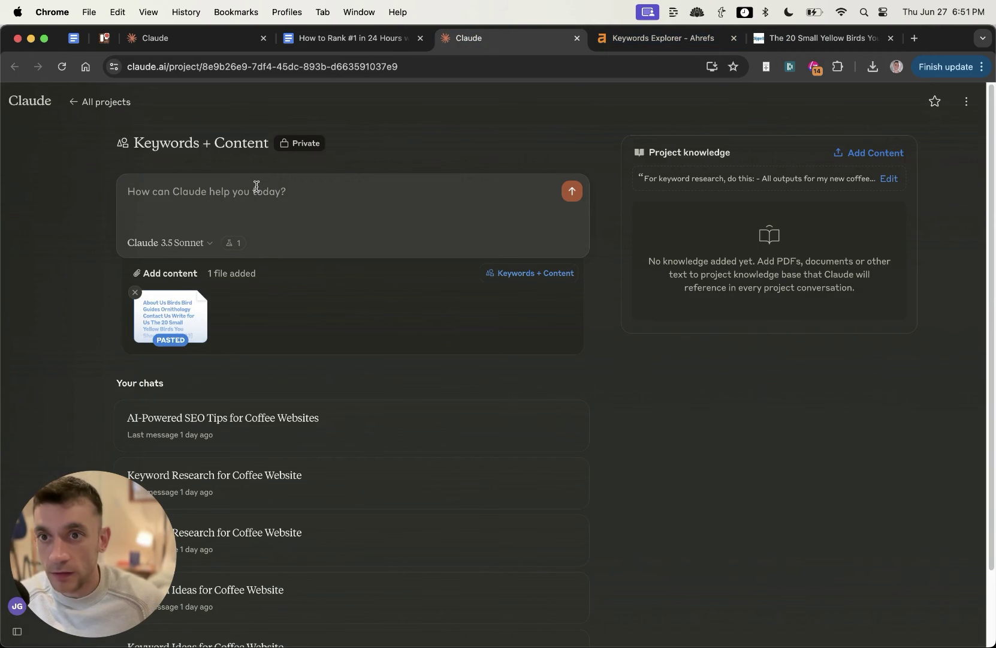
{"action": "type", "text": "Extract the keywords, LSIs and en"}
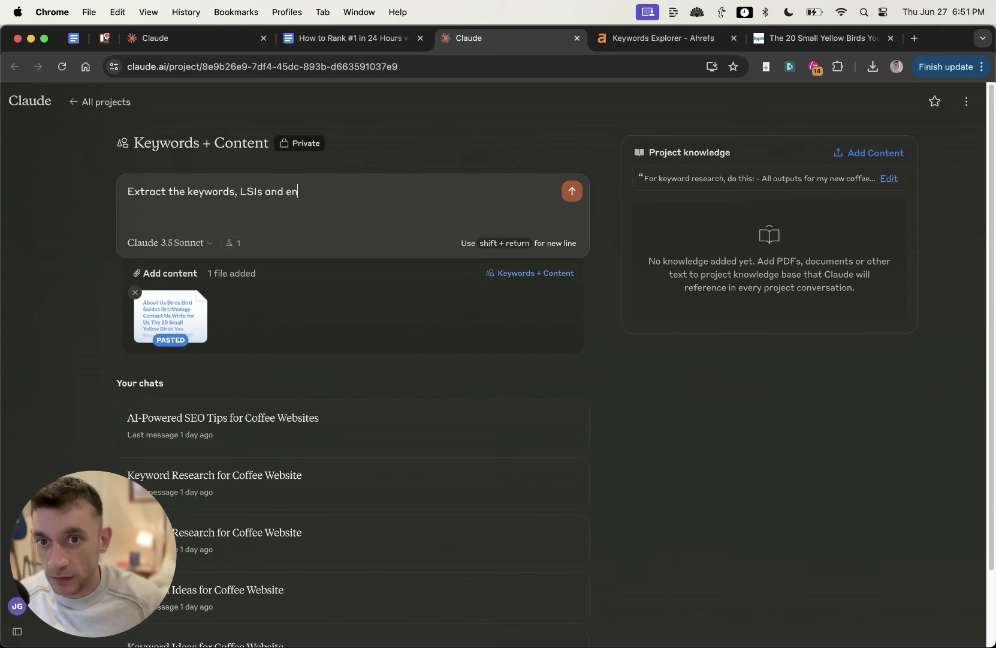
{"action": "type", "text": "tities from this page"}
{"action": "key", "text": "Return"}
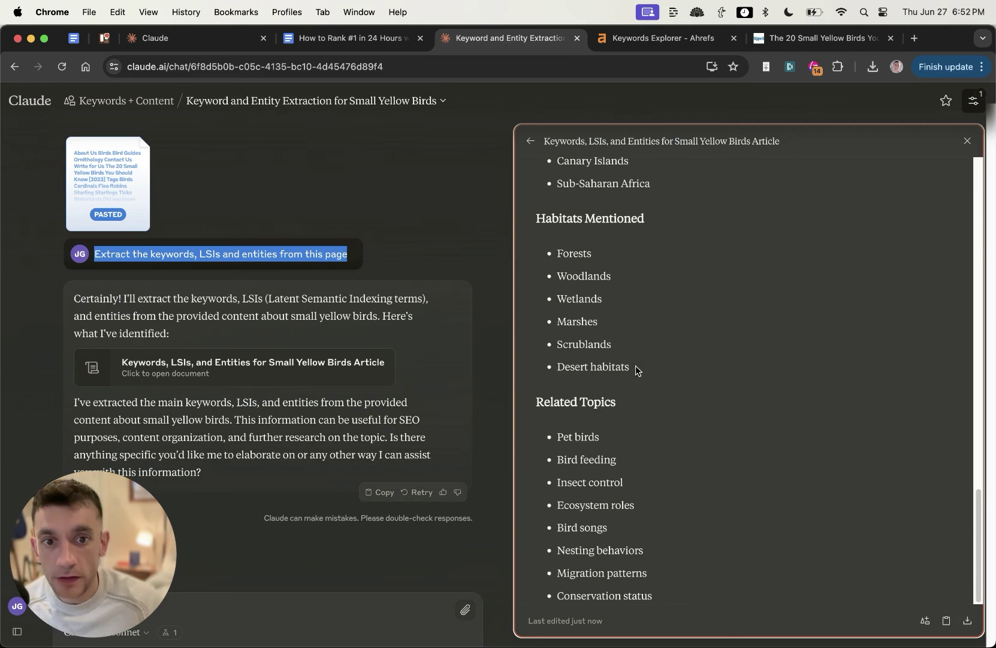
{"action": "scroll", "coordinate": [637, 370], "scroll_direction": "up", "scroll_amount": 15}
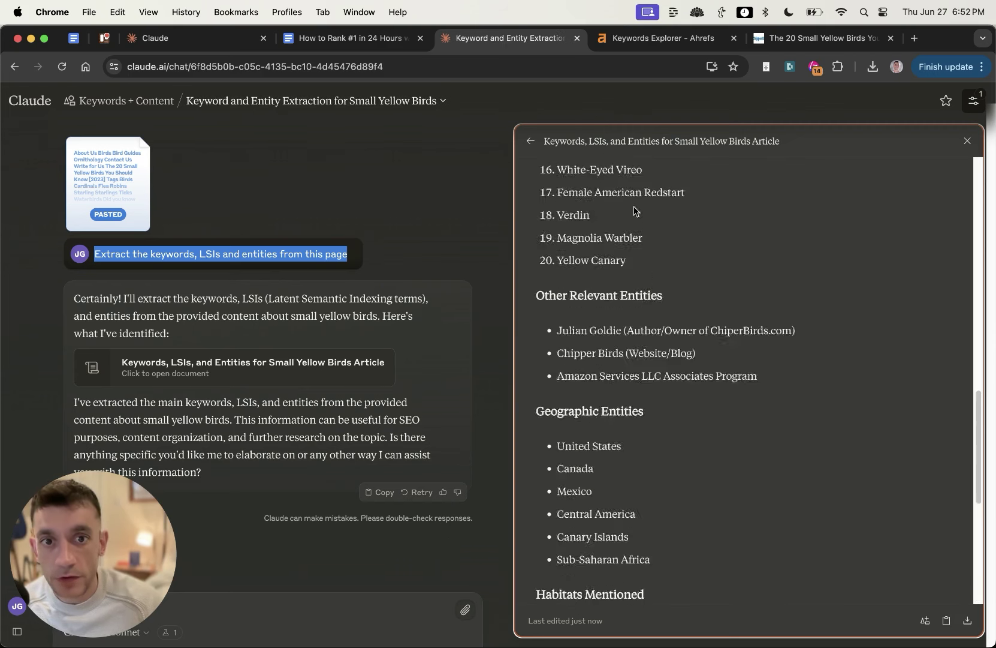
{"action": "scroll", "coordinate": [710, 455], "scroll_direction": "down", "scroll_amount": 6}
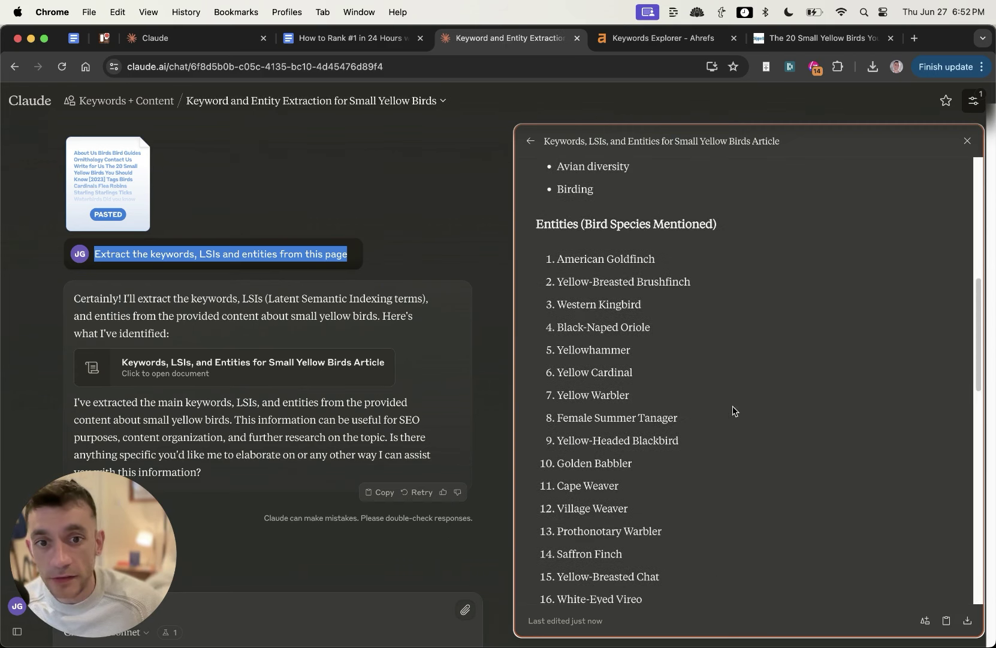
{"action": "scroll", "coordinate": [605, 380], "scroll_direction": "up", "scroll_amount": 8}
{"action": "scroll", "coordinate": [586, 178], "scroll_direction": "down", "scroll_amount": 4}
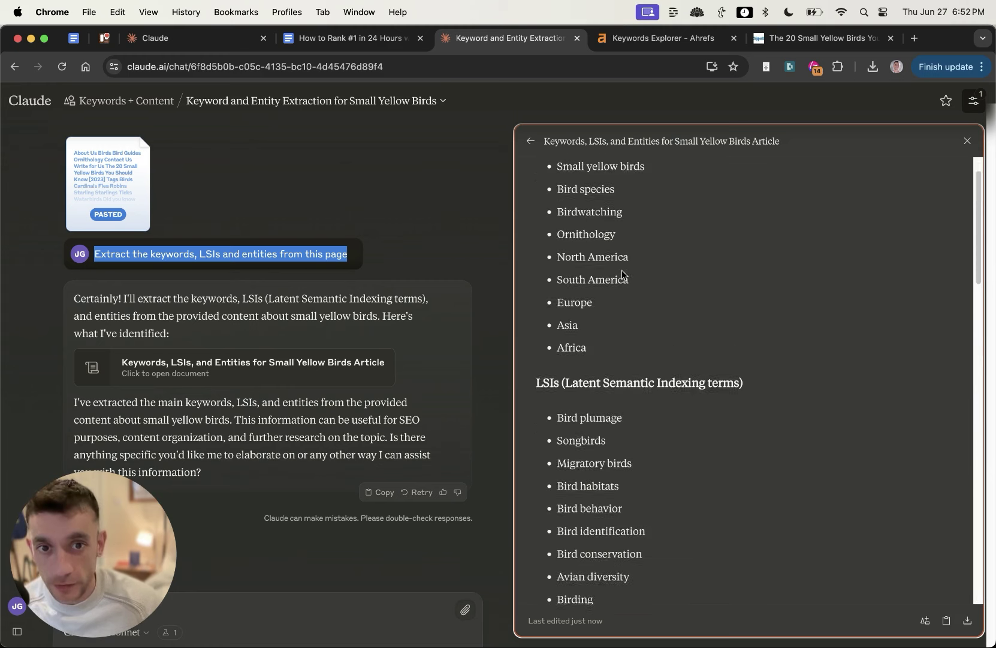
{"action": "scroll", "coordinate": [587, 173], "scroll_direction": "up", "scroll_amount": 4}
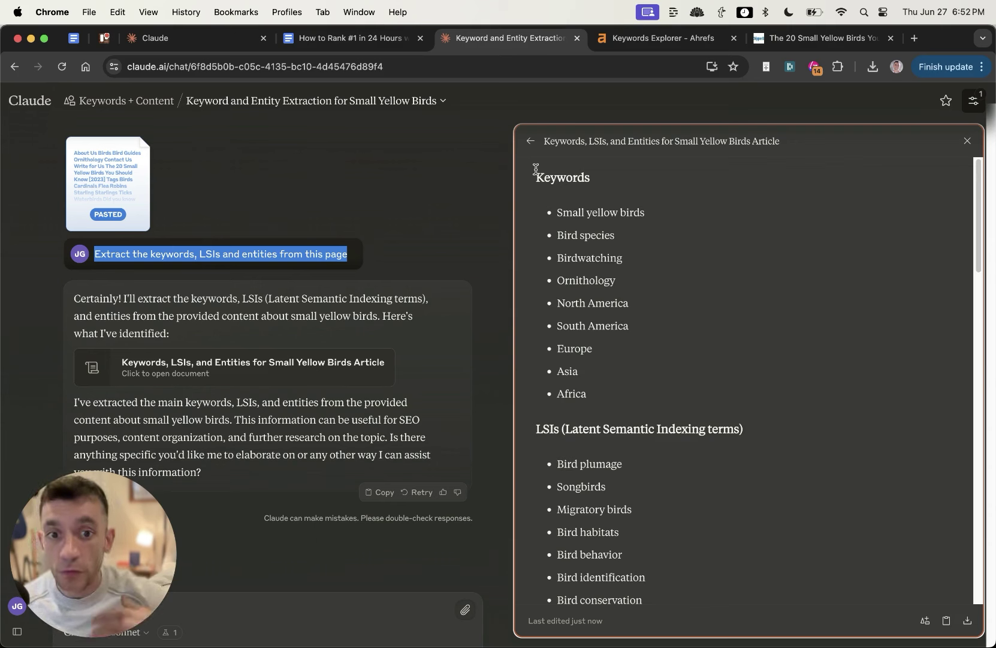
{"action": "scroll", "coordinate": [696, 442], "scroll_direction": "down", "scroll_amount": 15}
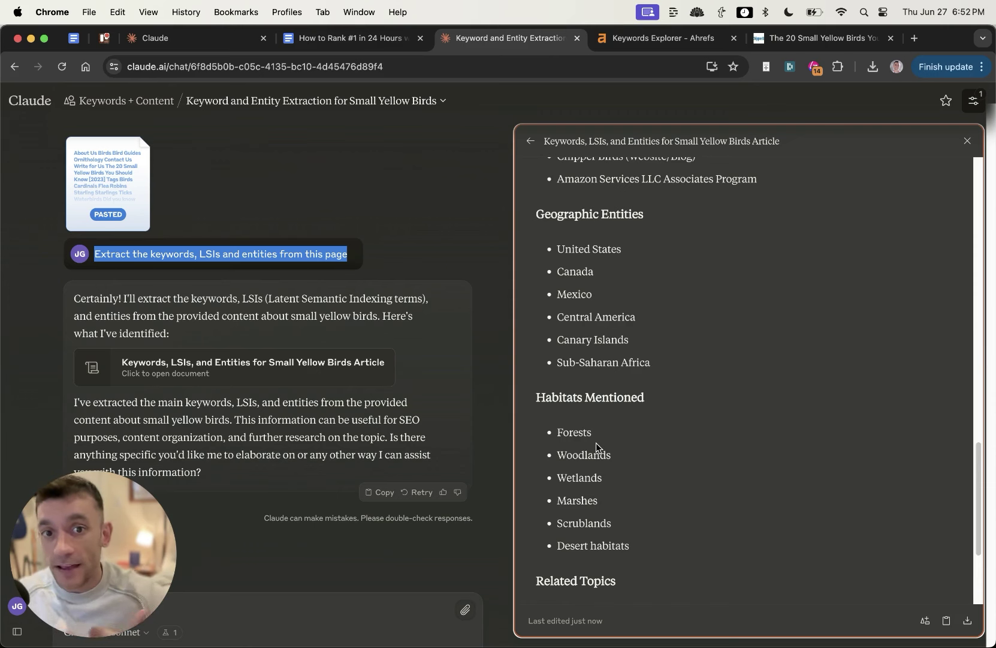
{"action": "scroll", "coordinate": [692, 301], "scroll_direction": "up", "scroll_amount": 1}
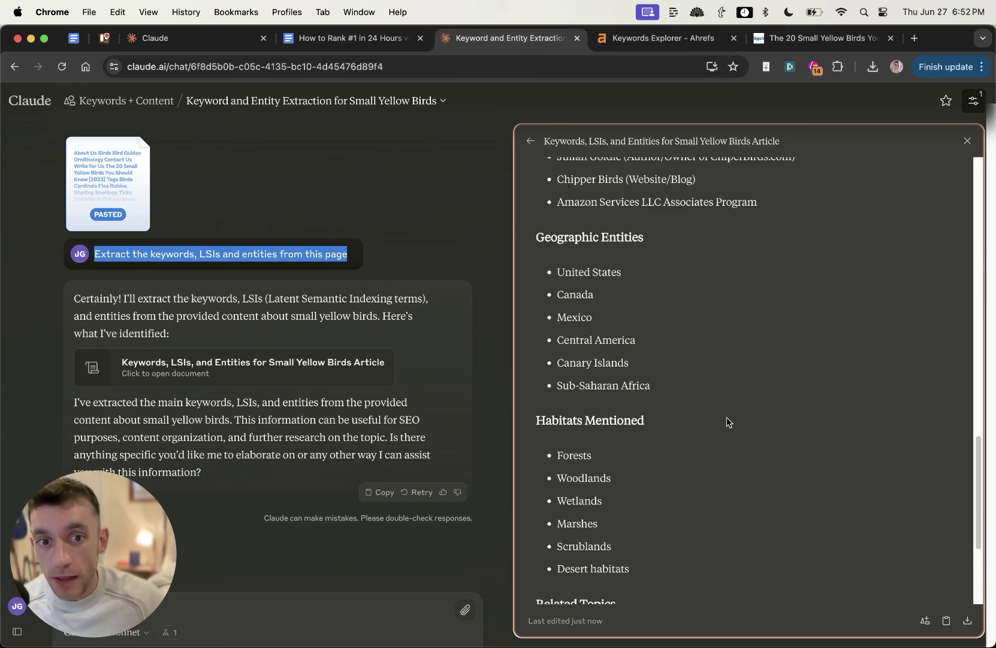
{"action": "scroll", "coordinate": [762, 293], "scroll_direction": "down", "scroll_amount": 4}
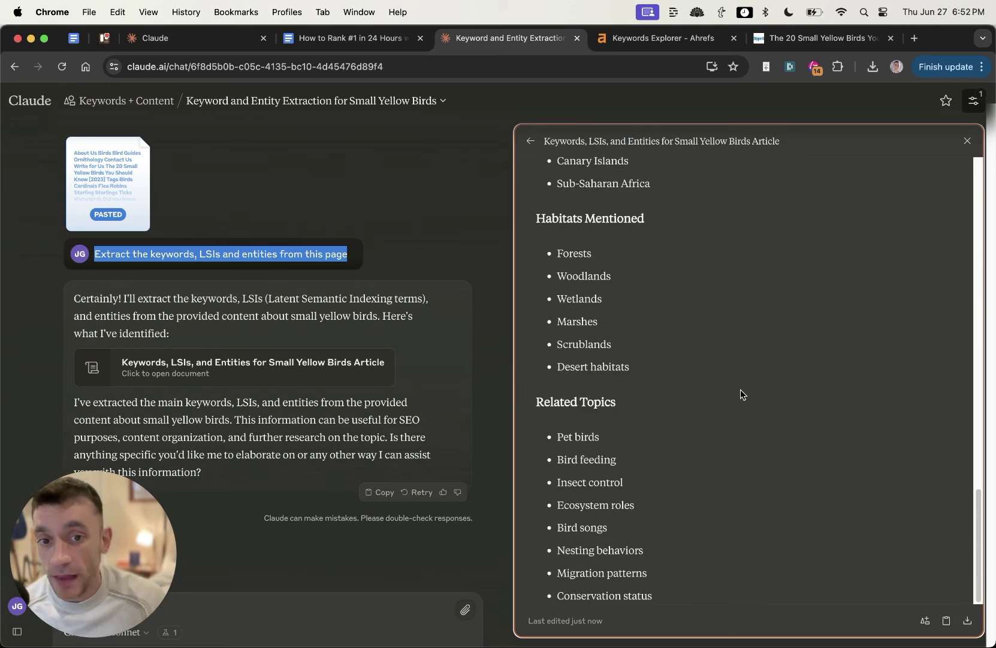
Return to the small yellow birds article, clear its page-wide selection and scroll back to the title
{"action": "key", "text": "super+9"}
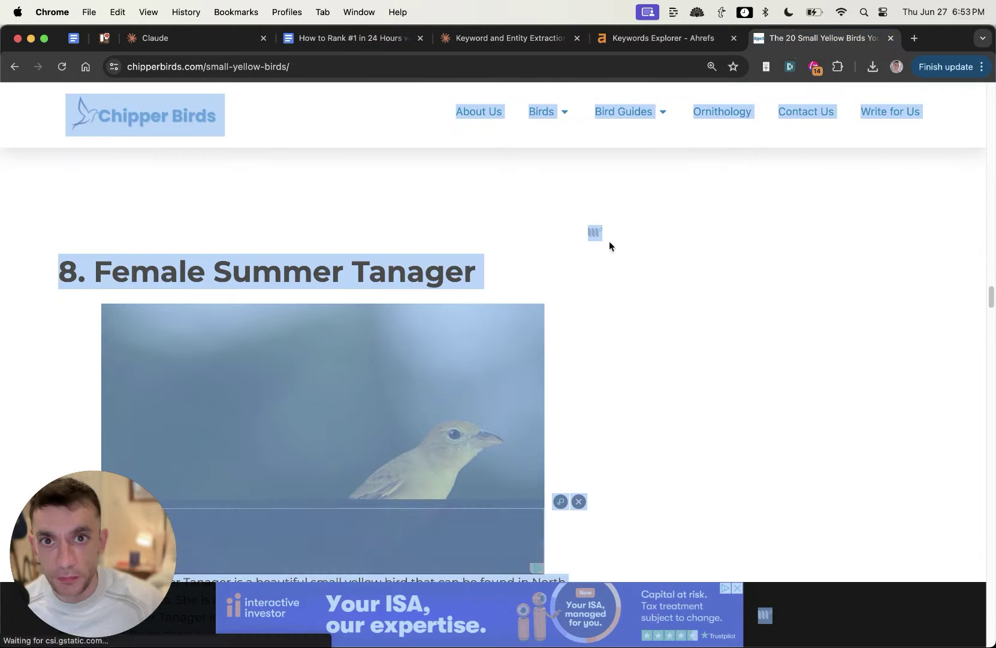
{"action": "left_click", "coordinate": [548, 317]}
{"action": "scroll", "coordinate": [548, 317], "scroll_direction": "up", "scroll_amount": 20}
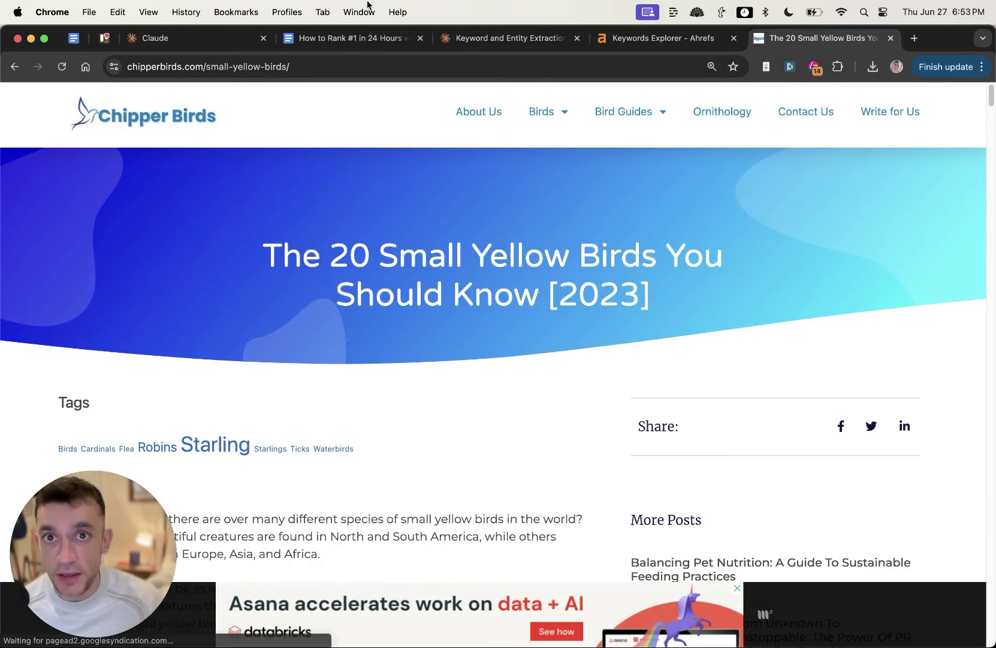
{"action": "left_click", "coordinate": [831, 36]}
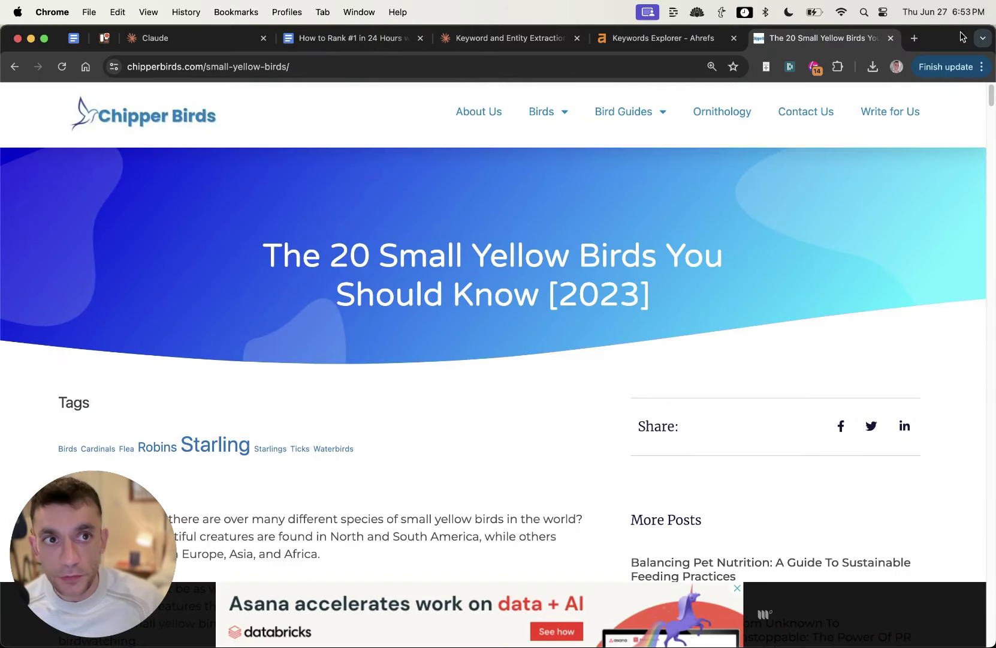
{"action": "left_click", "coordinate": [983, 67]}
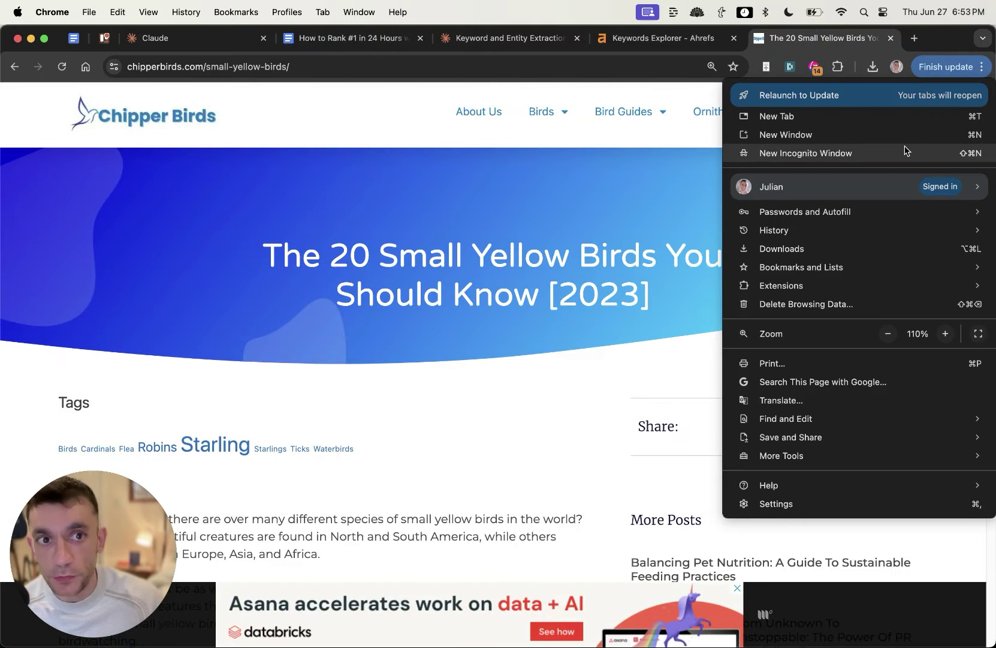
{"action": "key", "text": "super+shift+bracketleft"}
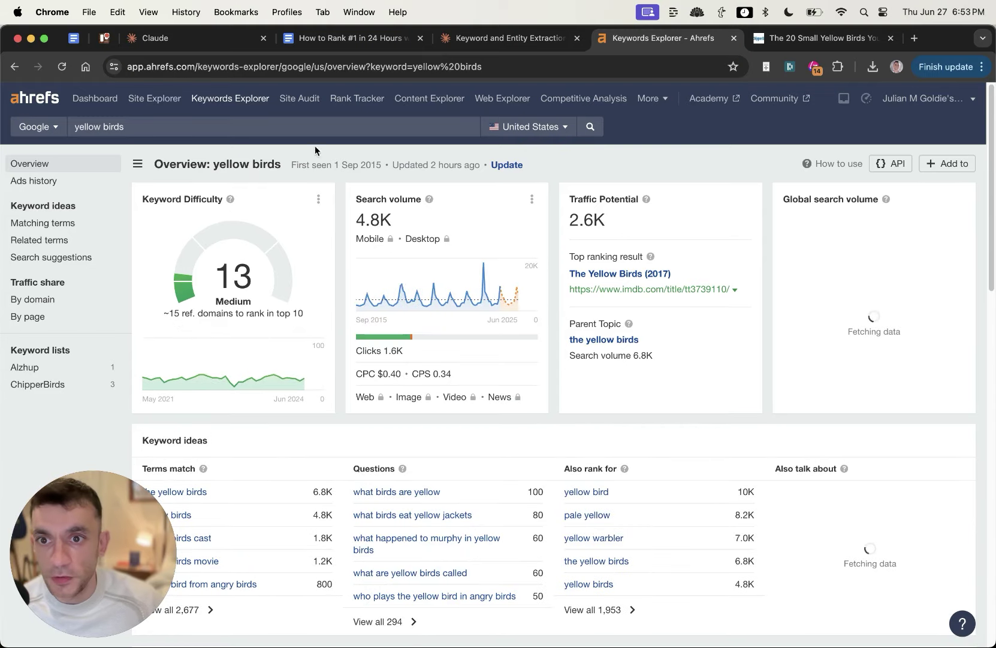
Scroll the yellow birds Keywords Explorer page down to the SERP overview of top-ranking pages
{"action": "scroll", "coordinate": [437, 280], "scroll_direction": "down", "scroll_amount": 15}
{"action": "scroll", "coordinate": [422, 301], "scroll_direction": "down", "scroll_amount": 5}
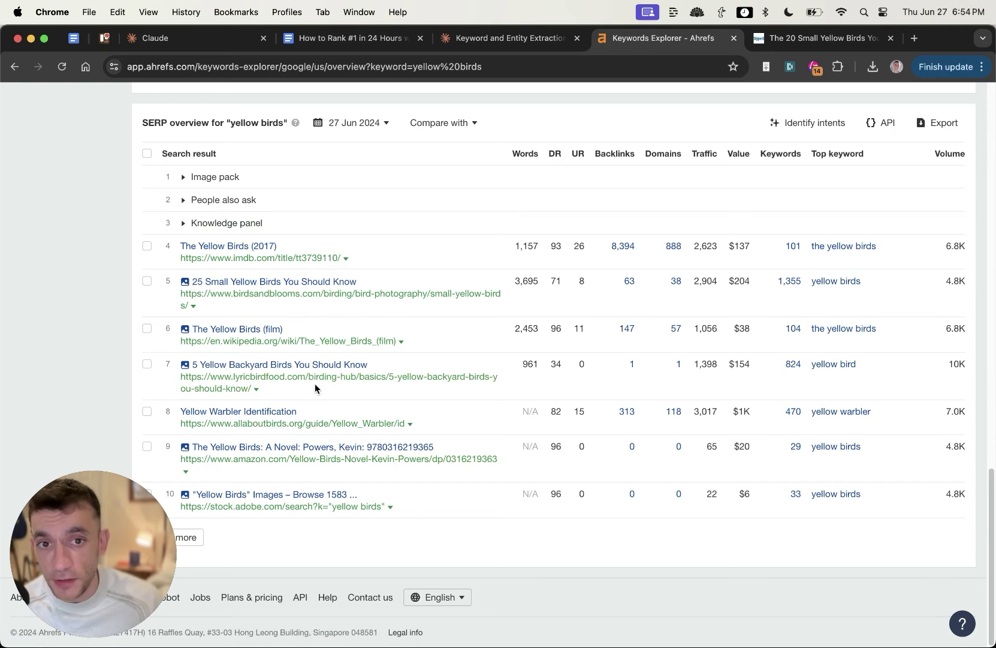
Paste the PROMPT: and Niche = lines above the STEP 1 keyword research instructions
{"action": "scroll", "coordinate": [315, 383], "scroll_direction": "up", "scroll_amount": 15}
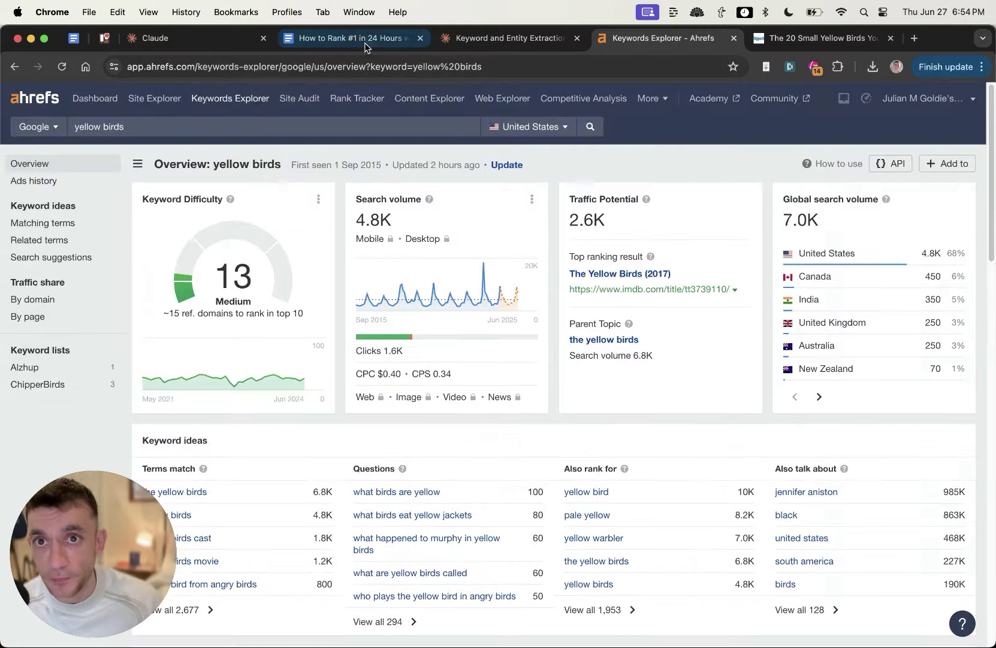
{"action": "left_click", "coordinate": [351, 38]}
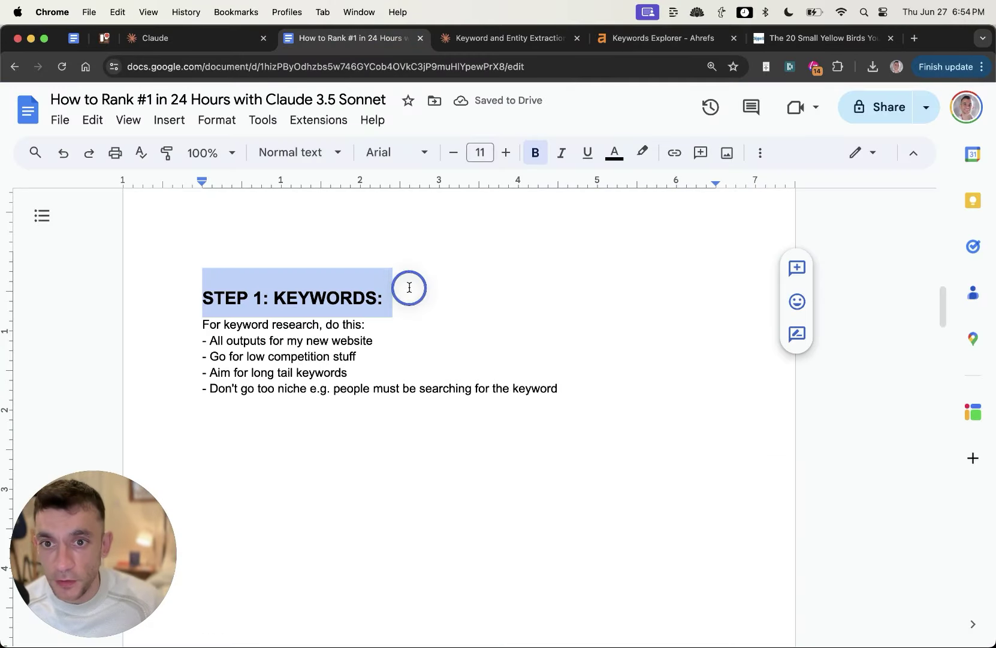
{"action": "left_click", "coordinate": [382, 287]}
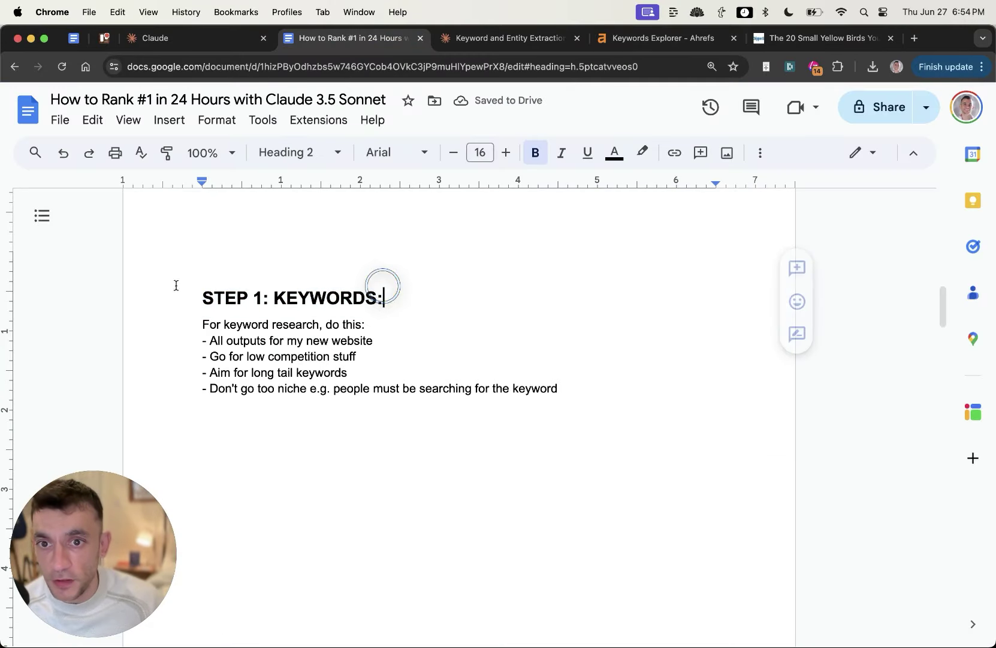
{"action": "left_click_drag", "start_coordinate": [158, 287], "coordinate": [613, 399]}
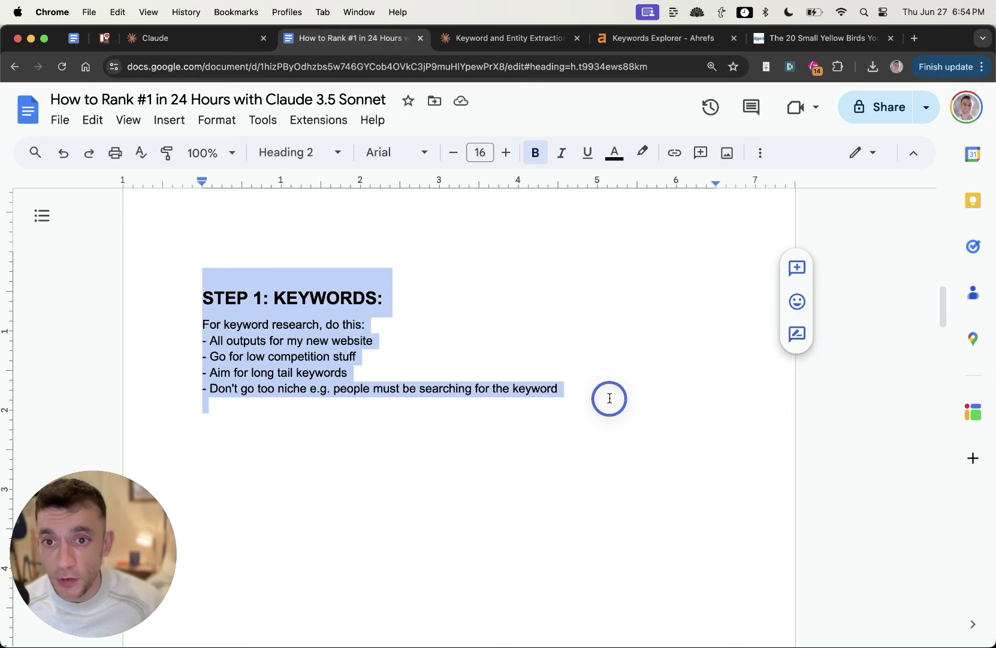
{"action": "left_click", "coordinate": [379, 325]}
{"action": "left_click", "coordinate": [202, 320]}
{"action": "left_click_drag", "start_coordinate": [202, 320], "coordinate": [630, 413]}
{"action": "left_click", "coordinate": [503, 323]}
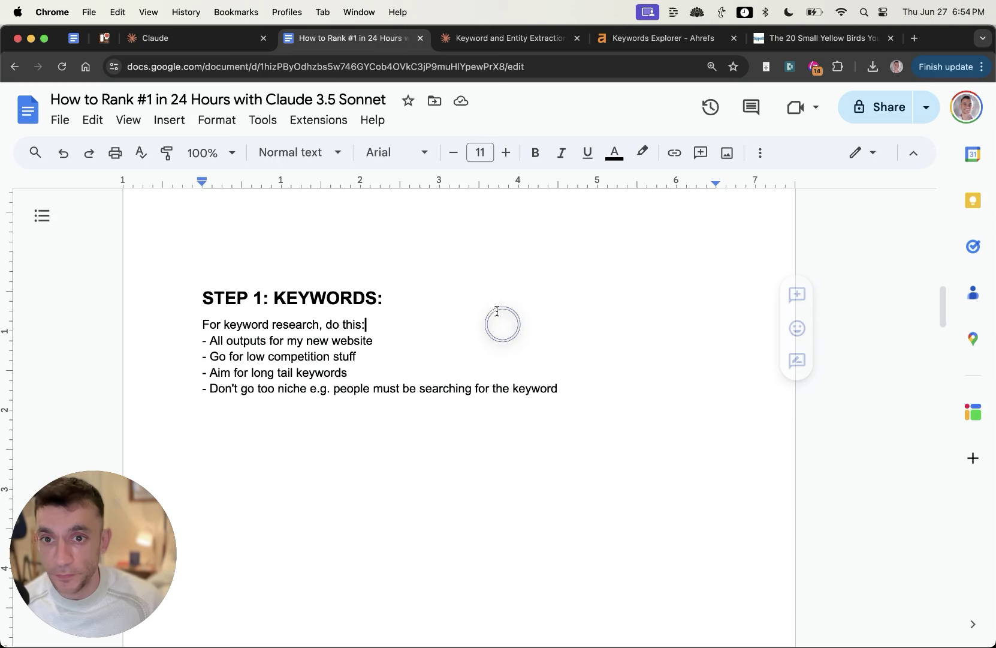
{"action": "key", "text": "super+Left"}
{"action": "type", "text": "PROMPT:  Niche ="}
{"action": "key", "text": "super+shift+Right"}
{"action": "left_click_drag", "start_coordinate": [349, 352], "coordinate": [625, 436]}
{"action": "left_click_drag", "start_coordinate": [204, 309], "coordinate": [556, 427]}
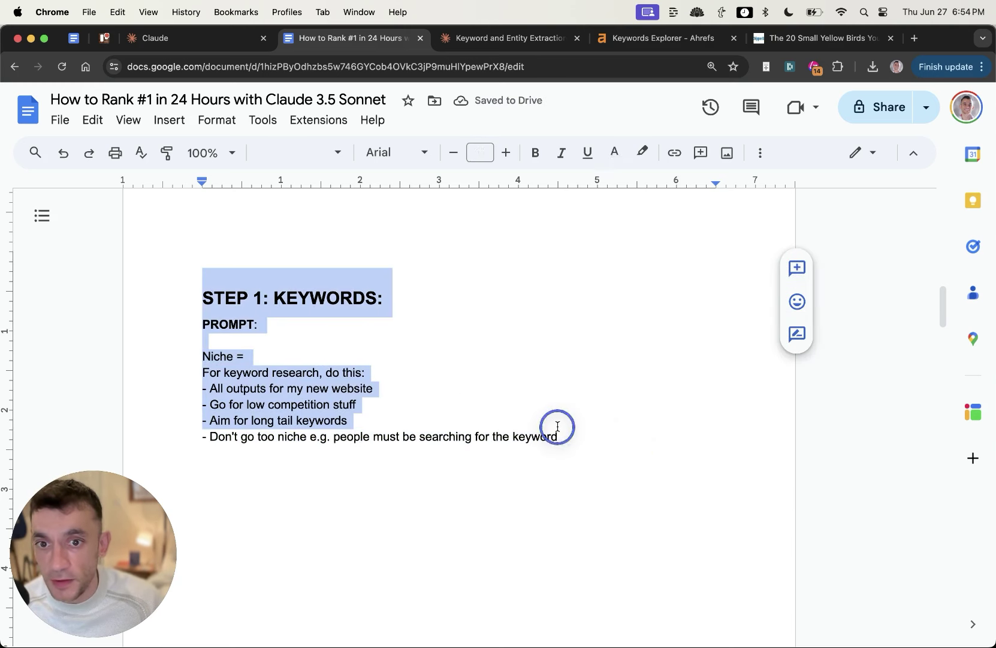
{"action": "left_click", "coordinate": [556, 427]}
Number the outline heading '2: CONTENT OUTLINE:' and review its lines down to the LSIs line
{"action": "scroll", "coordinate": [641, 522], "scroll_direction": "down", "scroll_amount": 1}
{"action": "scroll", "coordinate": [587, 447], "scroll_direction": "down", "scroll_amount": 10}
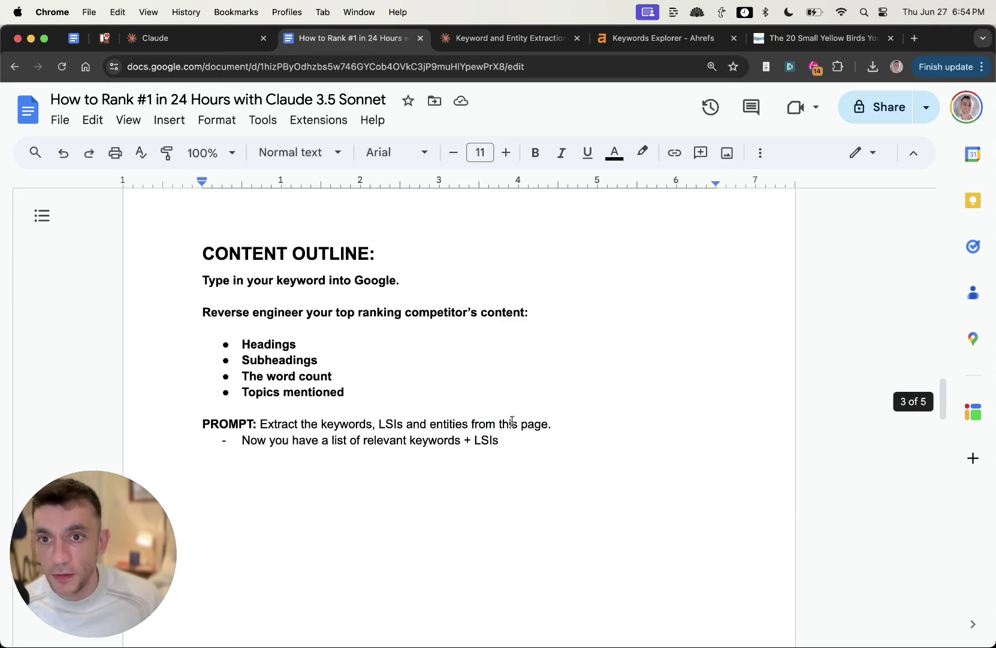
{"action": "left_click", "coordinate": [188, 228]}
{"action": "type", "text": "2:"}
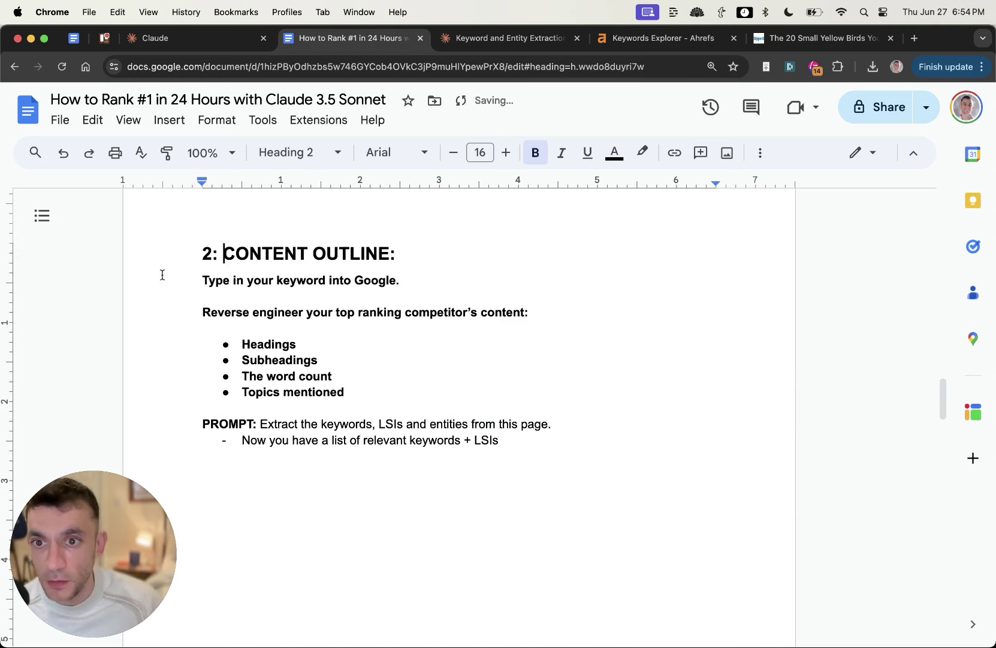
{"action": "double_click", "coordinate": [467, 297]}
{"action": "left_click_drag", "start_coordinate": [422, 282], "coordinate": [563, 436]}
{"action": "left_click", "coordinate": [562, 435]}
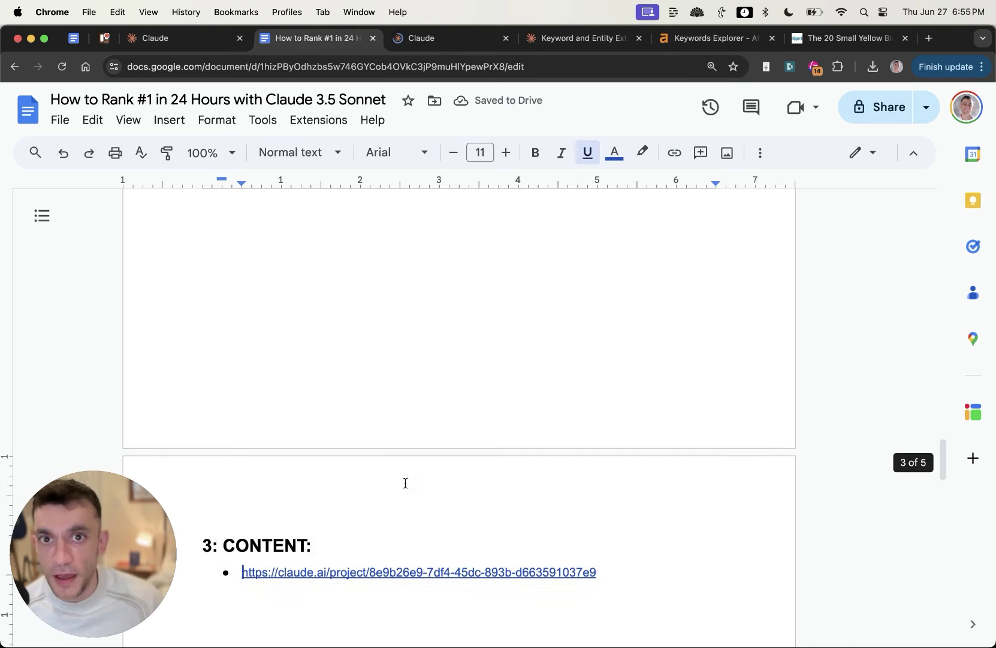
Read the Keywords + Content project's content-creation instructions, cancel without saving, and go to All projects
{"action": "left_click", "coordinate": [460, 38]}
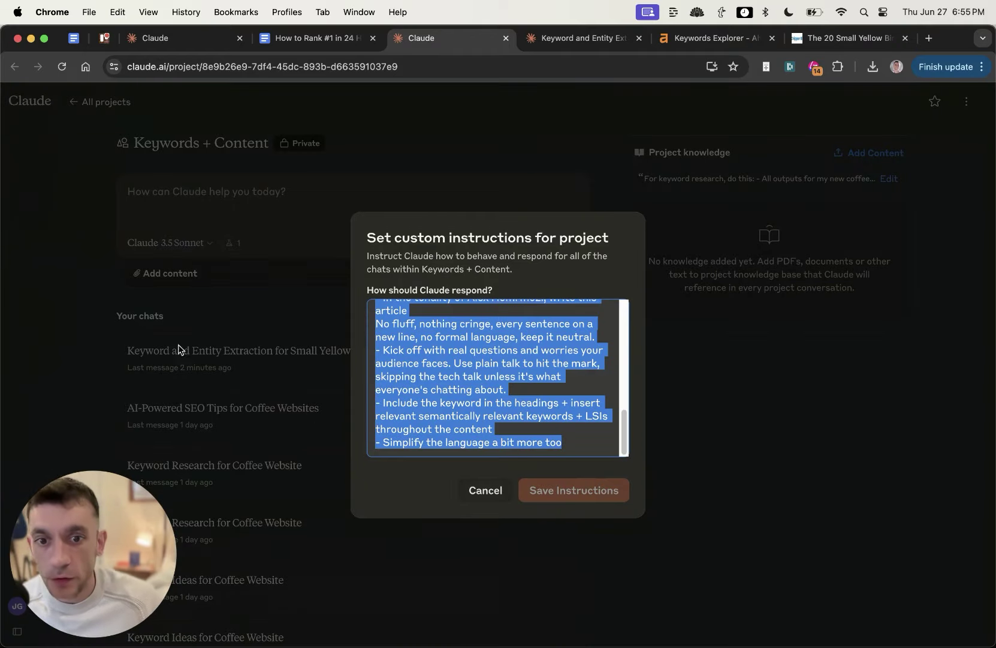
{"action": "left_click_drag", "start_coordinate": [439, 415], "coordinate": [434, 397]}
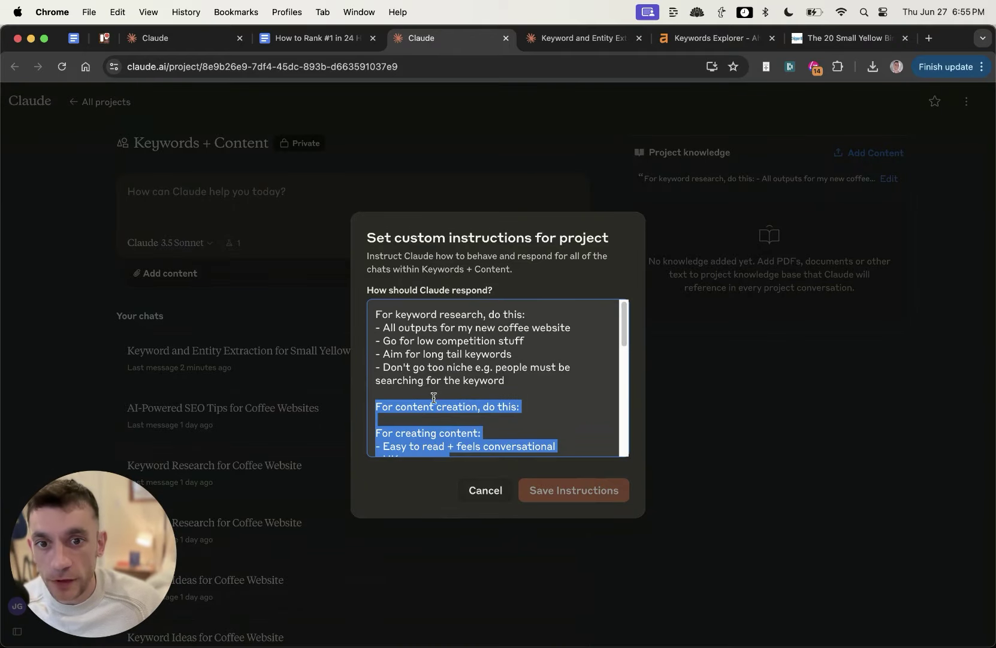
{"action": "scroll", "coordinate": [504, 387], "scroll_direction": "down", "scroll_amount": 5}
{"action": "left_click", "coordinate": [493, 485]}
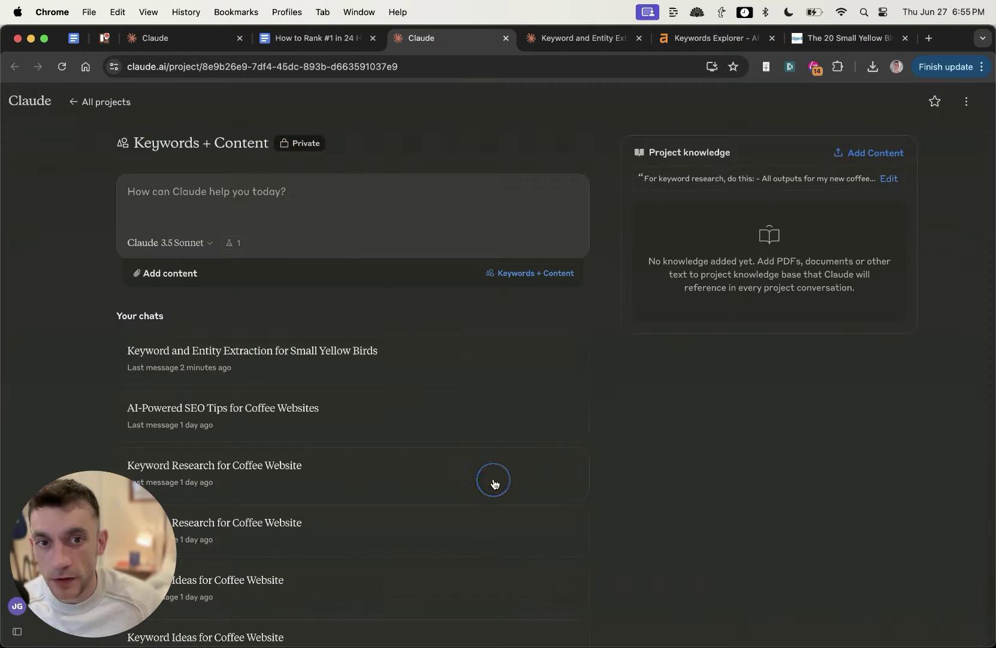
{"action": "left_click", "coordinate": [108, 106]}
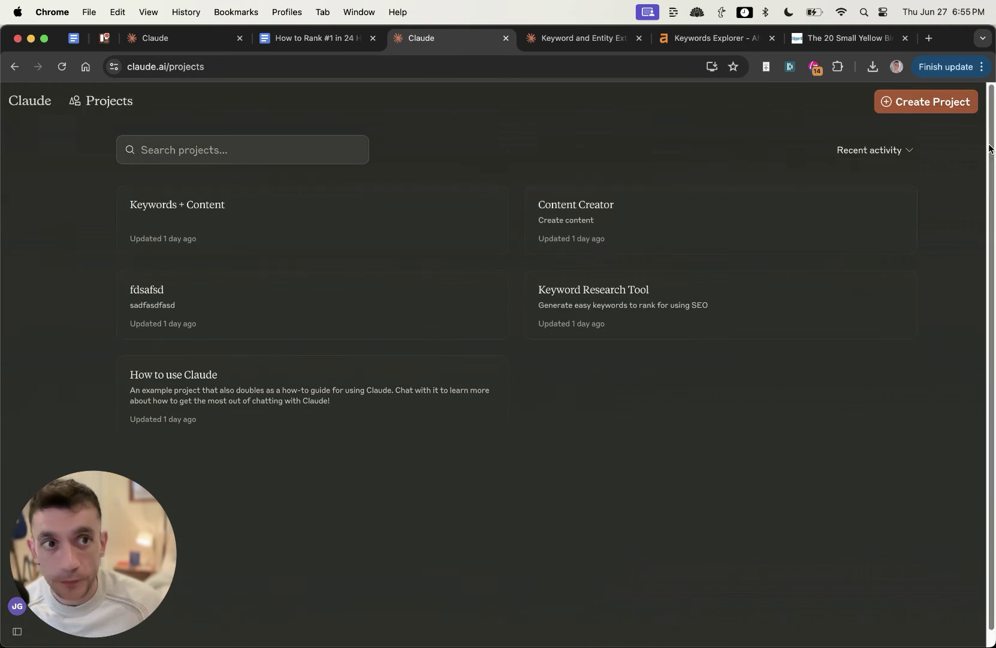
Start a new chat, paste the content-creation prompt and make its first line 'Heading = What Is SEO'
{"action": "left_click", "coordinate": [28, 105]}
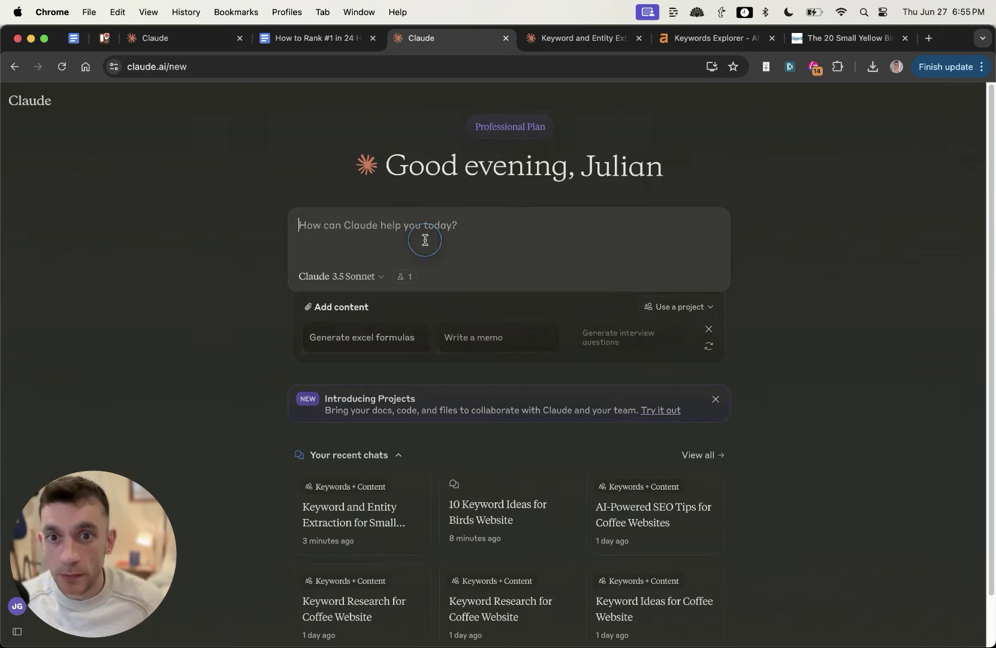
{"action": "key", "text": "super+v"}
{"action": "key", "text": "super+Up"}
{"action": "type", "text": "Cred"}
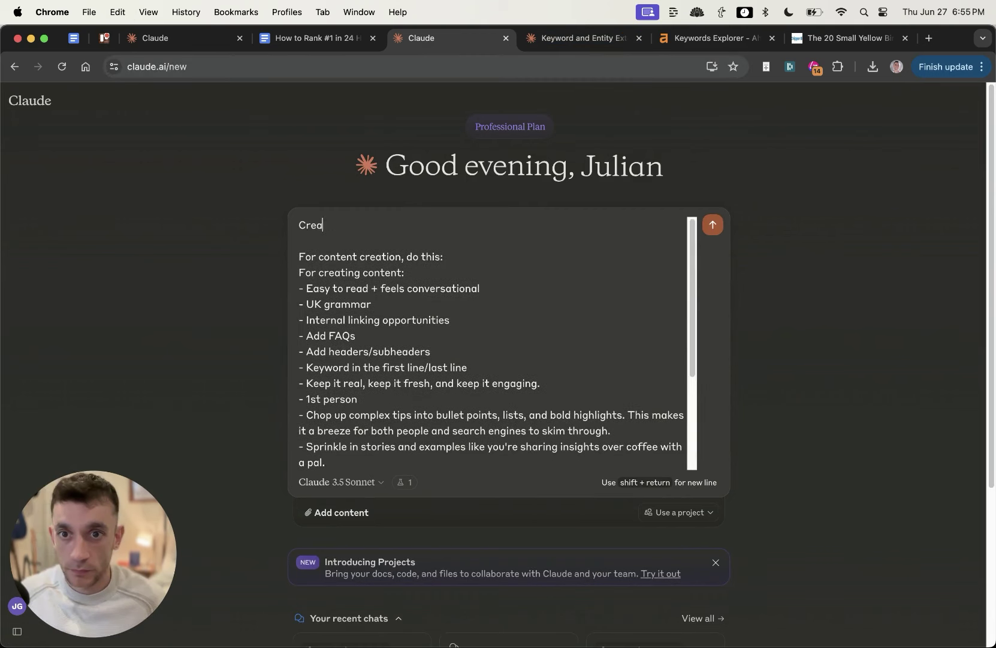
{"action": "key", "text": "ctrl+shift+Tab"}
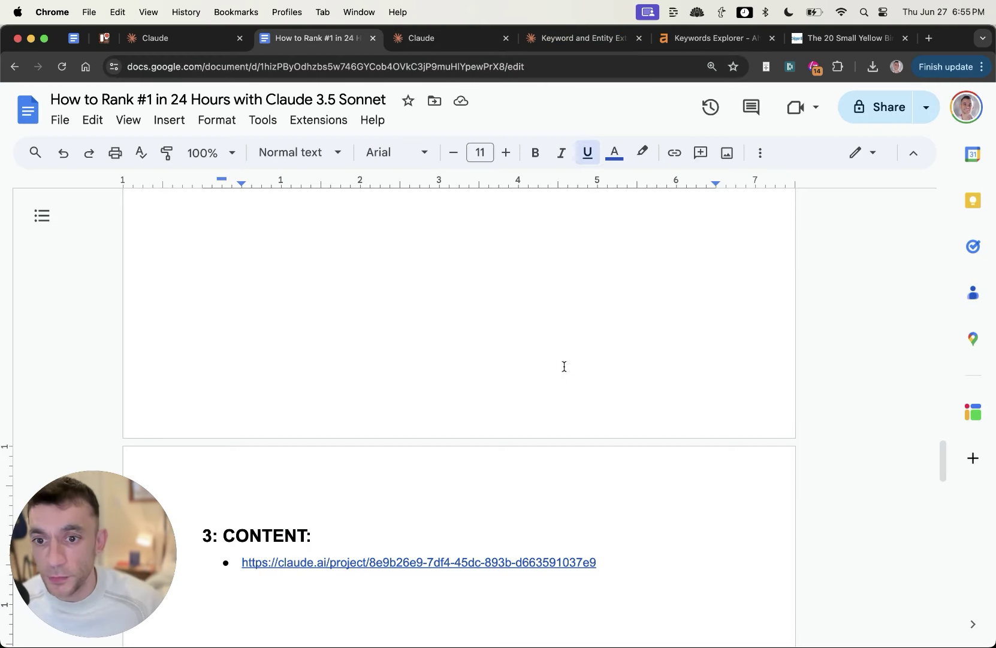
{"action": "scroll", "coordinate": [218, 325], "scroll_direction": "up", "scroll_amount": 5}
{"action": "scroll", "coordinate": [252, 338], "scroll_direction": "up", "scroll_amount": 4}
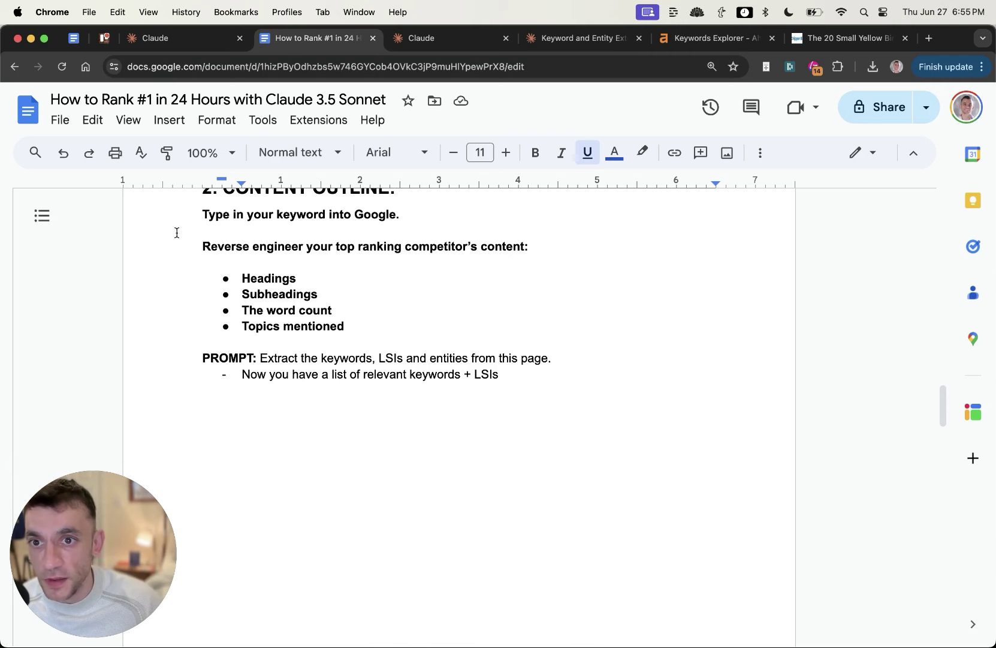
{"action": "left_click_drag", "start_coordinate": [201, 230], "coordinate": [569, 379]}
{"action": "left_click", "coordinate": [551, 378]}
{"action": "scroll", "coordinate": [549, 381], "scroll_direction": "down", "scroll_amount": 10}
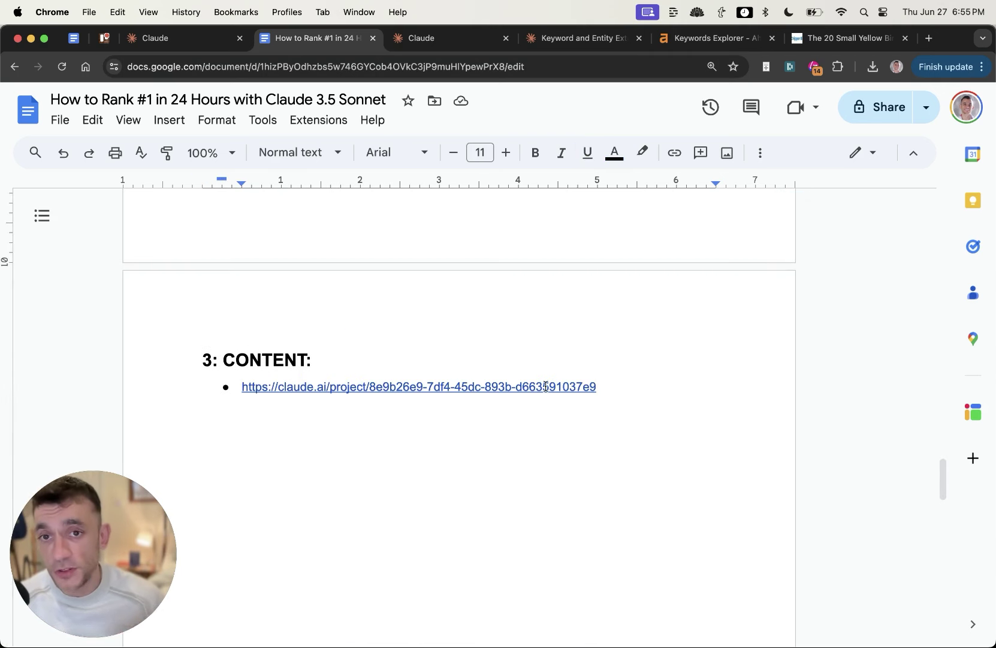
{"action": "key", "text": "ctrl+Tab"}
{"action": "key", "text": "super+z"}
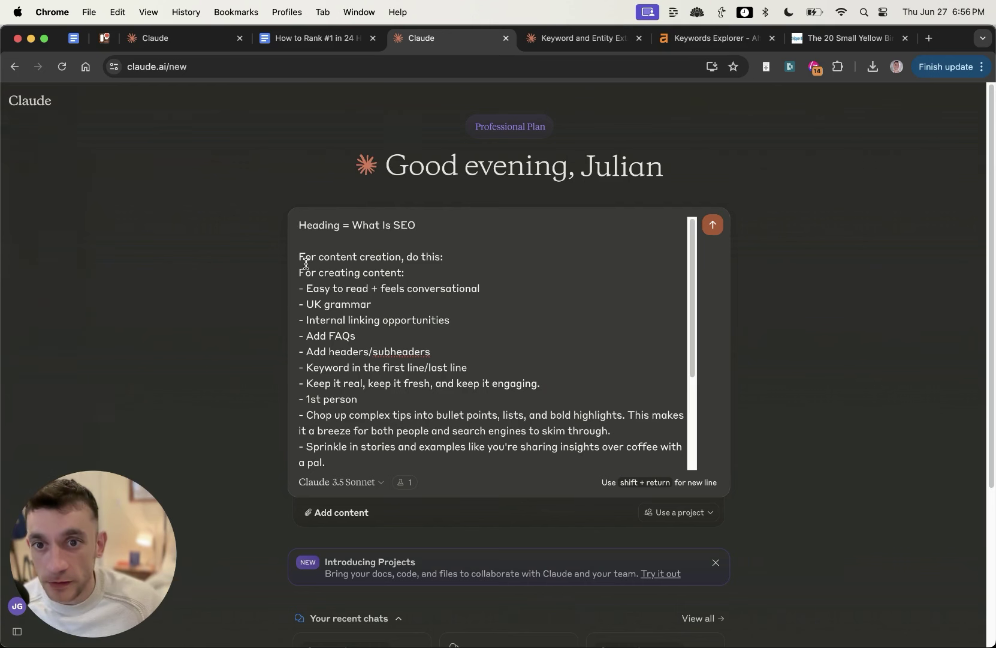
Review the draft's content-creation, tonality and no-fluff rules, then choose GPT-3.5-Turbo on Poe
{"action": "scroll", "coordinate": [298, 266], "scroll_direction": "down", "scroll_amount": 1}
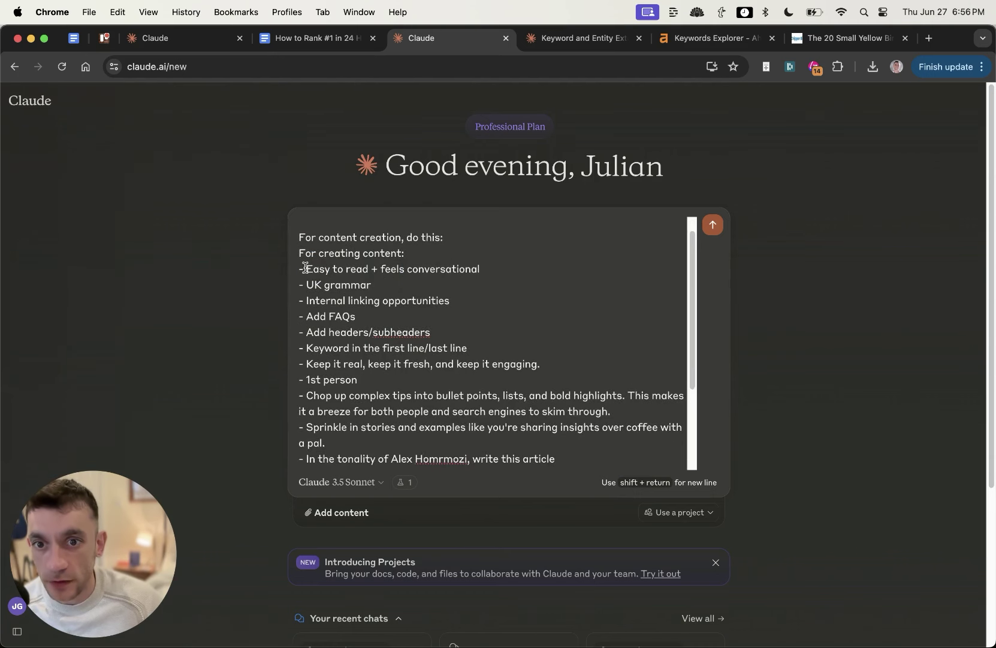
{"action": "left_click_drag", "start_coordinate": [306, 269], "coordinate": [576, 367]}
{"action": "left_click", "coordinate": [485, 384]}
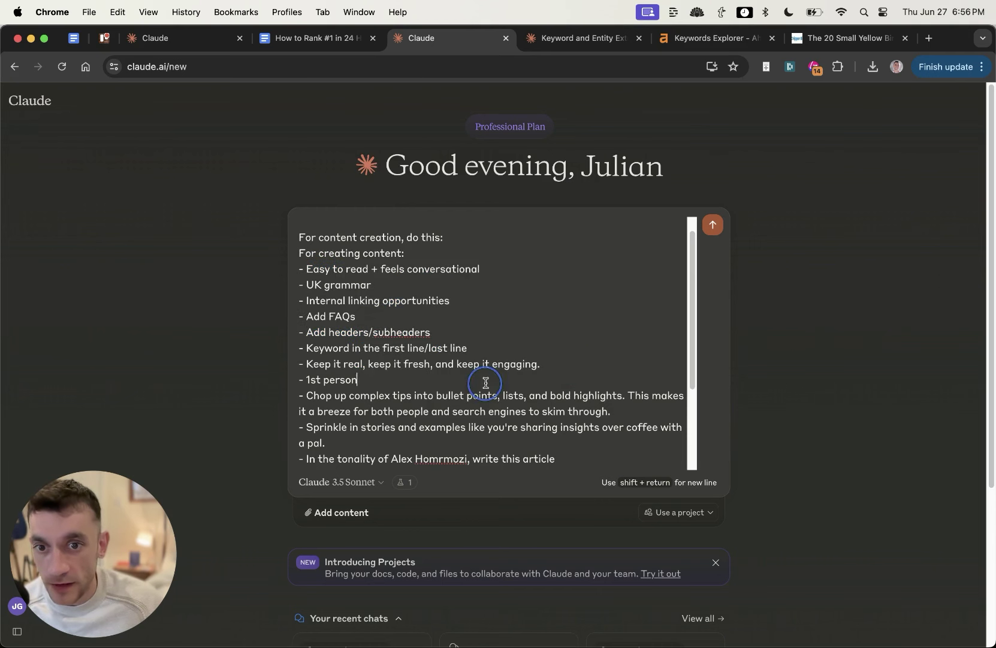
{"action": "scroll", "coordinate": [483, 377], "scroll_direction": "down", "scroll_amount": 5}
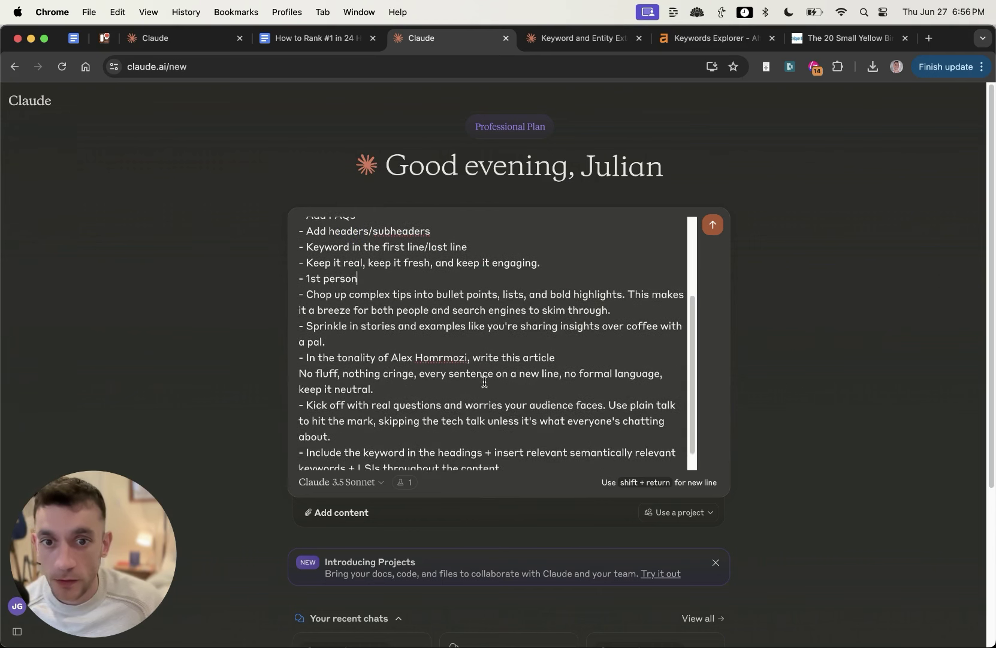
{"action": "left_click", "coordinate": [341, 327]}
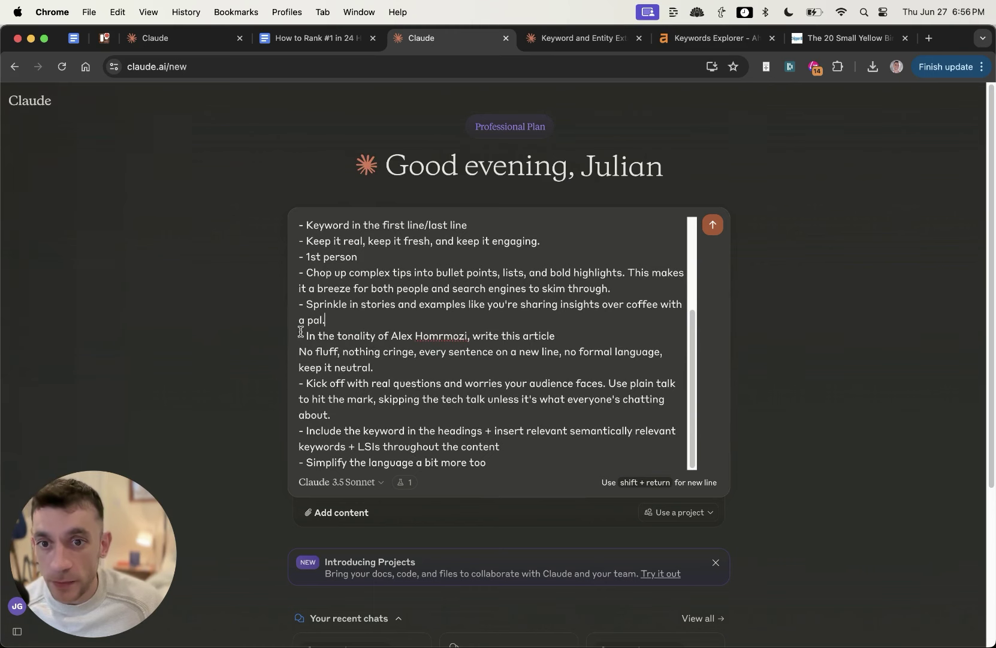
{"action": "left_click_drag", "start_coordinate": [301, 331], "coordinate": [464, 372]}
{"action": "scroll", "coordinate": [461, 360], "scroll_direction": "down", "scroll_amount": 2}
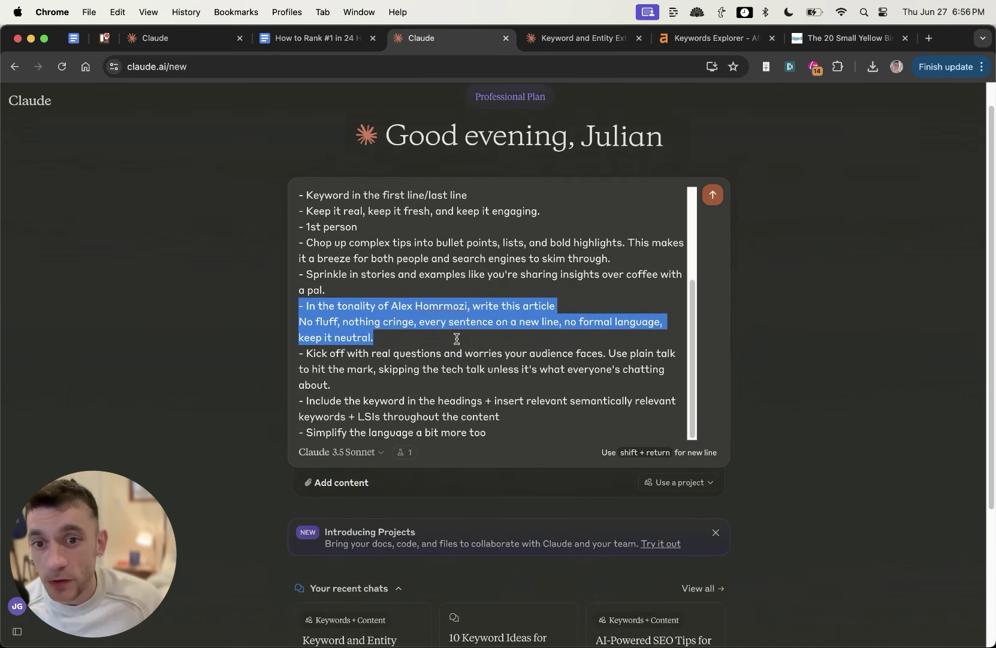
{"action": "left_click", "coordinate": [457, 338]}
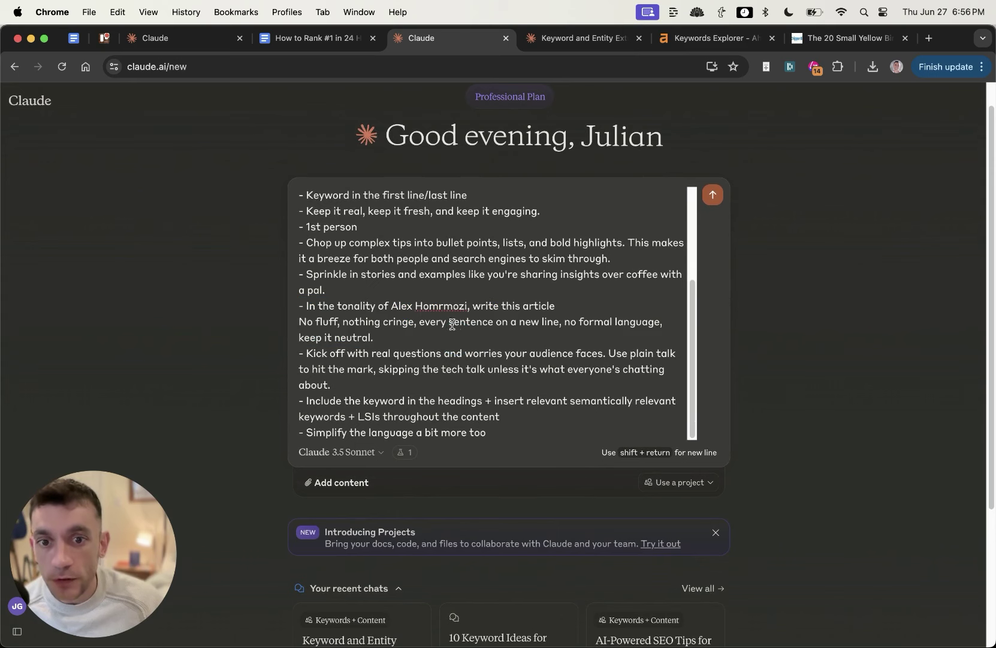
{"action": "mouse_move", "coordinate": [2, 290]}
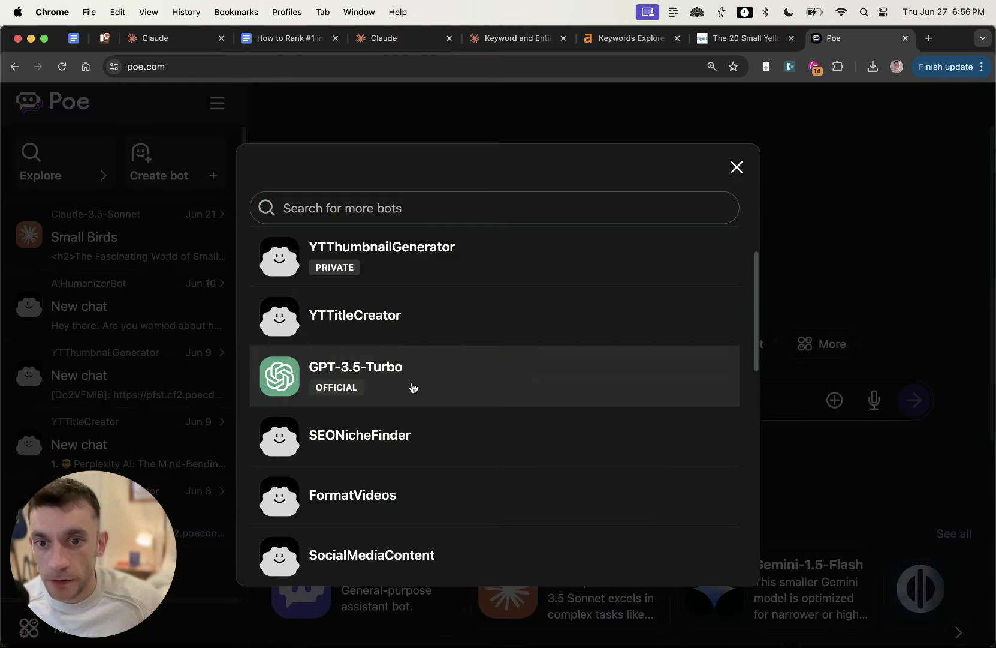
{"action": "left_click", "coordinate": [411, 387]}
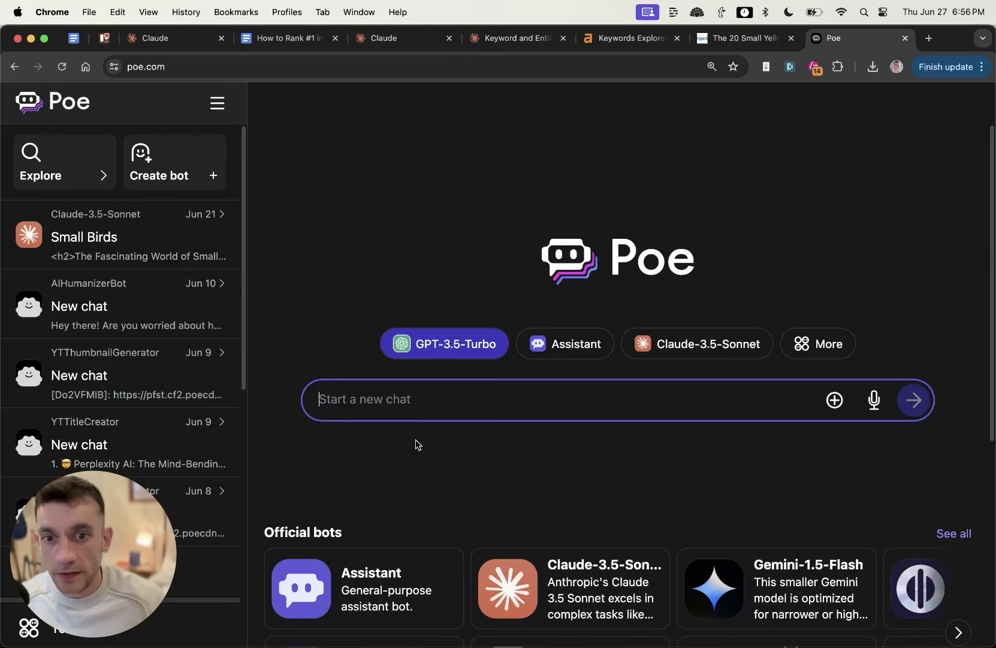
Have GPT-3.5-Turbo write an article about what SEO is
{"action": "left_click", "coordinate": [408, 407]}
{"action": "type", "text": "Write an article about what is SEO"}
{"action": "key", "text": "Return"}
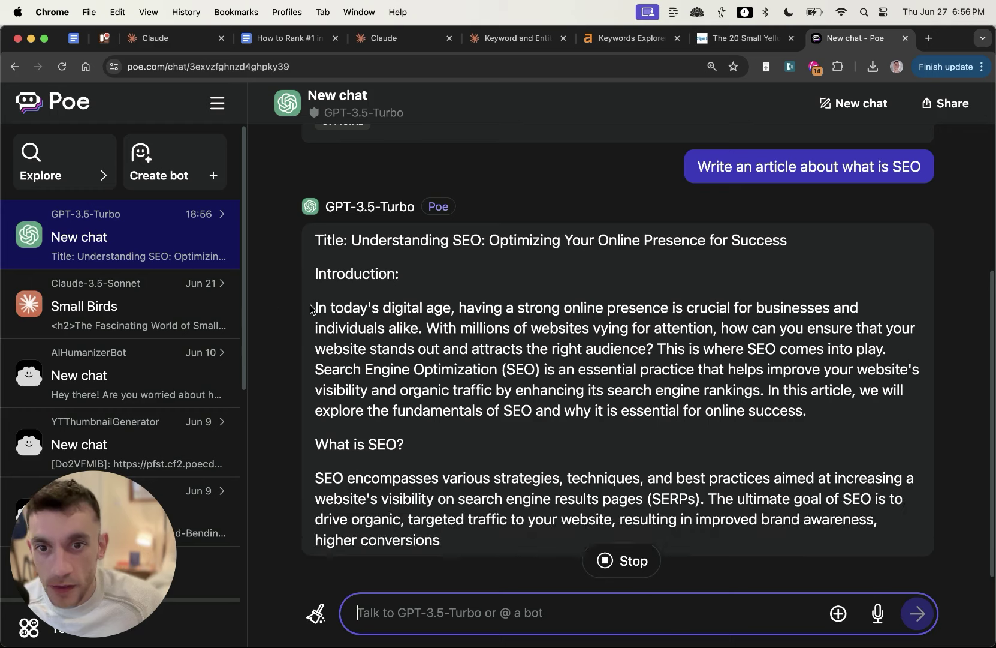
Highlight the generated article's introduction paragraph to review it
{"action": "left_click_drag", "start_coordinate": [309, 308], "coordinate": [810, 401]}
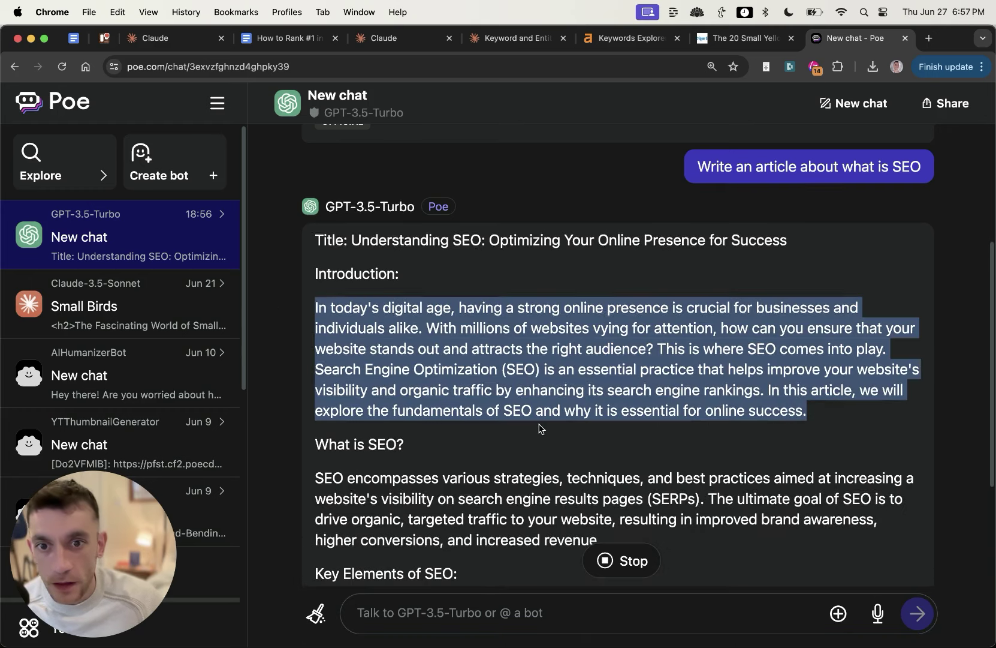
{"action": "scroll", "coordinate": [516, 417], "scroll_direction": "up", "scroll_amount": 7}
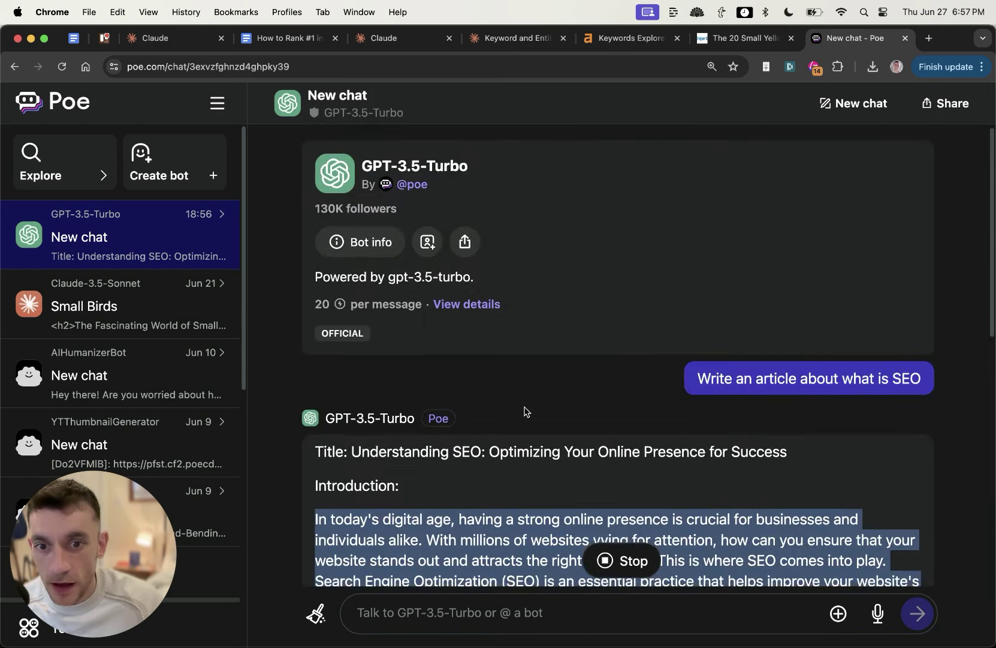
{"action": "scroll", "coordinate": [525, 411], "scroll_direction": "down", "scroll_amount": 4}
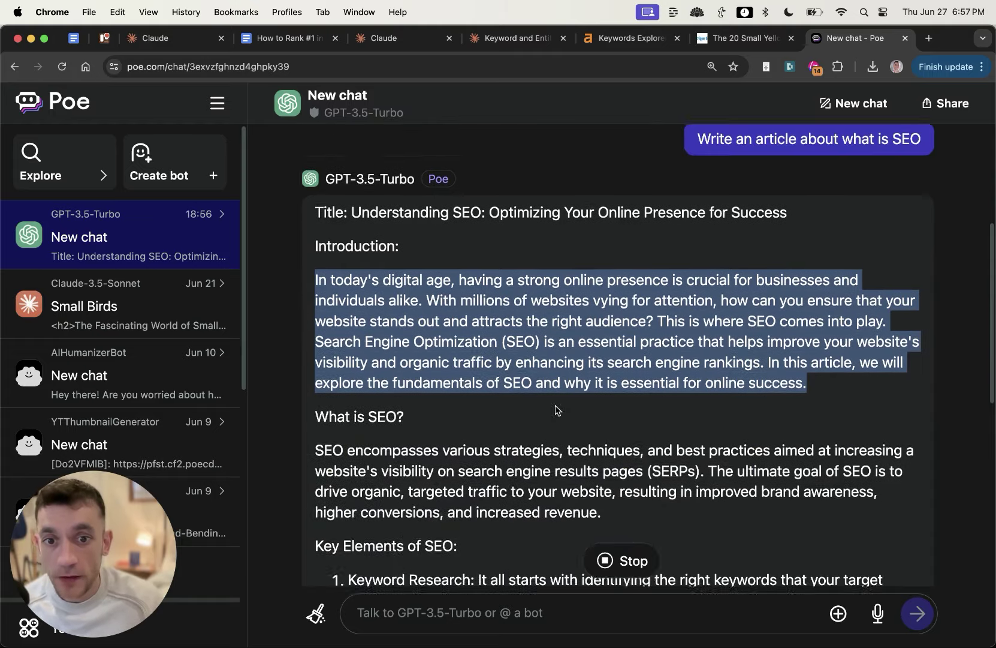
{"action": "scroll", "coordinate": [557, 410], "scroll_direction": "up", "scroll_amount": 1}
{"action": "left_click", "coordinate": [479, 329]}
{"action": "scroll", "coordinate": [478, 324], "scroll_direction": "down", "scroll_amount": 2}
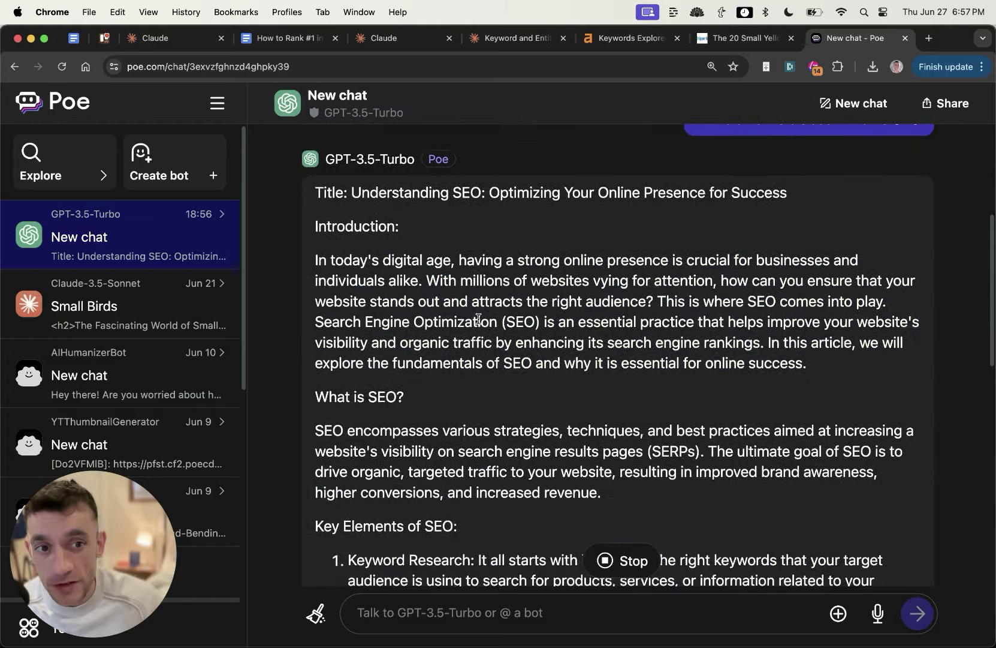
{"action": "left_click_drag", "start_coordinate": [321, 255], "coordinate": [794, 361]}
{"action": "left_click", "coordinate": [816, 364]}
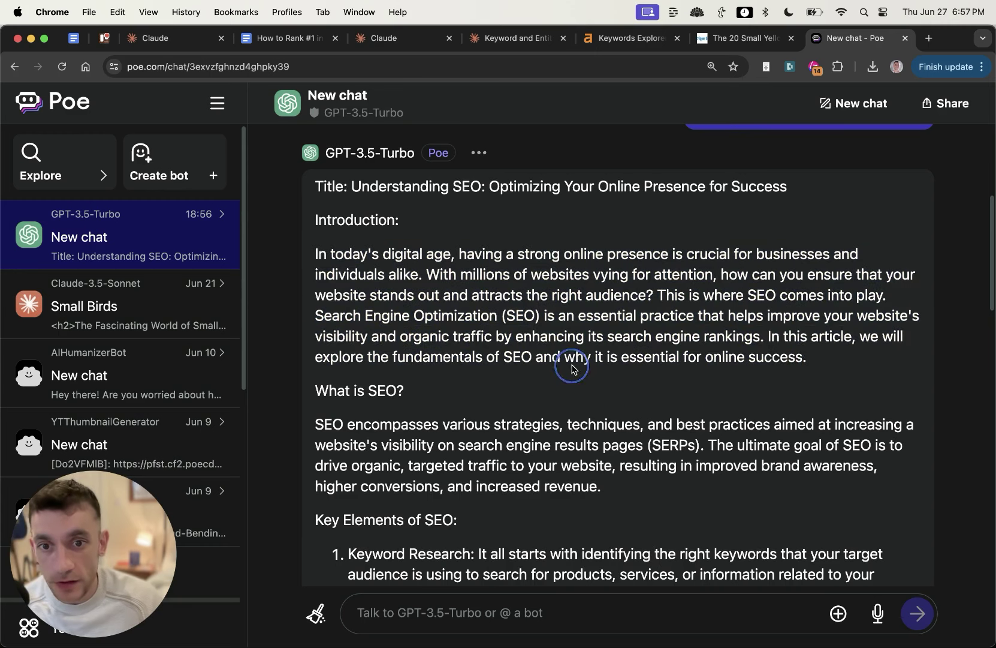
Read through the rest of the SEO article and place the Poe tab beside the Claude tabs
{"action": "scroll", "coordinate": [396, 256], "scroll_direction": "down", "scroll_amount": 3}
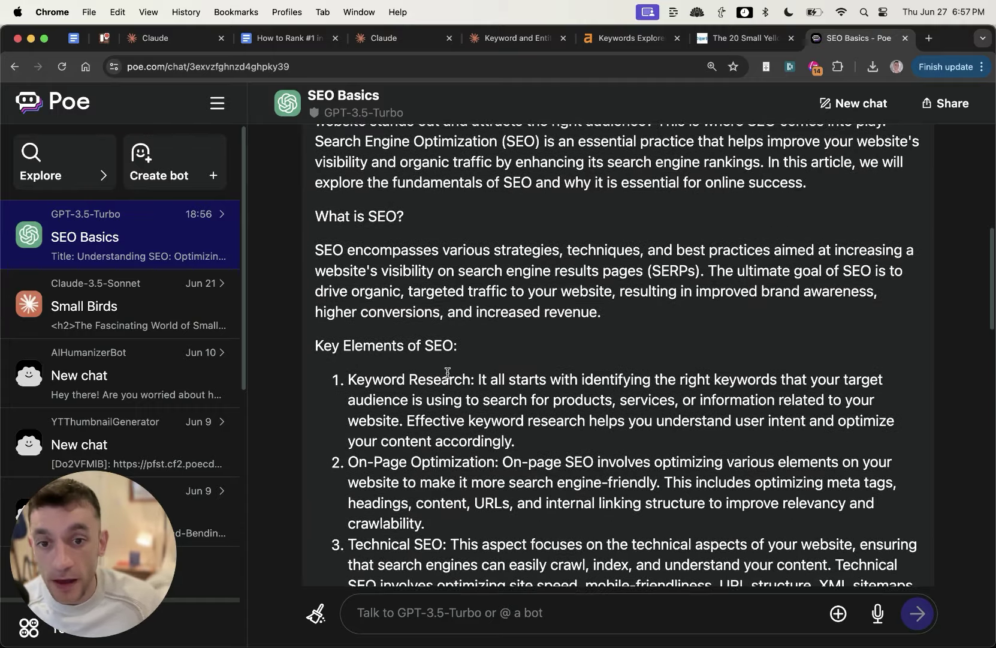
{"action": "scroll", "coordinate": [445, 378], "scroll_direction": "up", "scroll_amount": 6}
{"action": "scroll", "coordinate": [462, 384], "scroll_direction": "down", "scroll_amount": 2}
{"action": "scroll", "coordinate": [471, 385], "scroll_direction": "down", "scroll_amount": 1}
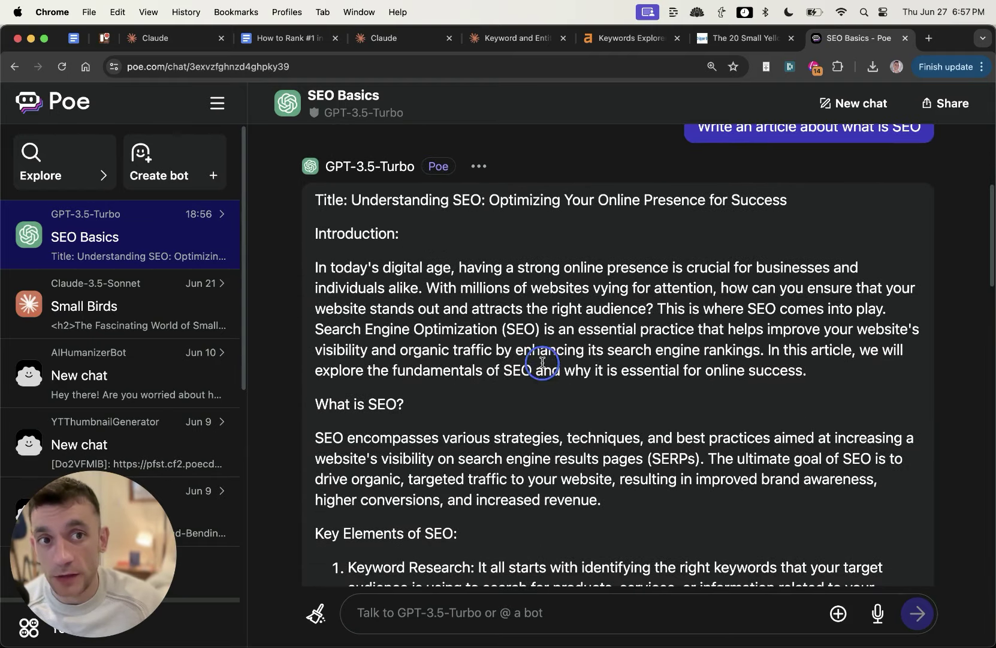
{"action": "scroll", "coordinate": [389, 264], "scroll_direction": "down", "scroll_amount": 7}
{"action": "scroll", "coordinate": [407, 269], "scroll_direction": "up", "scroll_amount": 15}
{"action": "scroll", "coordinate": [456, 249], "scroll_direction": "down", "scroll_amount": 15}
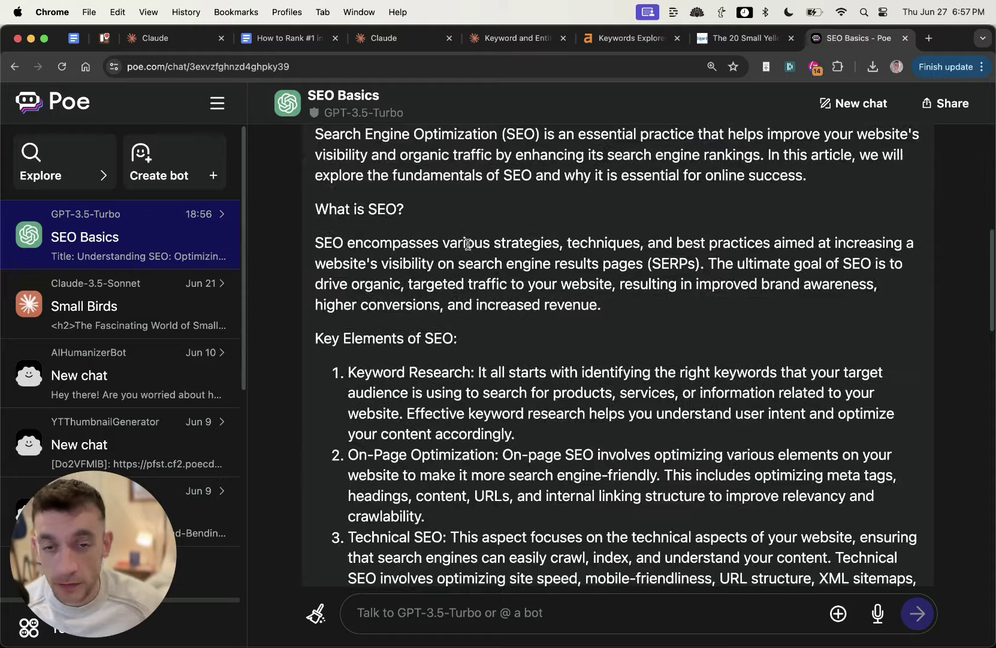
{"action": "scroll", "coordinate": [461, 293], "scroll_direction": "up", "scroll_amount": 4}
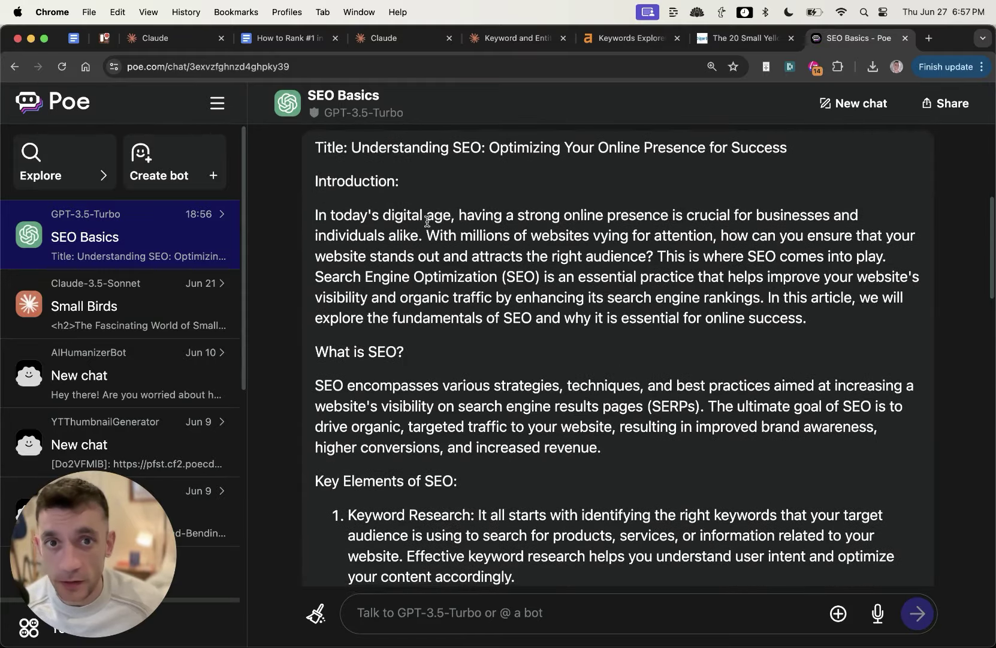
{"action": "left_click_drag", "start_coordinate": [816, 47], "coordinate": [570, 46]}
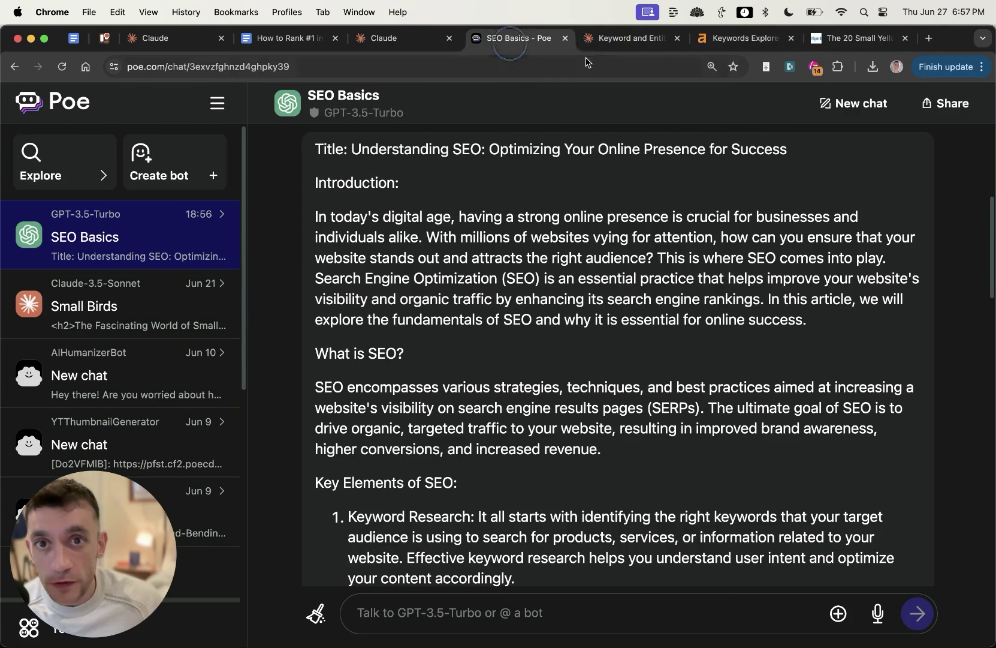
{"action": "left_click", "coordinate": [636, 38]}
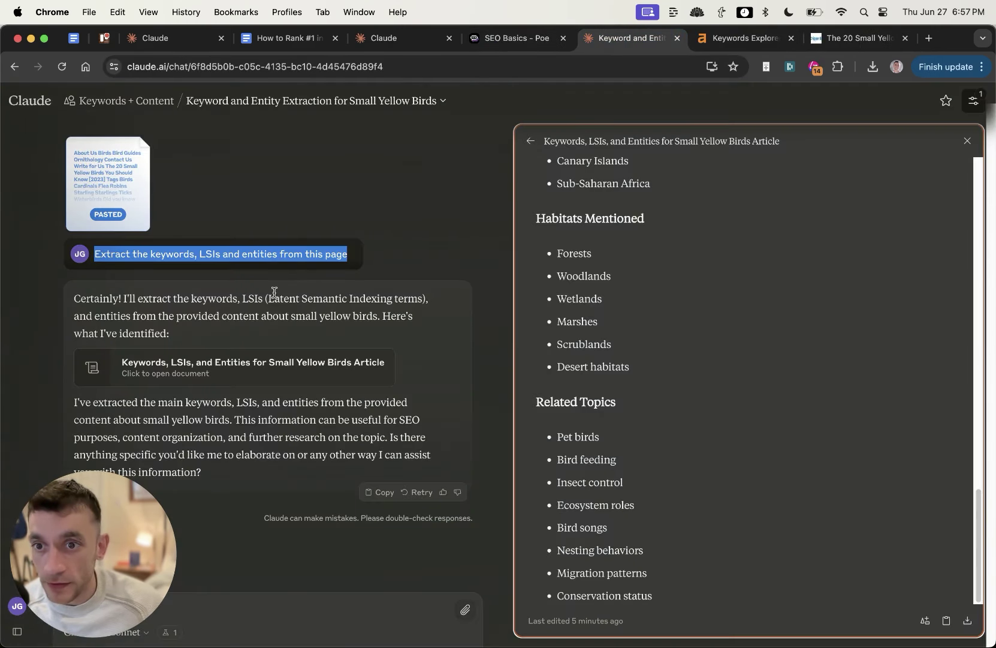
Close the old keyword chat tab and submit the What Is SEO content-writing prompt
{"action": "key", "text": "super+w"}
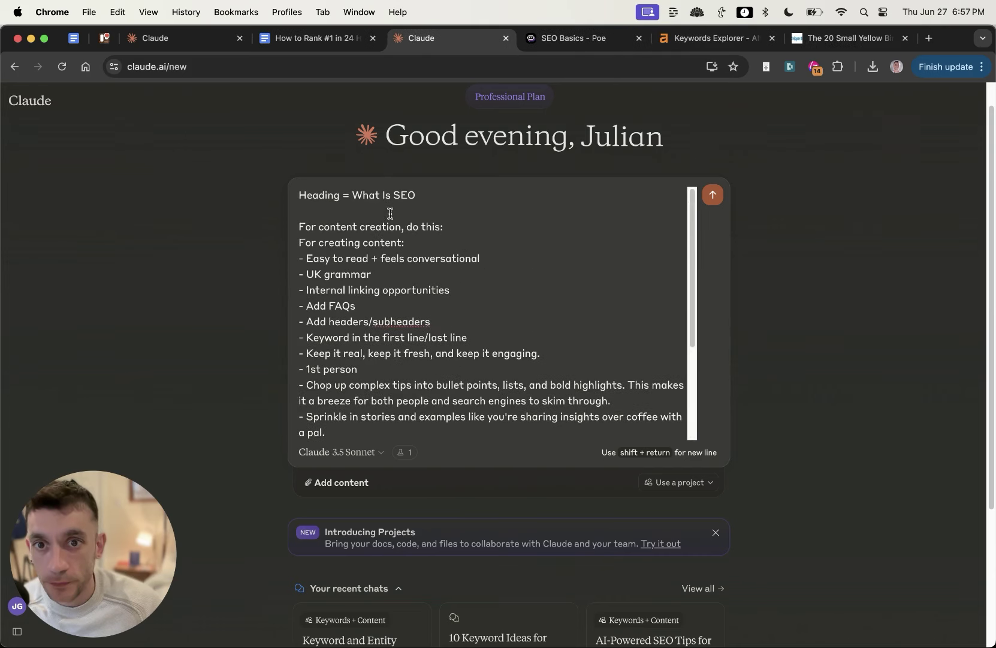
{"action": "scroll", "coordinate": [388, 272], "scroll_direction": "down", "scroll_amount": 5}
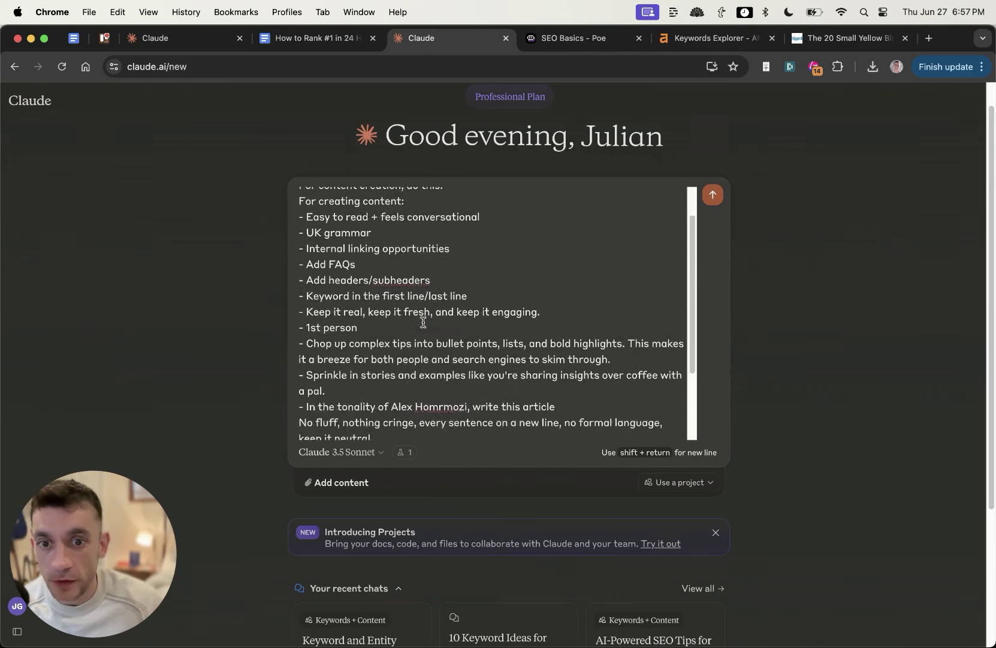
{"action": "left_click", "coordinate": [711, 200]}
{"action": "mouse_move", "coordinate": [3, 467]}
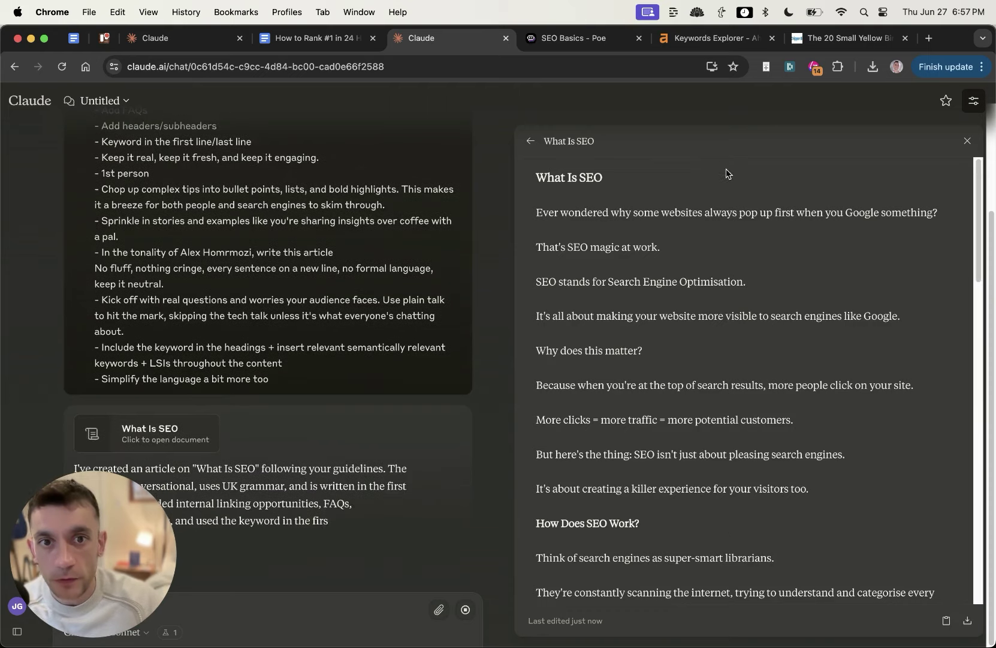
Put Claude at half-screen width with the Poe chat in its own window on the right
{"action": "left_click_drag", "start_coordinate": [961, 172], "coordinate": [501, 241]}
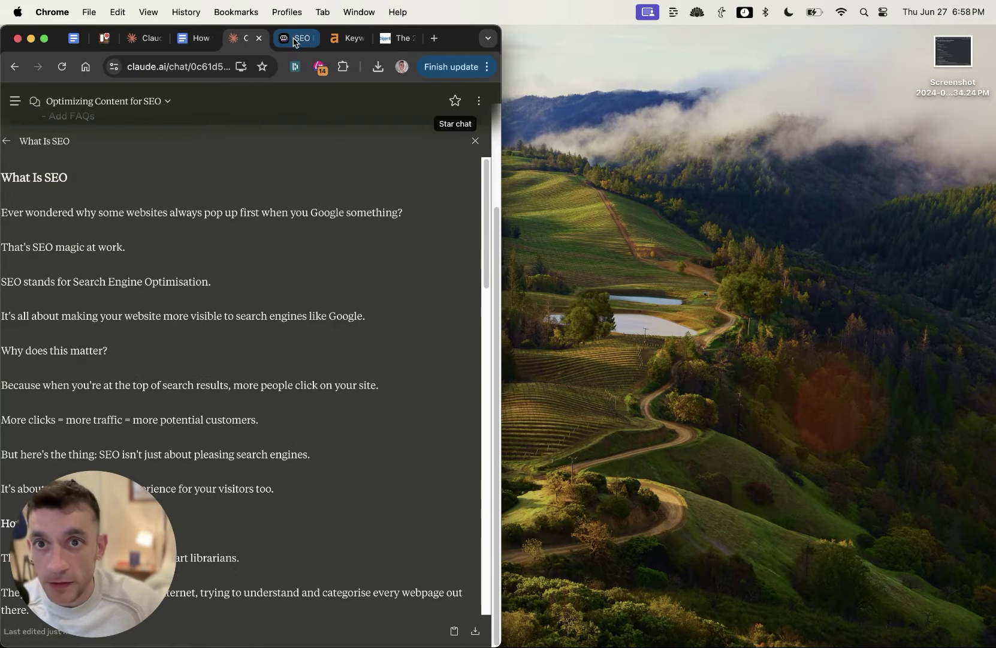
{"action": "left_click_drag", "start_coordinate": [295, 42], "coordinate": [875, 42]}
{"action": "left_click", "coordinate": [271, 38]}
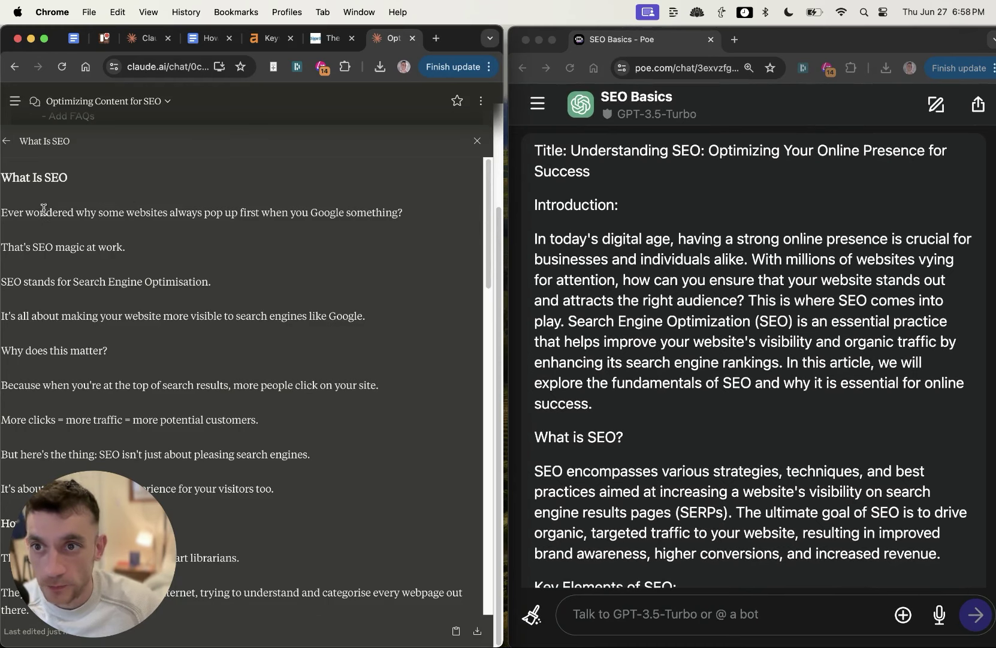
Scroll through Claude's What Is SEO article to review it
{"action": "scroll", "coordinate": [215, 354], "scroll_direction": "down", "scroll_amount": 2}
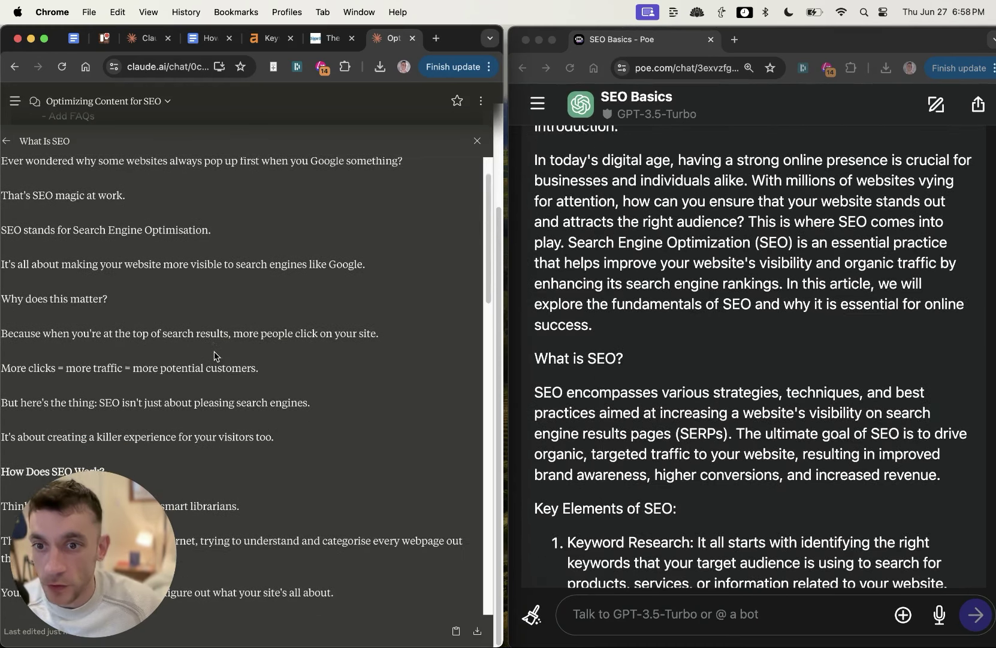
{"action": "scroll", "coordinate": [214, 354], "scroll_direction": "down", "scroll_amount": 5}
{"action": "scroll", "coordinate": [215, 355], "scroll_direction": "up", "scroll_amount": 2}
{"action": "left_click_drag", "start_coordinate": [92, 199], "coordinate": [275, 293]}
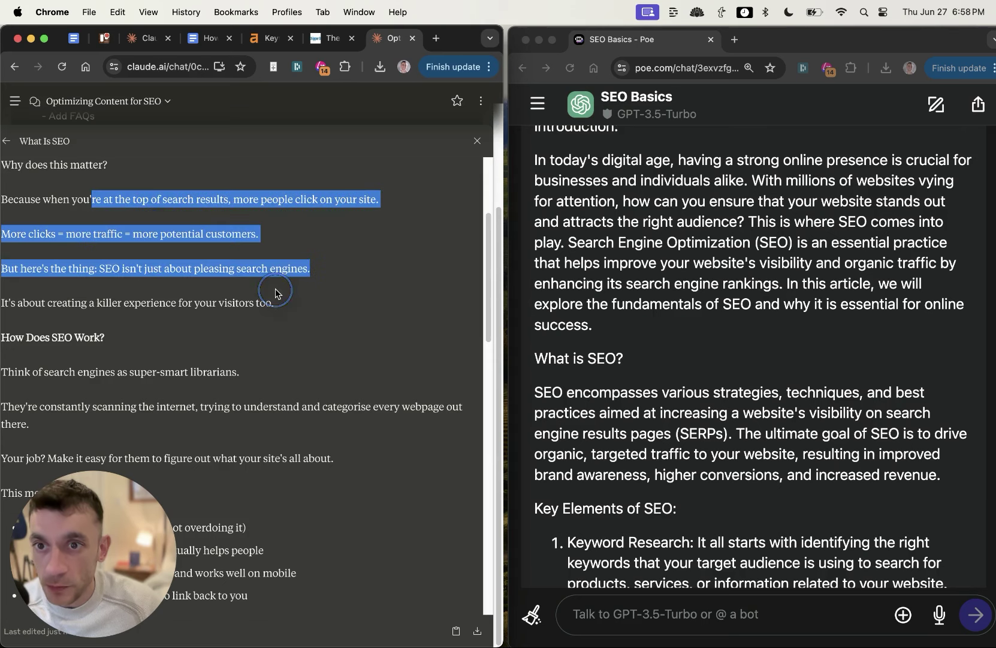
{"action": "left_click", "coordinate": [275, 292]}
{"action": "scroll", "coordinate": [274, 298], "scroll_direction": "down", "scroll_amount": 5}
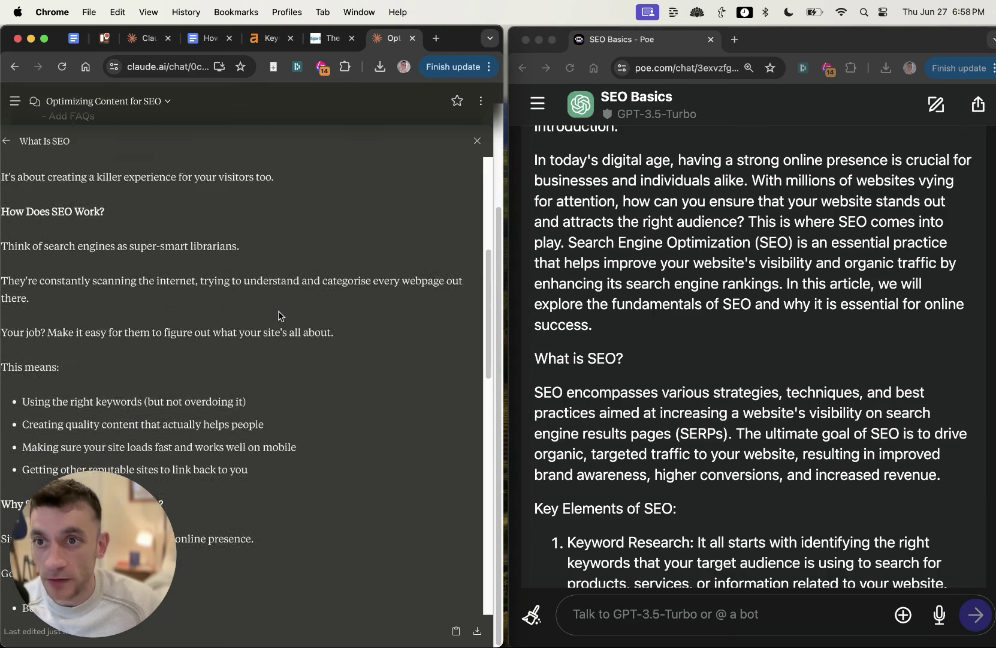
{"action": "scroll", "coordinate": [279, 313], "scroll_direction": "up", "scroll_amount": 10}
{"action": "scroll", "coordinate": [621, 249], "scroll_direction": "up", "scroll_amount": 1}
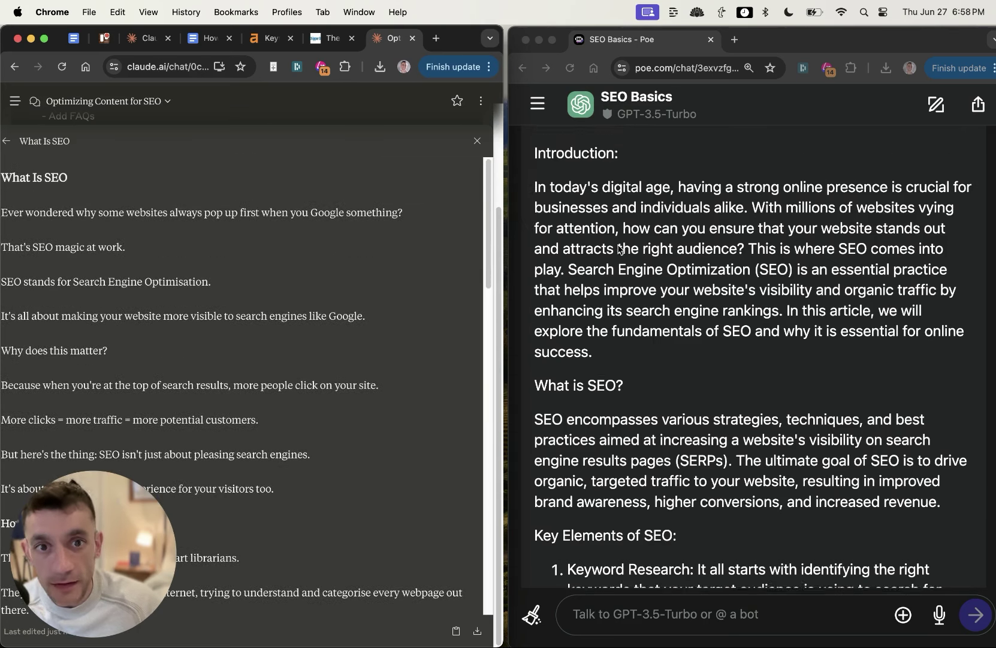
{"action": "scroll", "coordinate": [621, 249], "scroll_direction": "up", "scroll_amount": 2}
Compare Poe's introduction paragraph with the opening lines of Claude's article
{"action": "left_click", "coordinate": [531, 228]}
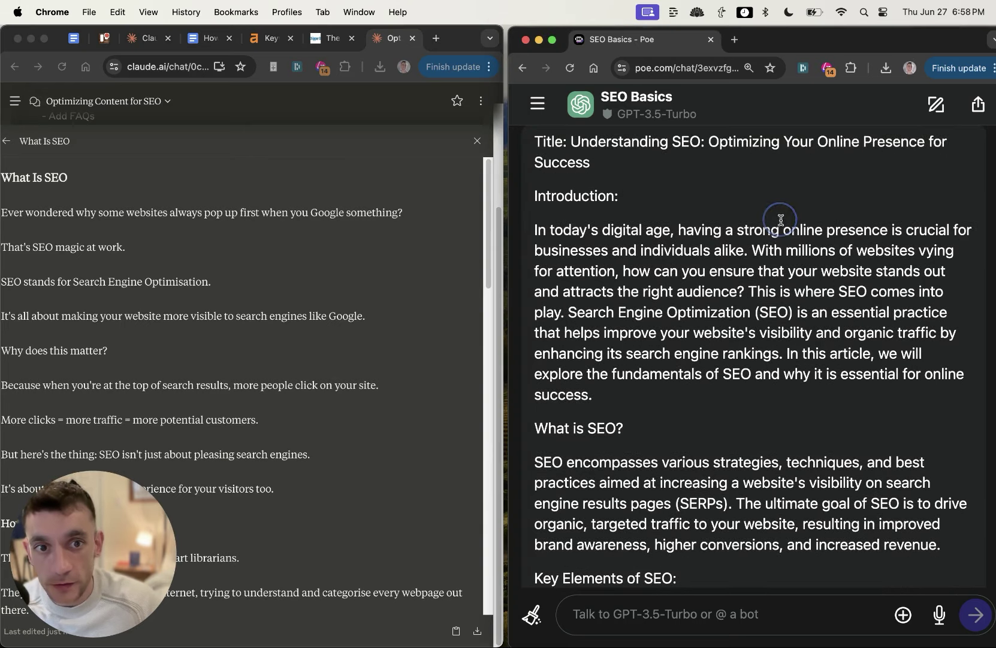
{"action": "left_click_drag", "start_coordinate": [531, 228], "coordinate": [696, 391]}
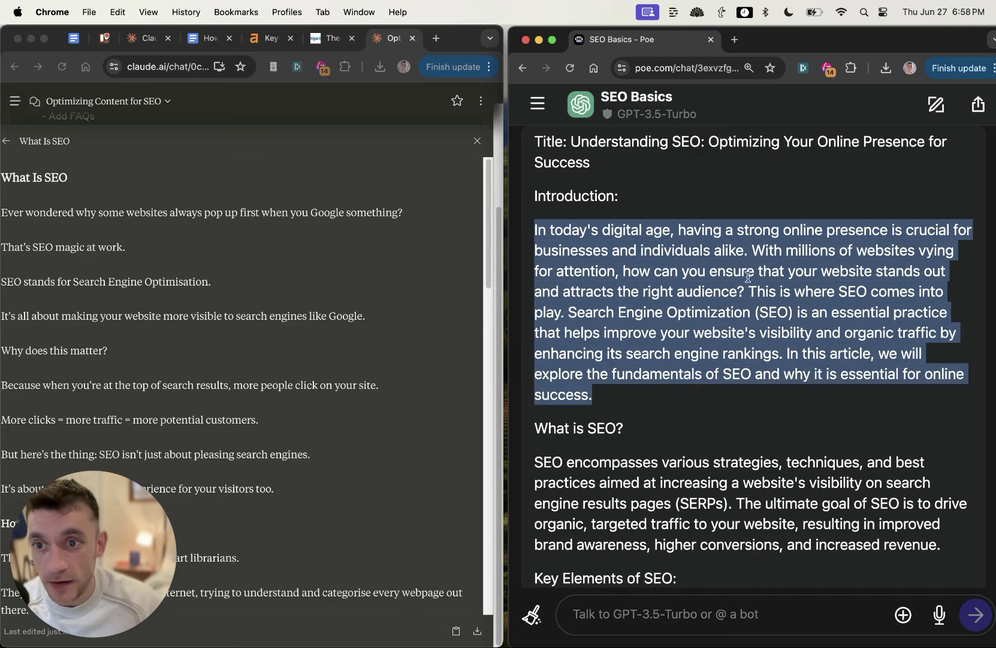
{"action": "left_click", "coordinate": [7, 189]}
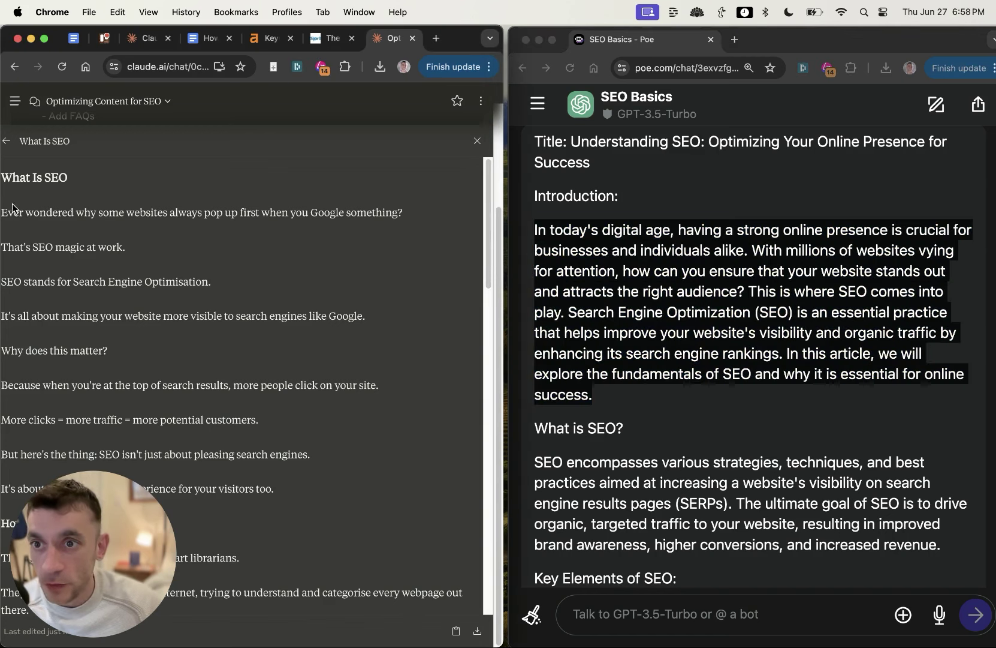
{"action": "left_click_drag", "start_coordinate": [3, 211], "coordinate": [287, 256]}
{"action": "left_click", "coordinate": [126, 255]}
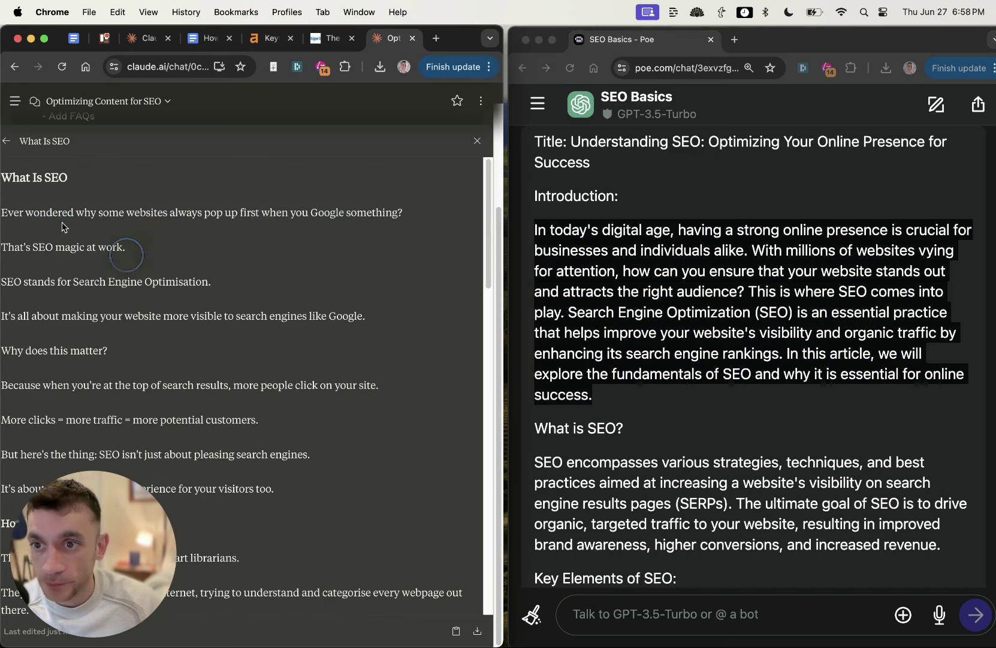
{"action": "left_click_drag", "start_coordinate": [9, 211], "coordinate": [127, 249]}
{"action": "left_click", "coordinate": [129, 251]}
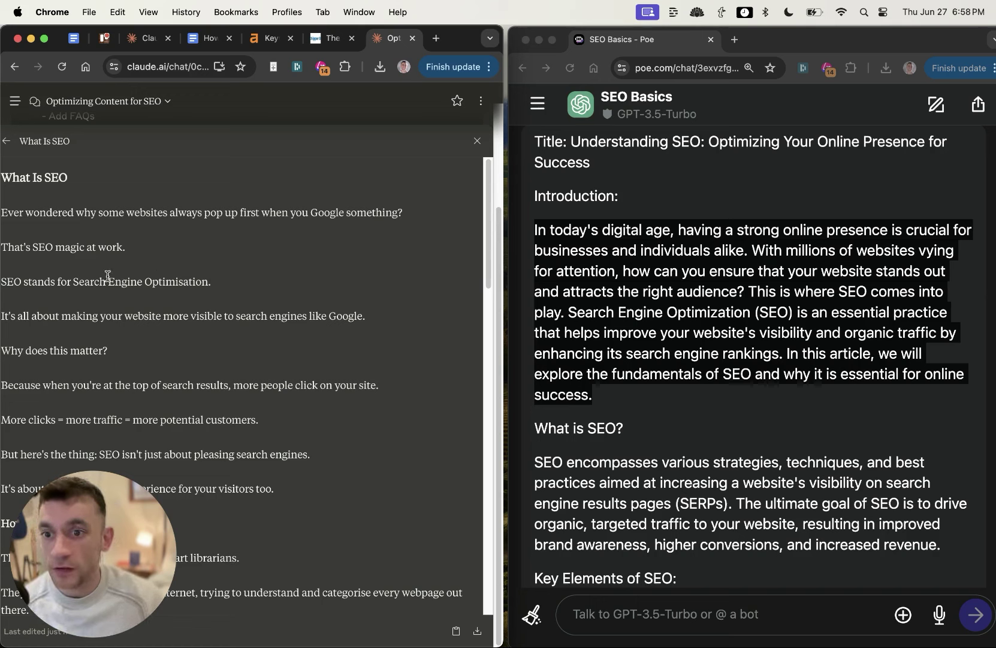
Highlight Claude's 'More clicks = more traffic' line and scroll further through both articles
{"action": "mouse_move", "coordinate": [134, 497]}
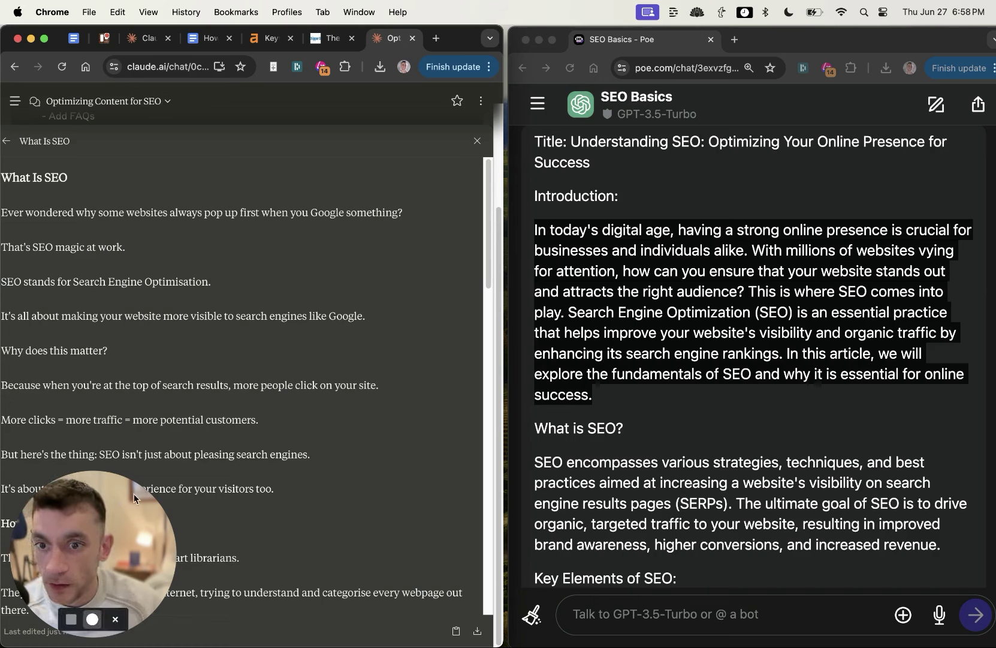
{"action": "left_click", "coordinate": [99, 533]}
{"action": "scroll", "coordinate": [323, 439], "scroll_direction": "down", "scroll_amount": 2}
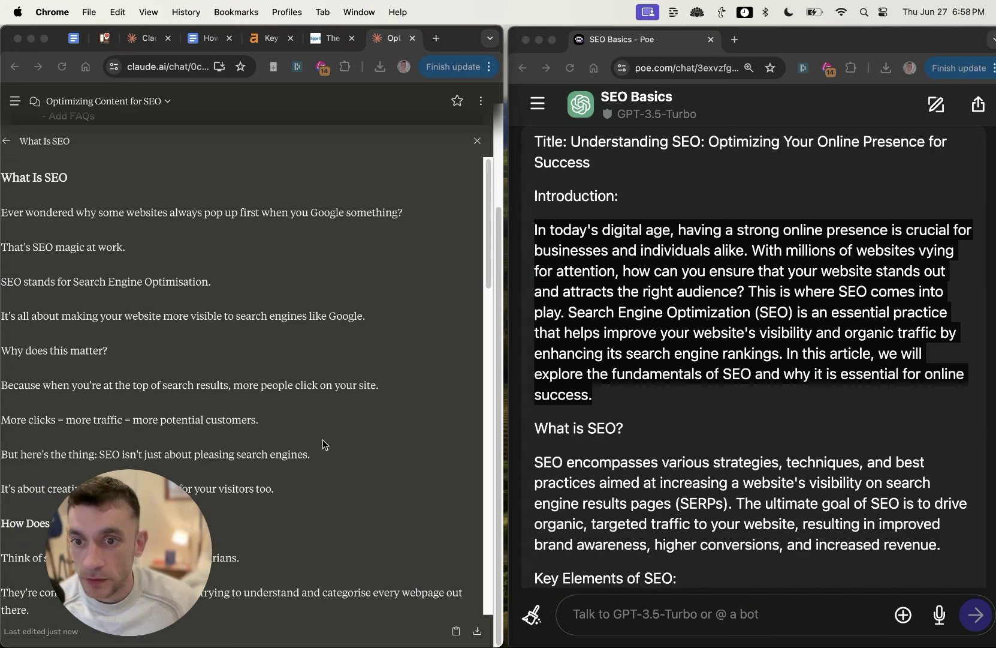
{"action": "triple_click", "coordinate": [161, 383]}
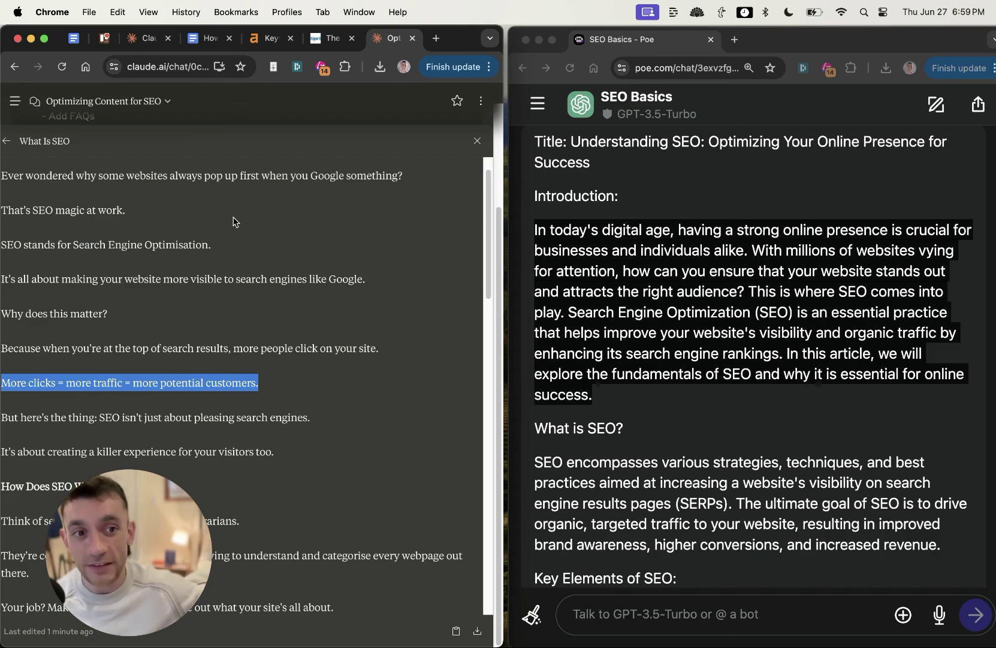
{"action": "scroll", "coordinate": [235, 227], "scroll_direction": "down", "scroll_amount": 3}
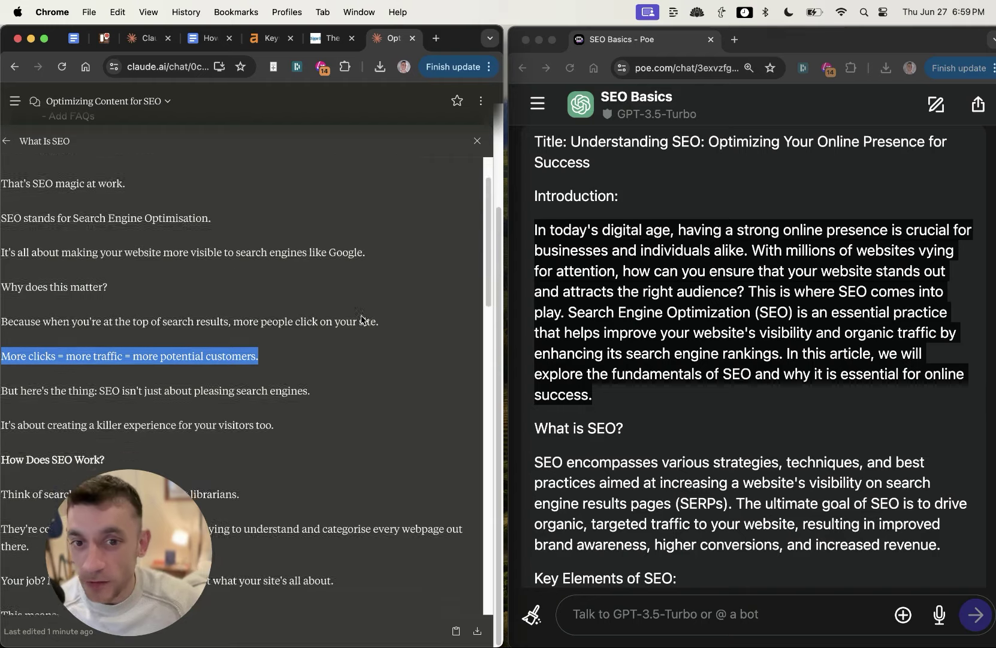
{"action": "scroll", "coordinate": [237, 232], "scroll_direction": "down", "scroll_amount": 10}
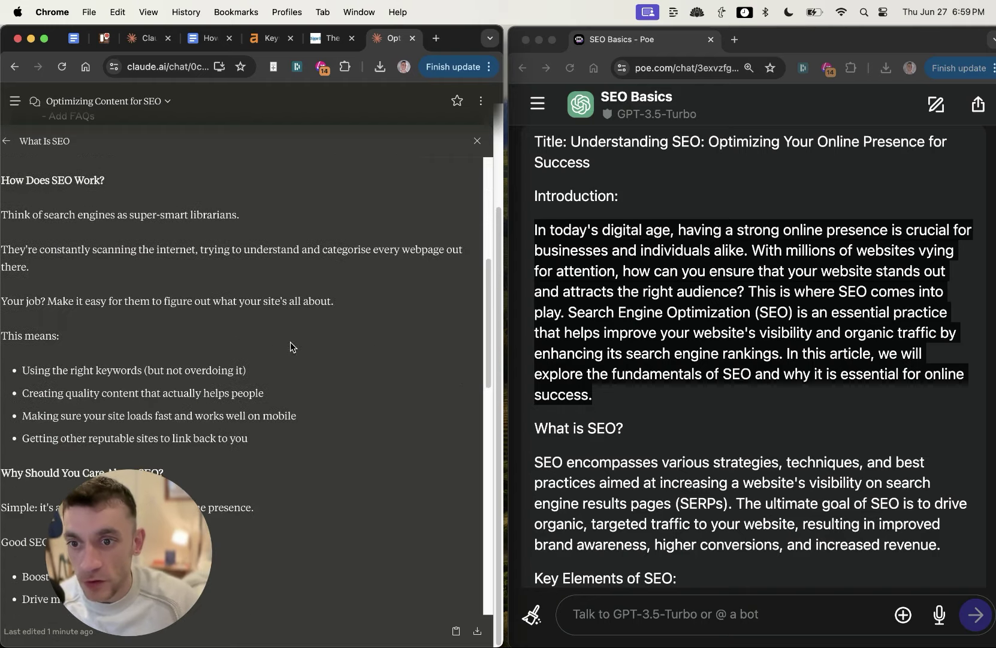
{"action": "scroll", "coordinate": [302, 371], "scroll_direction": "down", "scroll_amount": 5}
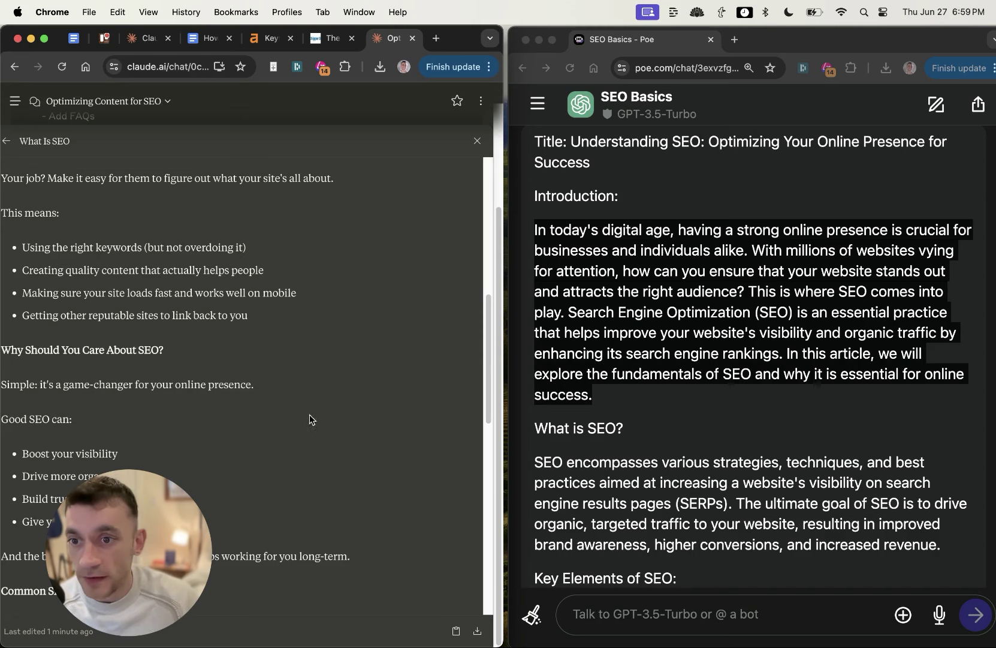
{"action": "left_click", "coordinate": [652, 372]}
{"action": "scroll", "coordinate": [657, 408], "scroll_direction": "down", "scroll_amount": 10}
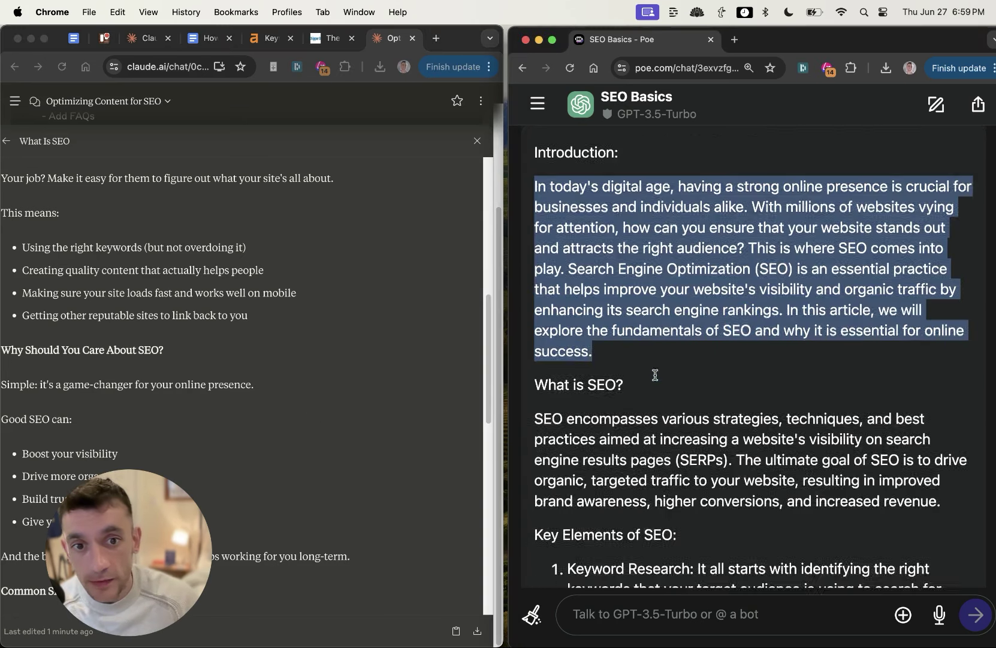
{"action": "left_click", "coordinate": [332, 279]}
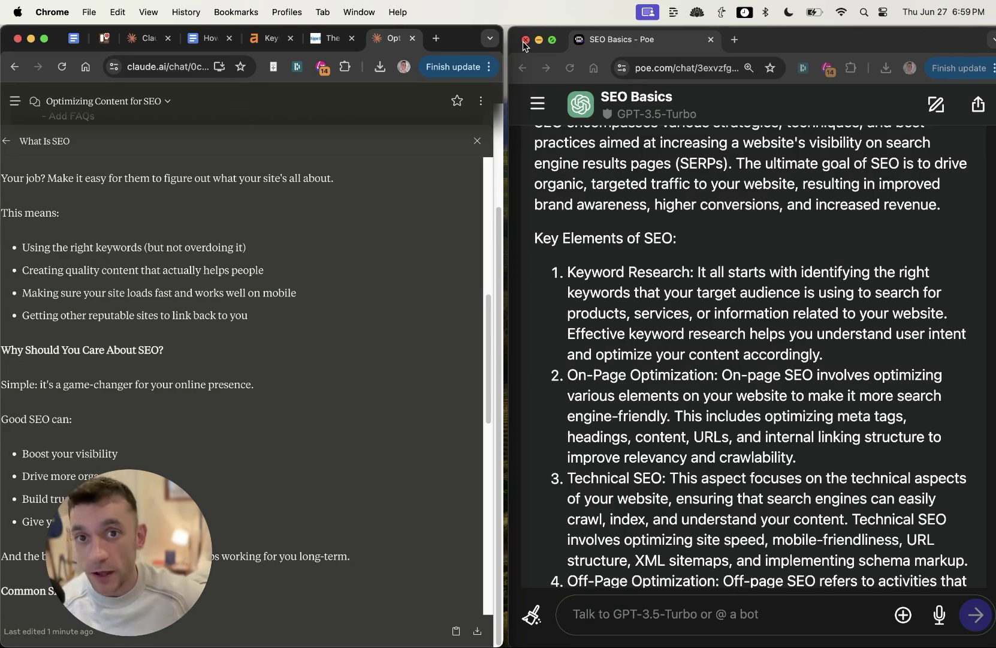
Merge the Poe tab back, maximise the browser, and highlight the whole content-writing prompt
{"action": "left_click_drag", "start_coordinate": [681, 44], "coordinate": [400, 40]}
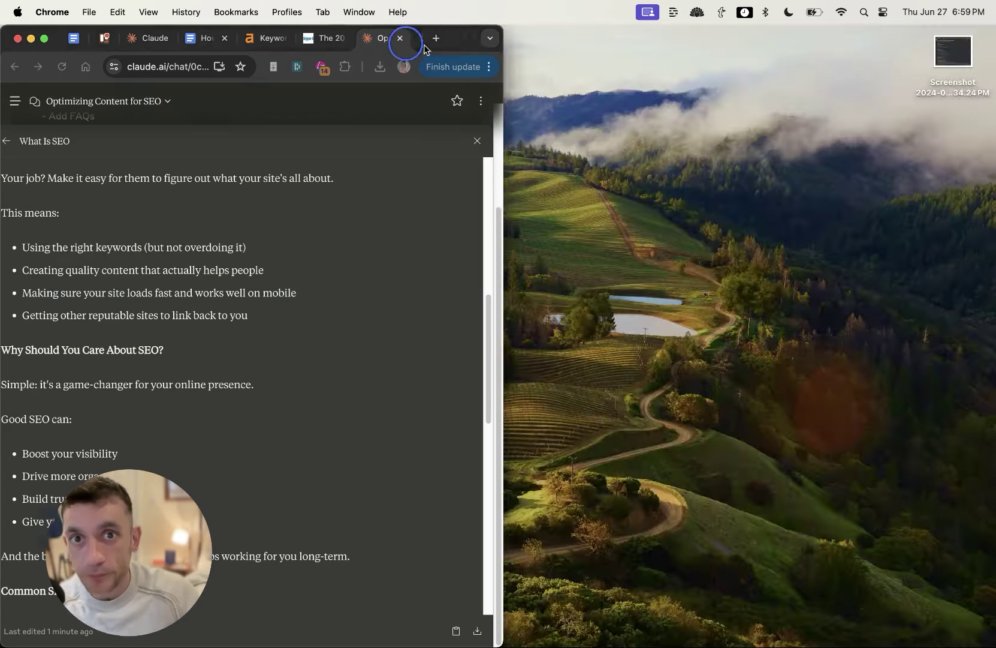
{"action": "key", "text": "ctrl+alt+Return"}
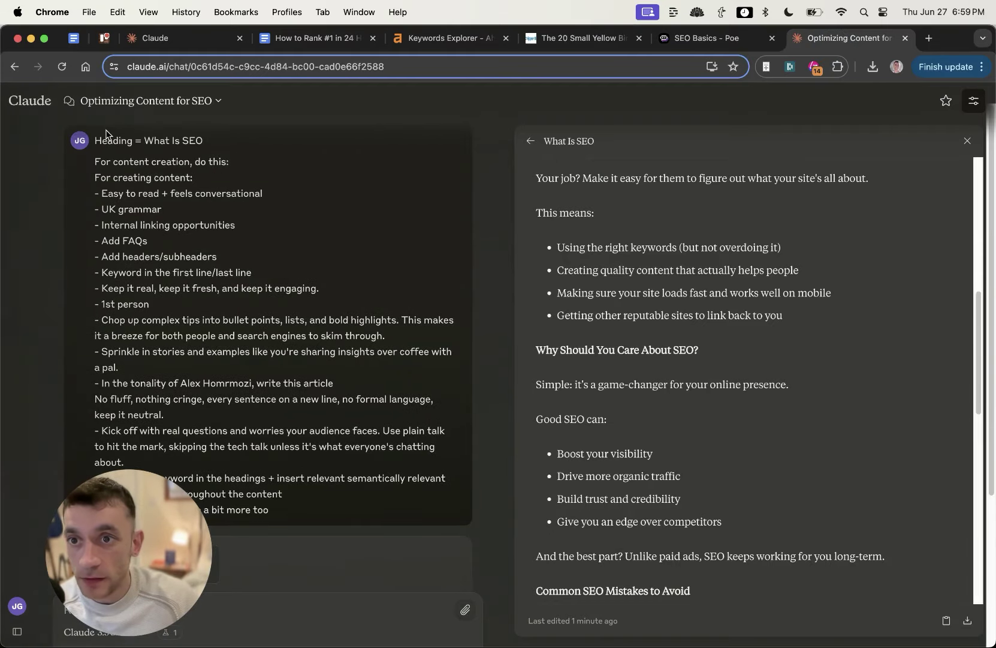
{"action": "left_click_drag", "start_coordinate": [269, 509], "coordinate": [299, 39]}
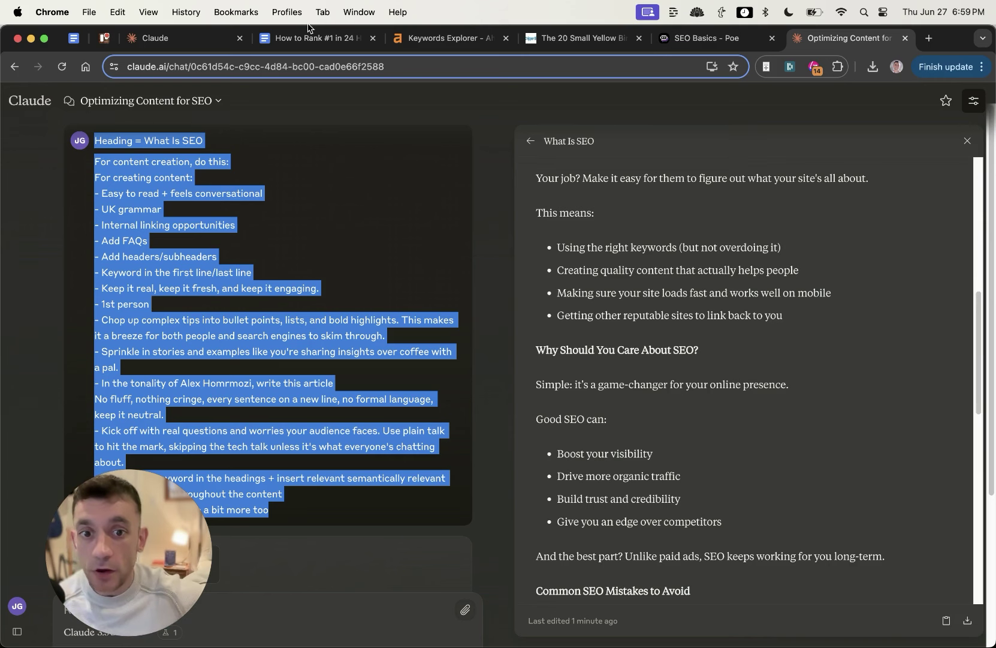
{"action": "scroll", "coordinate": [581, 372], "scroll_direction": "down", "scroll_amount": 2}
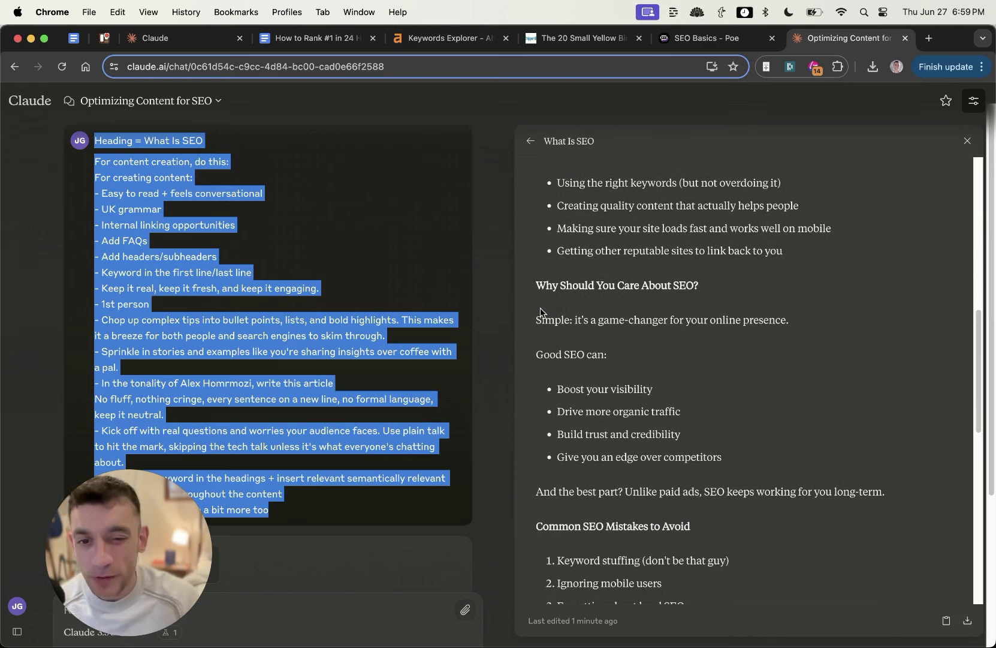
{"action": "left_click", "coordinate": [547, 351]}
Highlight the article's sections down through the Quick SEO Tips list
{"action": "left_click_drag", "start_coordinate": [538, 353], "coordinate": [722, 456]}
{"action": "scroll", "coordinate": [750, 441], "scroll_direction": "down", "scroll_amount": 3}
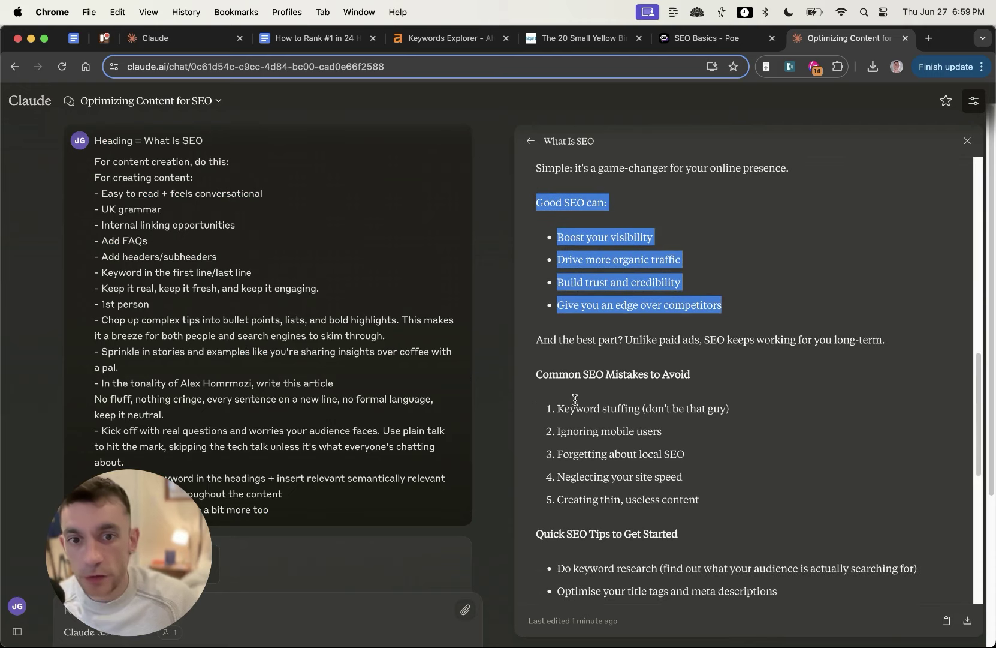
{"action": "left_click_drag", "start_coordinate": [525, 383], "coordinate": [699, 501]}
{"action": "scroll", "coordinate": [699, 500], "scroll_direction": "down", "scroll_amount": 3}
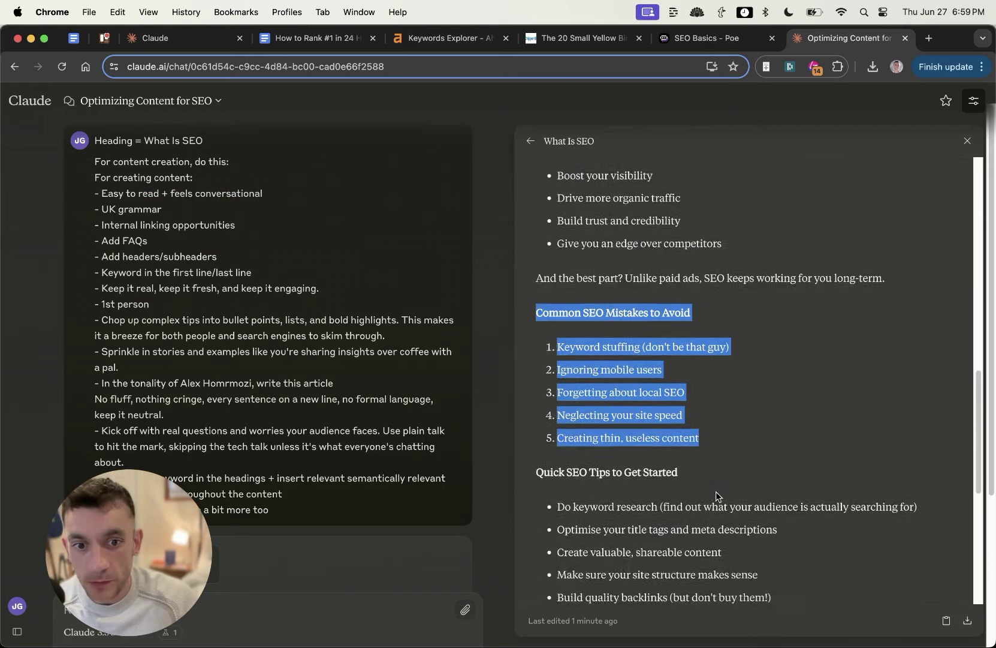
{"action": "scroll", "coordinate": [562, 414], "scroll_direction": "down", "scroll_amount": 2}
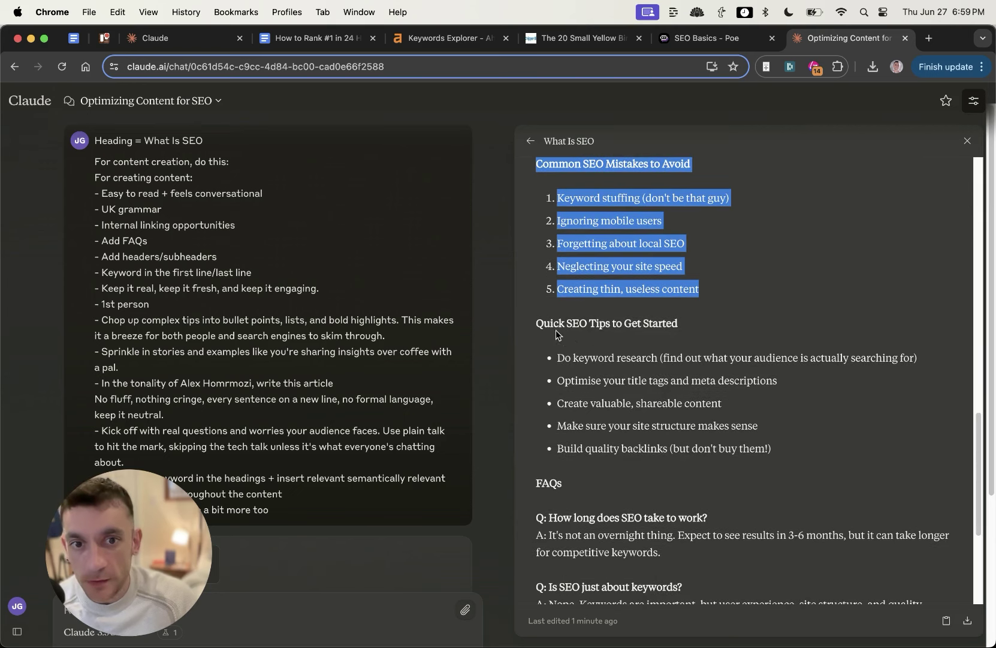
{"action": "left_click_drag", "start_coordinate": [535, 322], "coordinate": [816, 463]}
{"action": "scroll", "coordinate": [780, 419], "scroll_direction": "up", "scroll_amount": 15}
{"action": "left_click", "coordinate": [708, 322]}
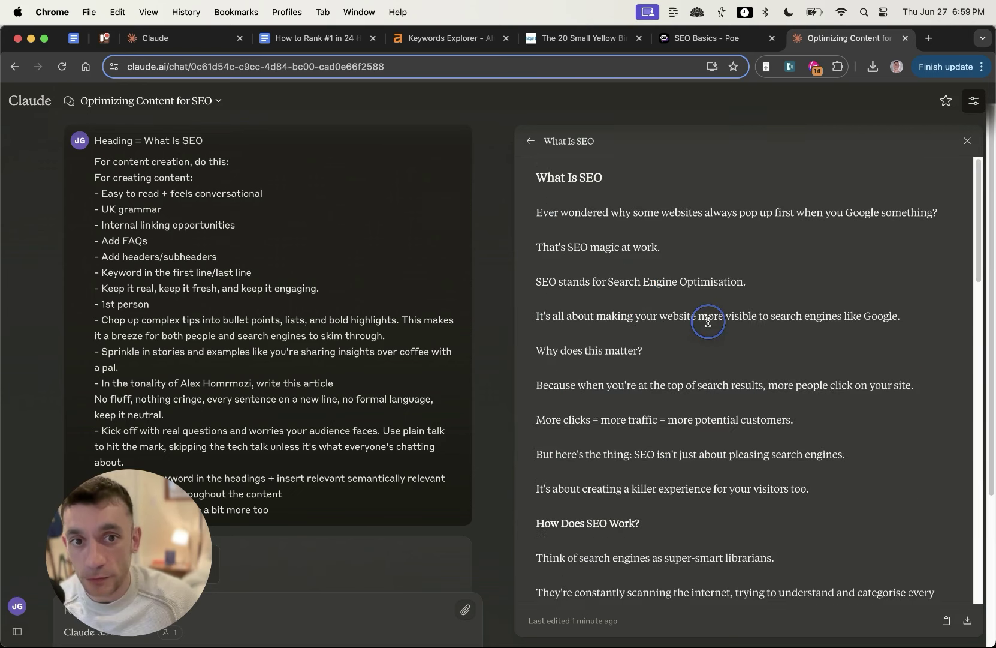
{"action": "left_click", "coordinate": [734, 498]}
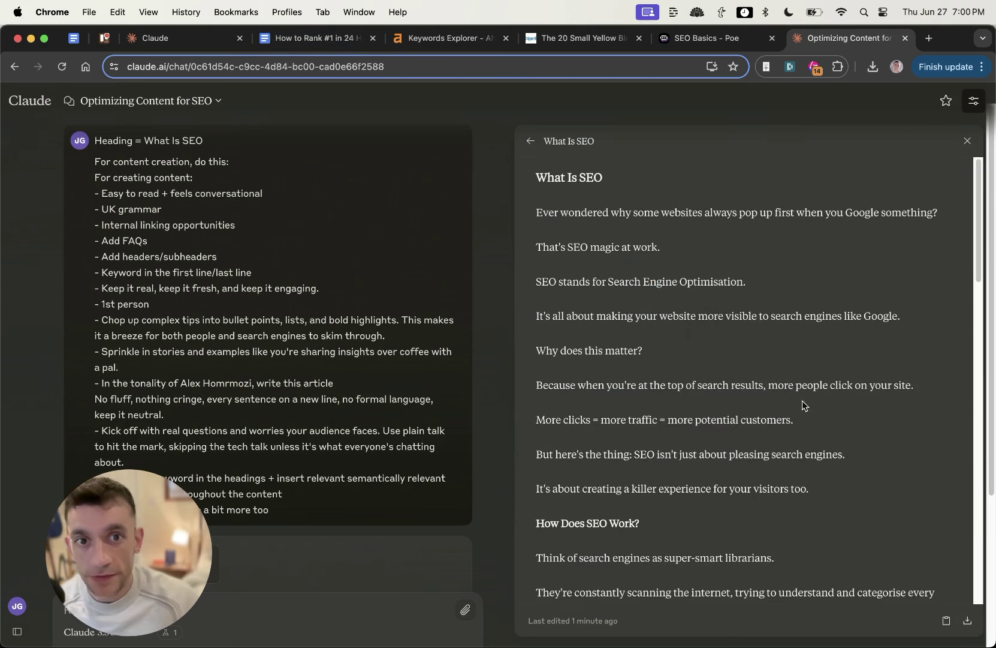
Open the Keywords + Content Claude project in a new tab from the prompts doc link
{"action": "left_click", "coordinate": [318, 38]}
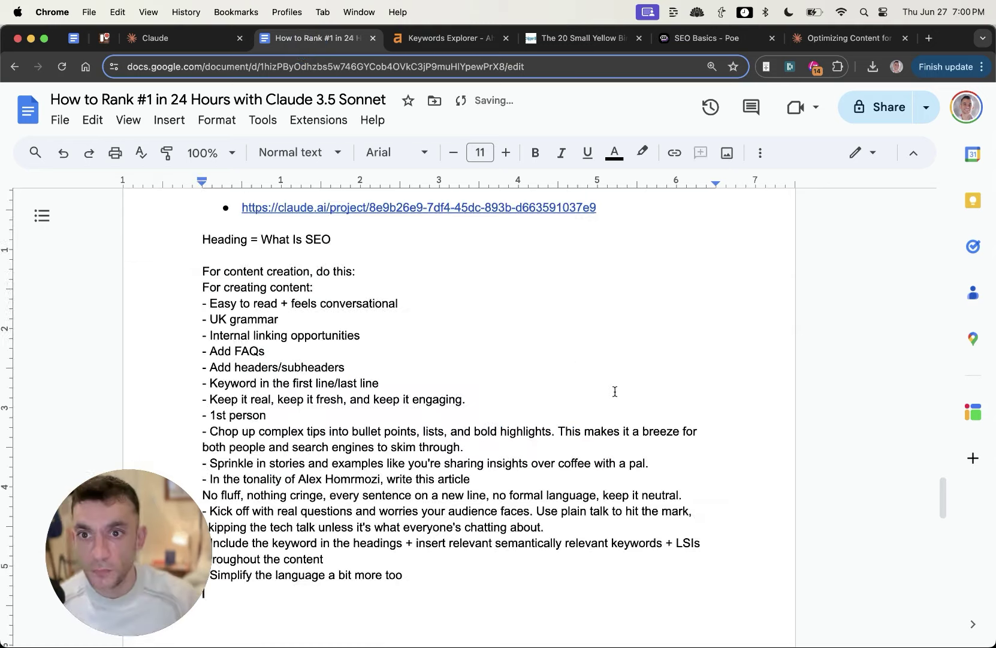
{"action": "left_click", "coordinate": [375, 210]}
{"action": "left_click", "coordinate": [354, 234]}
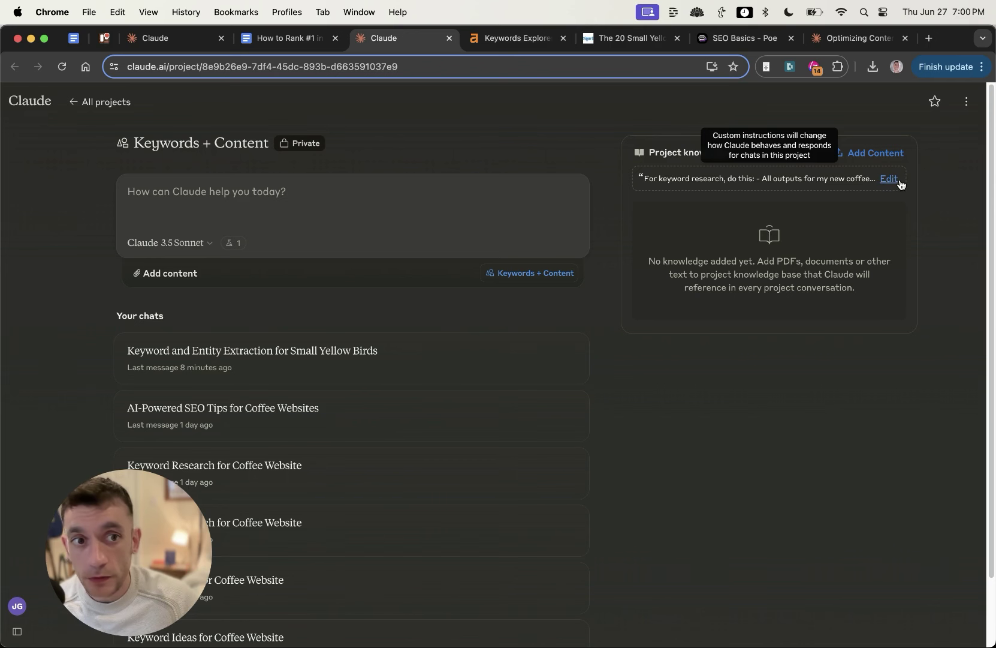
Look over the project's custom instructions and cancel without changes, back to the doc
{"action": "left_click", "coordinate": [889, 178]}
{"action": "scroll", "coordinate": [522, 346], "scroll_direction": "down", "scroll_amount": 5}
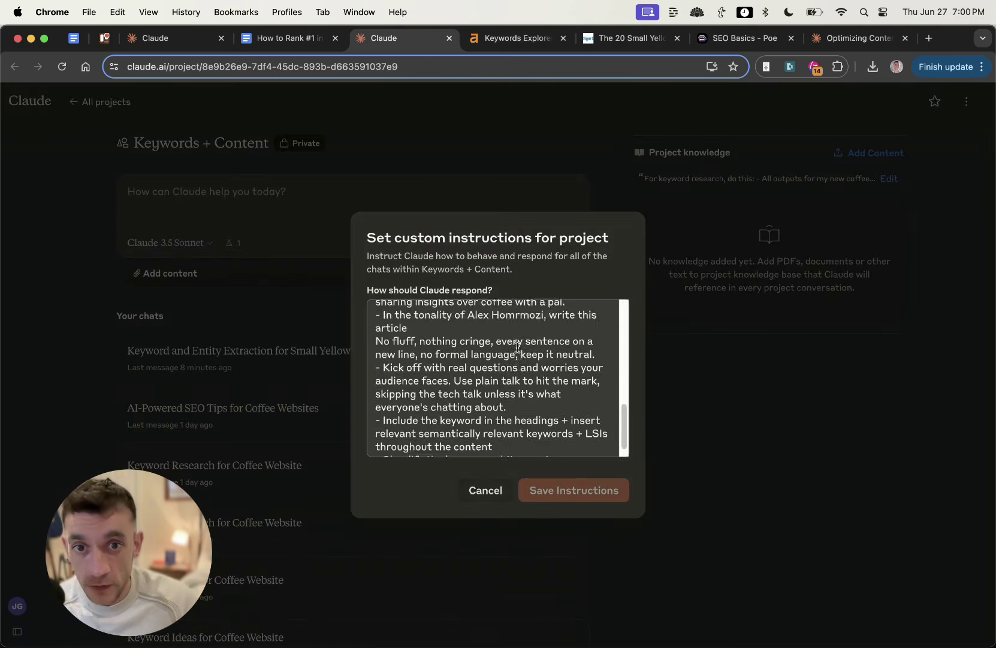
{"action": "scroll", "coordinate": [479, 348], "scroll_direction": "up", "scroll_amount": 5}
{"action": "left_click_drag", "start_coordinate": [376, 309], "coordinate": [520, 407]}
{"action": "left_click", "coordinate": [517, 379]}
{"action": "key", "text": "super+shift+Up"}
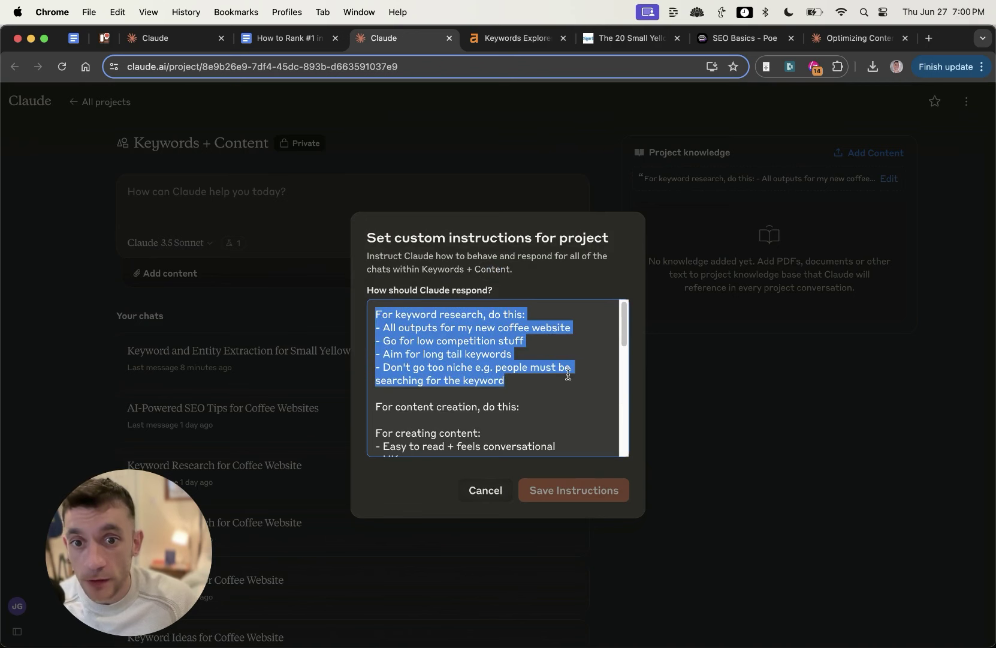
{"action": "left_click", "coordinate": [563, 374]}
{"action": "scroll", "coordinate": [560, 374], "scroll_direction": "down", "scroll_amount": 5}
{"action": "scroll", "coordinate": [561, 373], "scroll_direction": "up", "scroll_amount": 5}
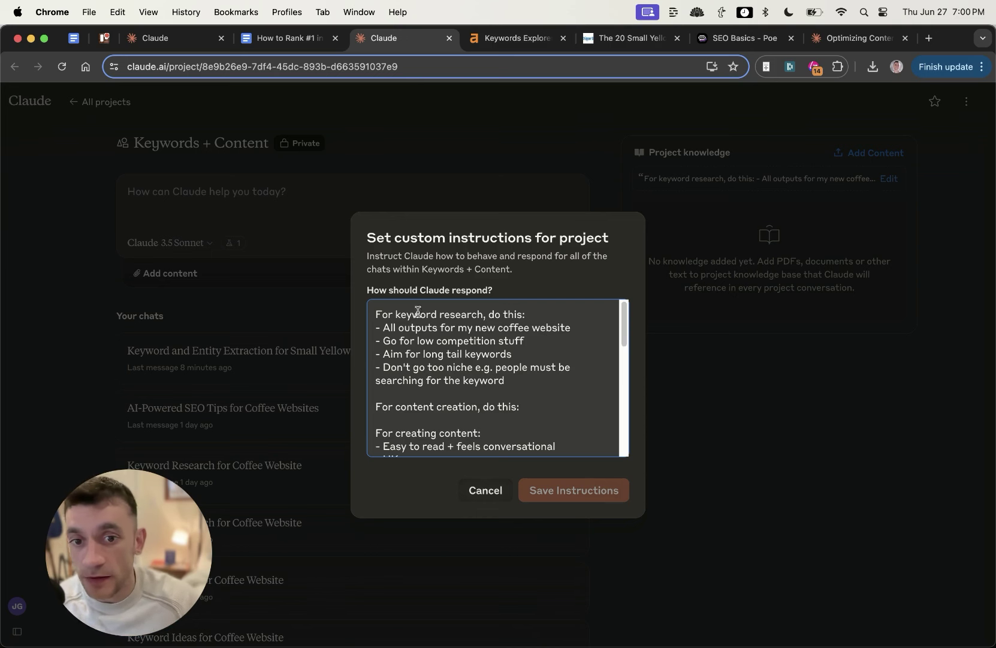
{"action": "left_click", "coordinate": [484, 491]}
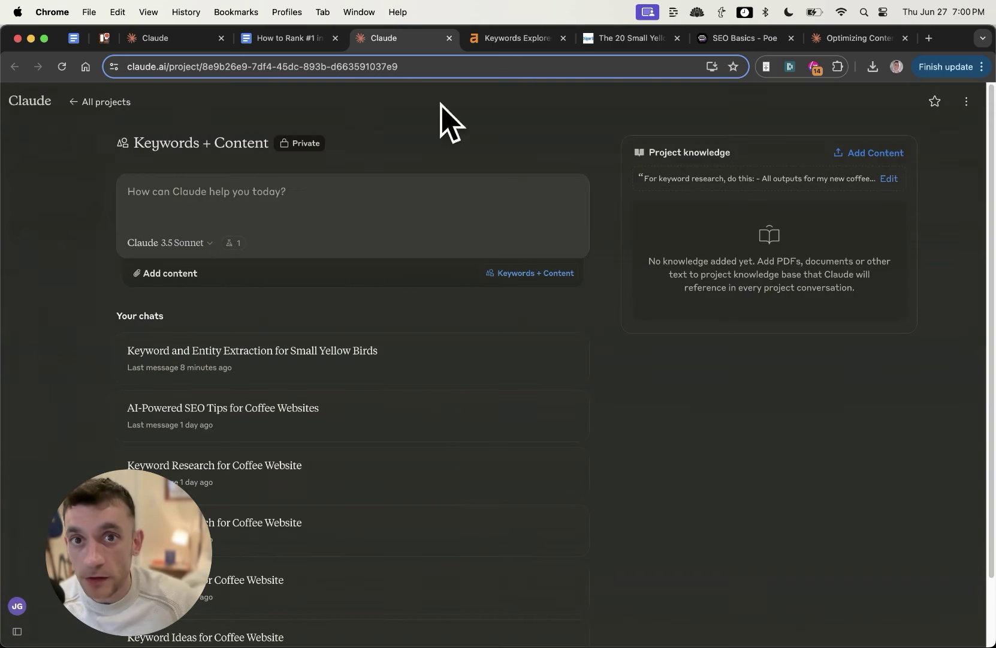
{"action": "left_click", "coordinate": [268, 43]}
{"action": "scroll", "coordinate": [327, 258], "scroll_direction": "up", "scroll_amount": 15}
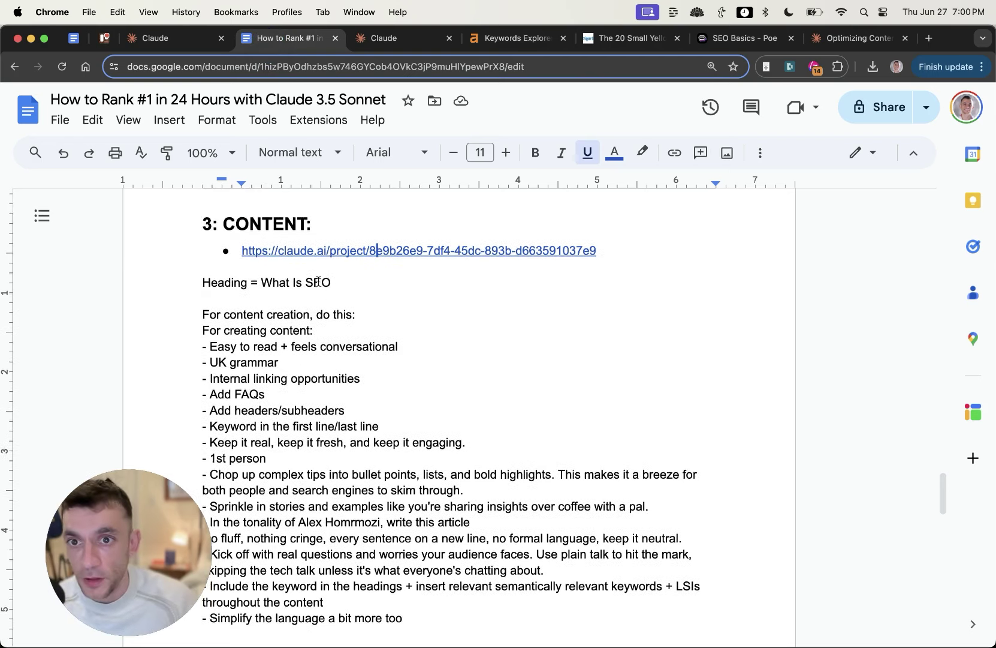
{"action": "left_click_drag", "start_coordinate": [158, 294], "coordinate": [666, 461]}
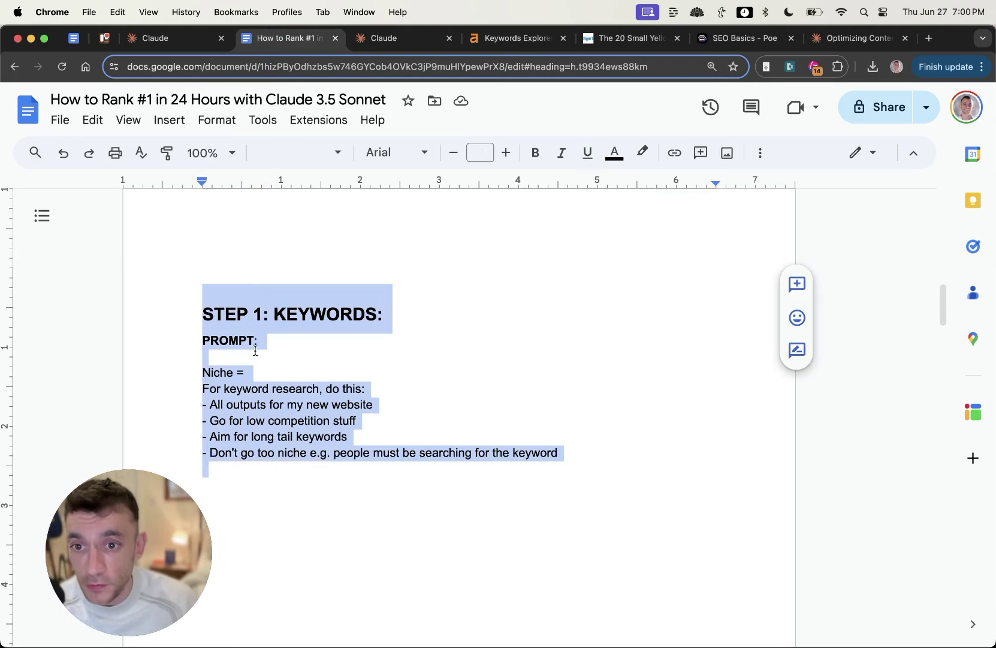
{"action": "scroll", "coordinate": [309, 466], "scroll_direction": "down", "scroll_amount": 10}
{"action": "scroll", "coordinate": [351, 479], "scroll_direction": "up", "scroll_amount": 10}
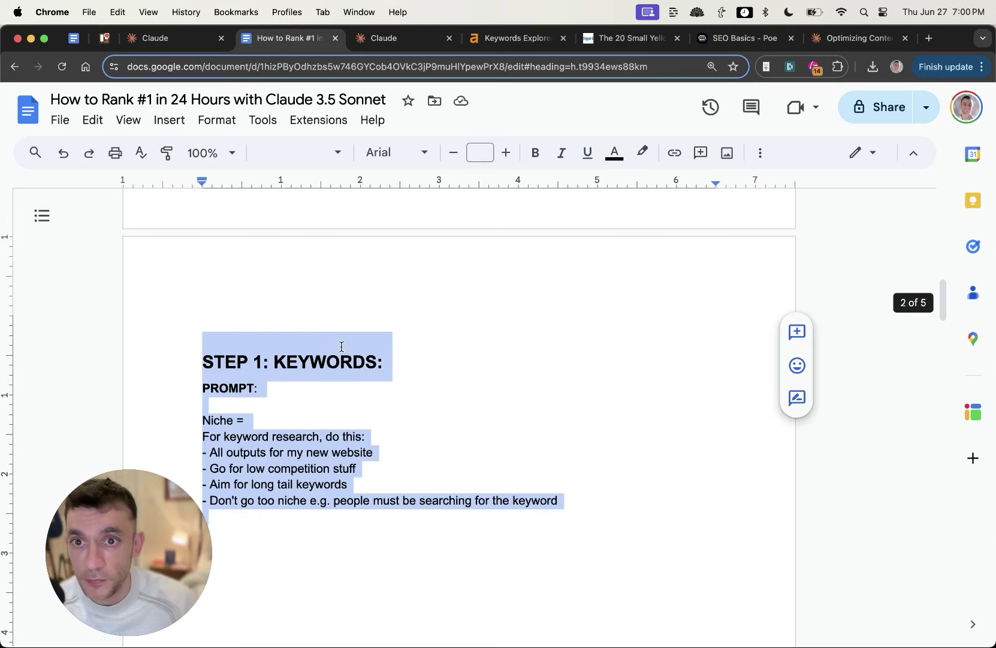
{"action": "left_click", "coordinate": [358, 483]}
{"action": "scroll", "coordinate": [358, 480], "scroll_direction": "down", "scroll_amount": 1}
{"action": "left_click_drag", "start_coordinate": [129, 336], "coordinate": [161, 327]}
{"action": "left_click", "coordinate": [599, 468]}
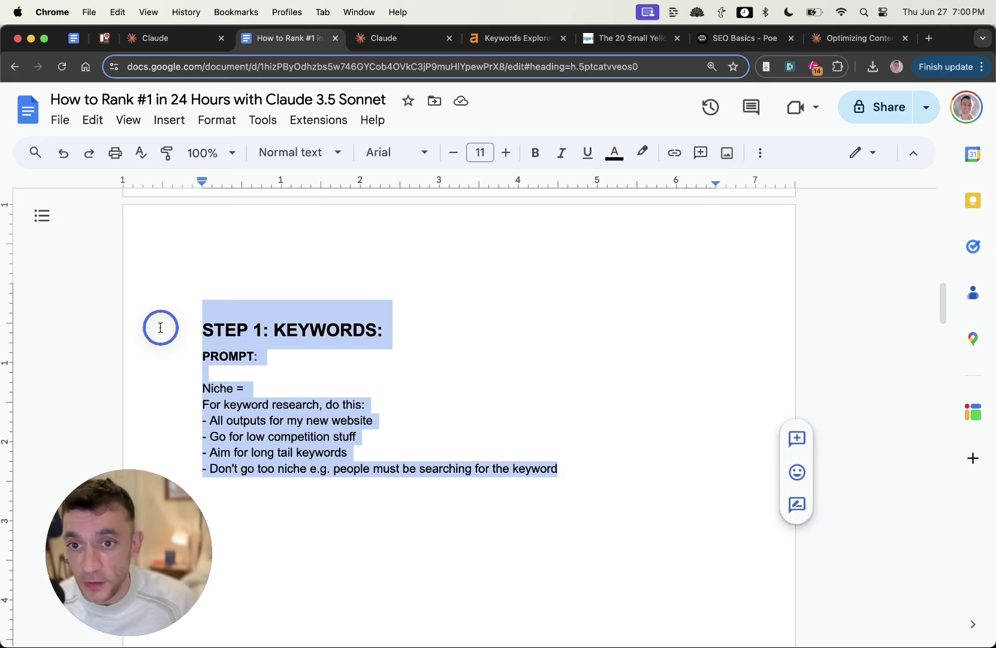
{"action": "left_click", "coordinate": [324, 330]}
{"action": "scroll", "coordinate": [329, 412], "scroll_direction": "down", "scroll_amount": 10}
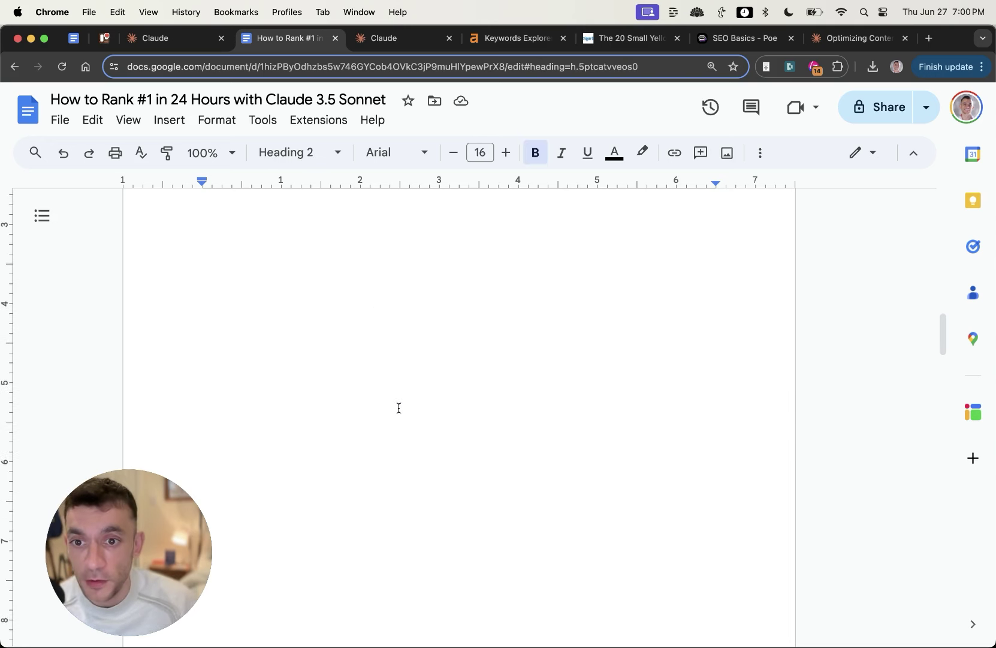
{"action": "scroll", "coordinate": [406, 410], "scroll_direction": "down", "scroll_amount": 3}
{"action": "left_click_drag", "start_coordinate": [160, 254], "coordinate": [588, 471]}
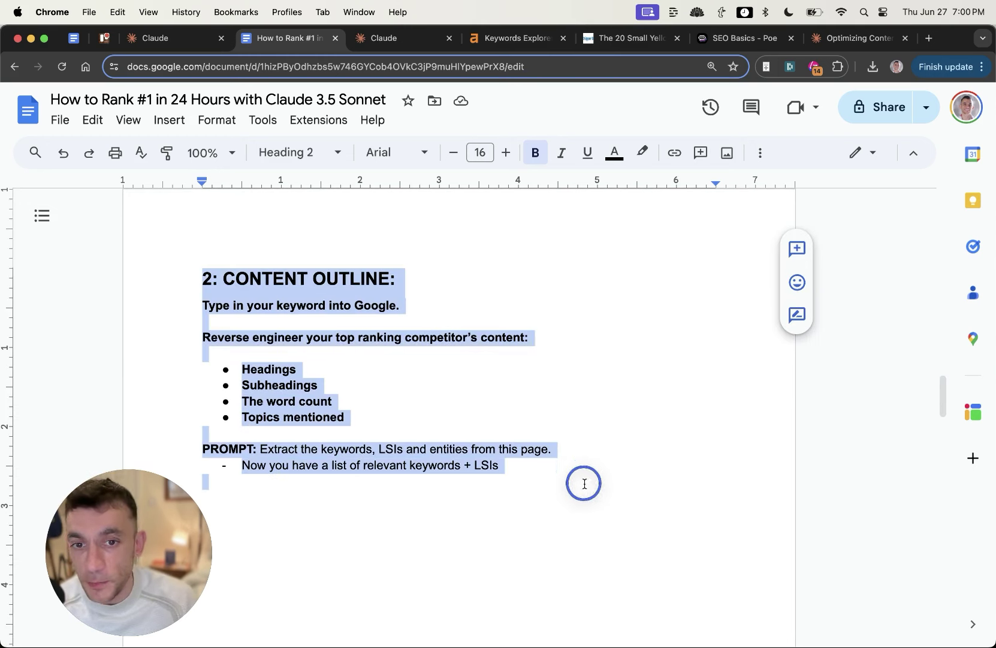
{"action": "left_click_drag", "start_coordinate": [585, 471], "coordinate": [546, 470]}
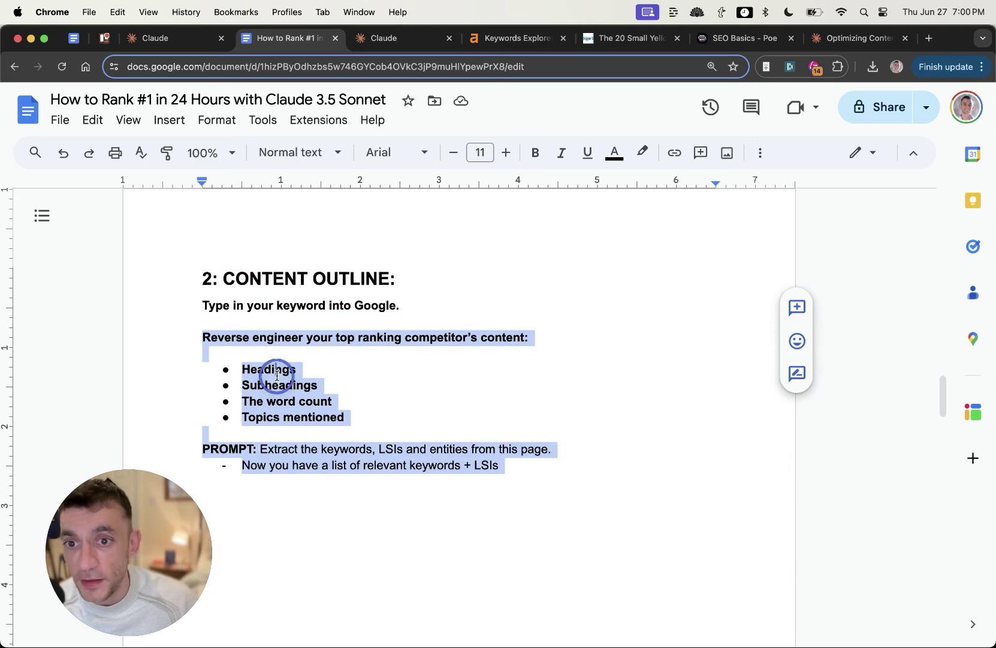
{"action": "left_click_drag", "start_coordinate": [144, 322], "coordinate": [534, 466]}
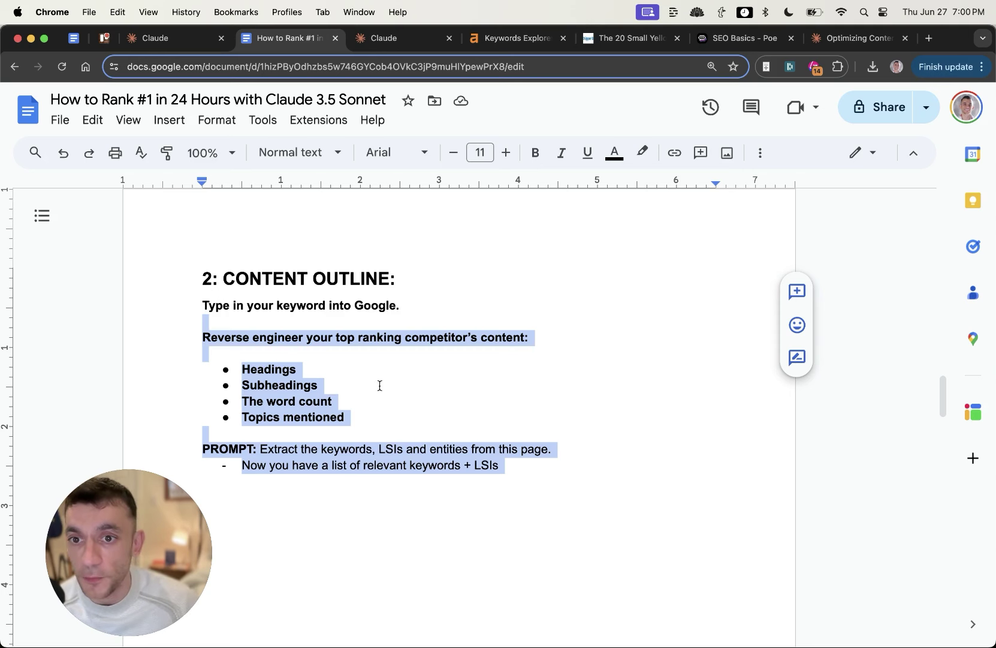
{"action": "scroll", "coordinate": [392, 383], "scroll_direction": "down", "scroll_amount": 10}
{"action": "left_click_drag", "start_coordinate": [199, 259], "coordinate": [627, 299]}
{"action": "left_click", "coordinate": [627, 300]}
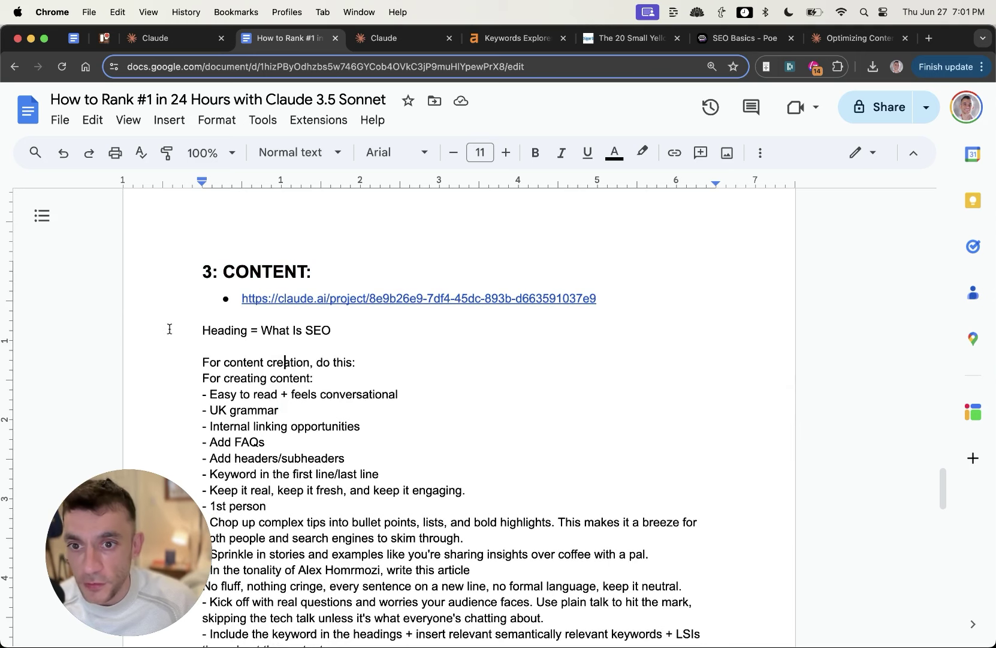
{"action": "left_click_drag", "start_coordinate": [166, 327], "coordinate": [622, 519]}
{"action": "left_click", "coordinate": [414, 402]}
{"action": "left_click_drag", "start_coordinate": [411, 332], "coordinate": [252, 328]}
{"action": "left_click", "coordinate": [397, 396]}
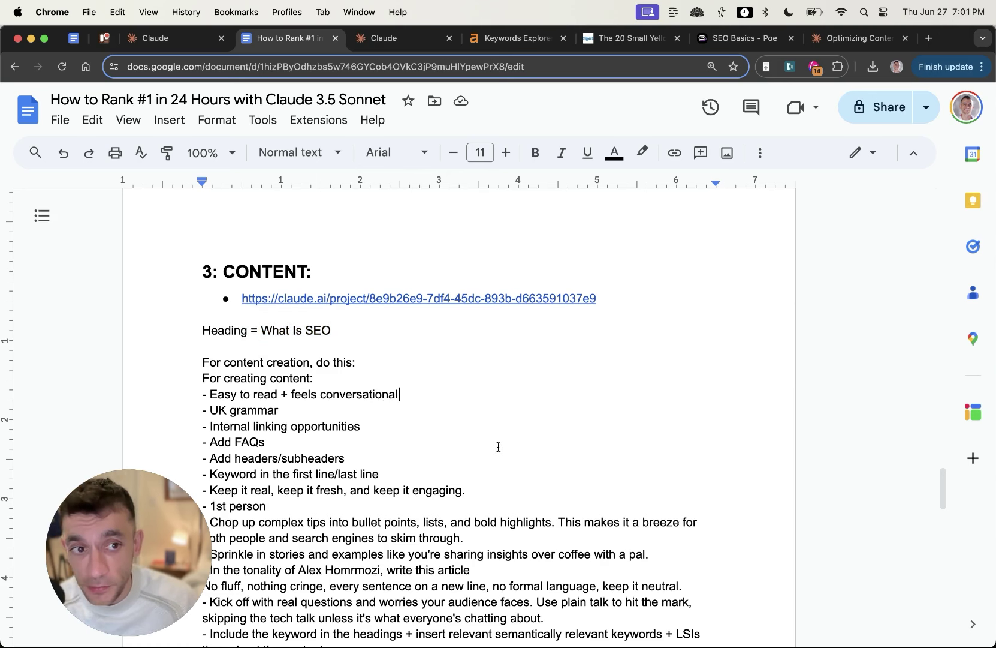
{"action": "left_click", "coordinate": [731, 40]}
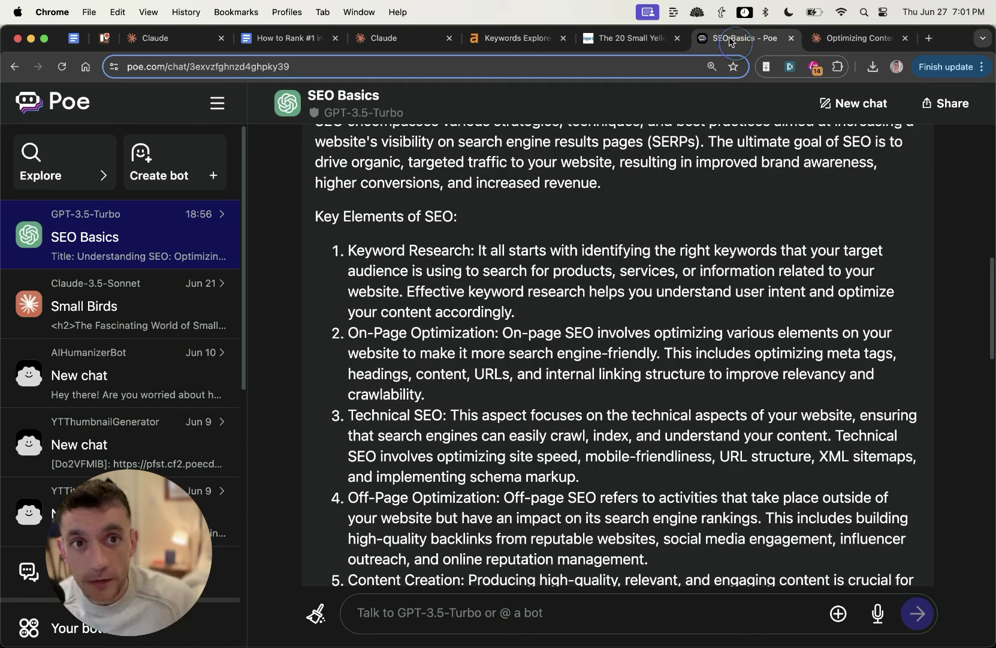
{"action": "scroll", "coordinate": [570, 508], "scroll_direction": "up", "scroll_amount": 10}
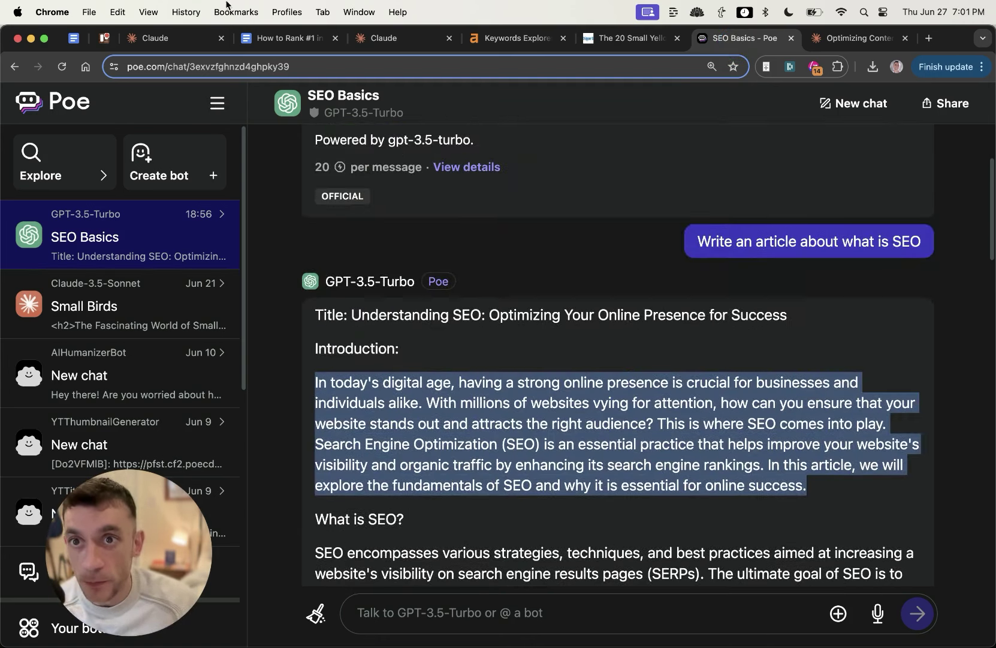
{"action": "left_click", "coordinate": [293, 40]}
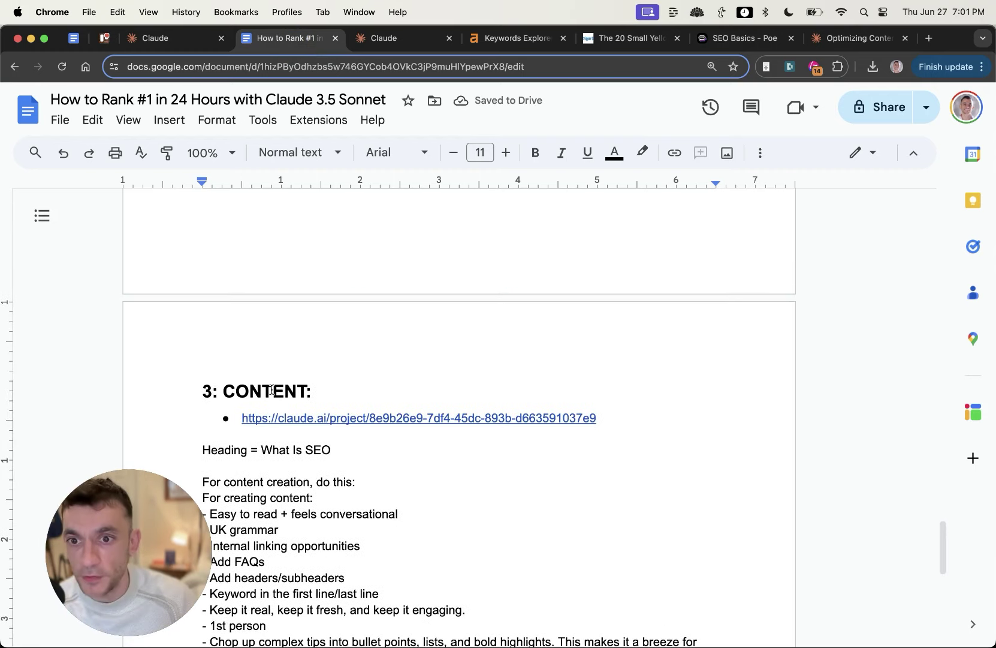
{"action": "left_click", "coordinate": [216, 393]}
{"action": "left_click", "coordinate": [438, 511]}
{"action": "scroll", "coordinate": [467, 276], "scroll_direction": "up", "scroll_amount": 1}
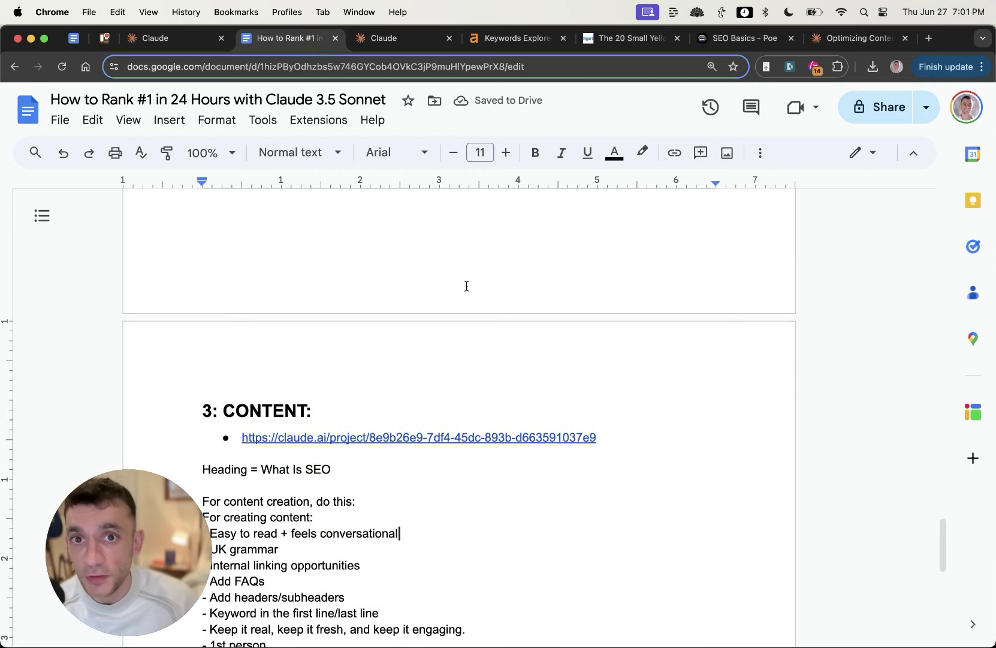
{"action": "scroll", "coordinate": [467, 286], "scroll_direction": "up", "scroll_amount": 15}
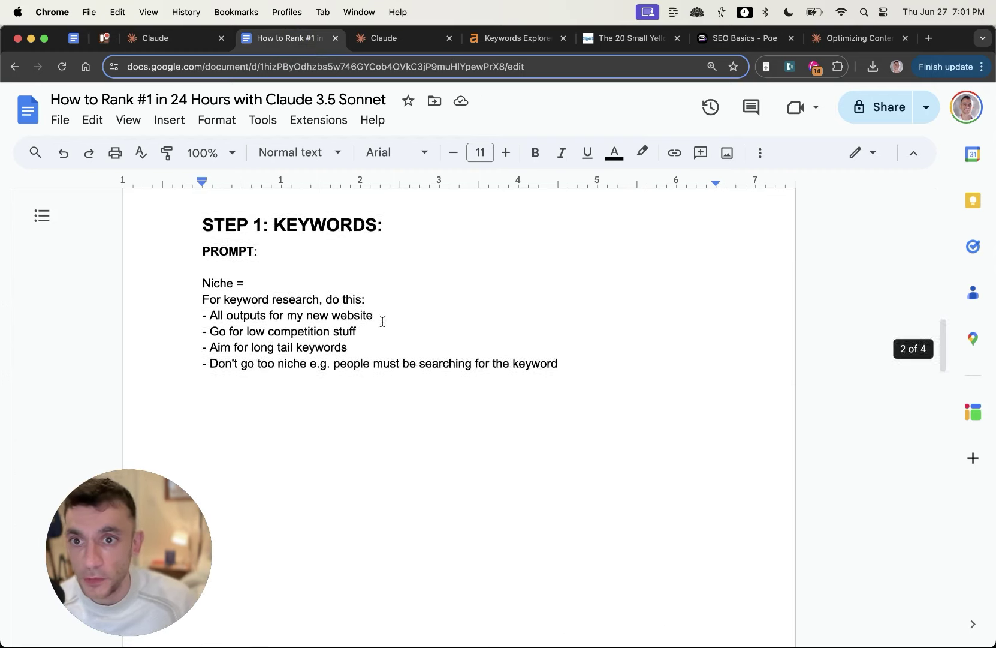
{"action": "left_click_drag", "start_coordinate": [154, 248], "coordinate": [681, 405]}
{"action": "left_click", "coordinate": [417, 362]}
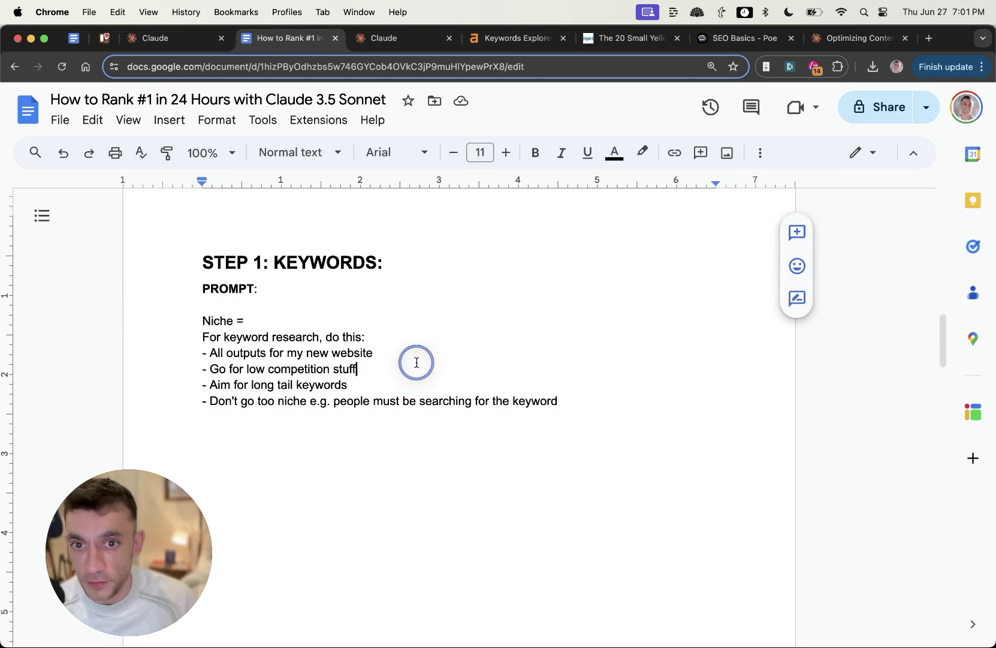
{"action": "scroll", "coordinate": [449, 360], "scroll_direction": "down", "scroll_amount": 1}
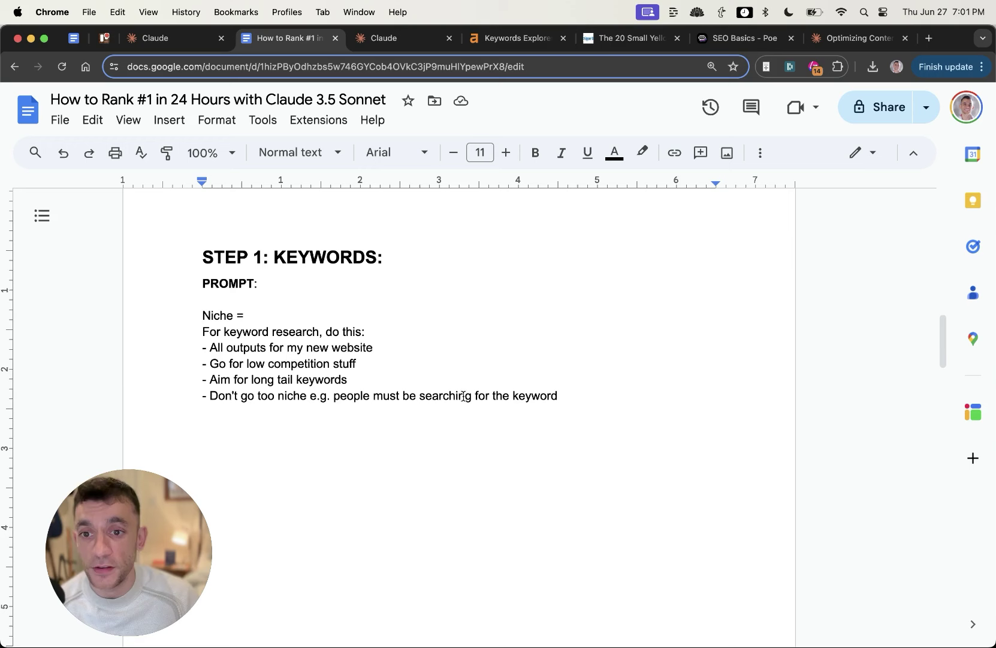
{"action": "scroll", "coordinate": [428, 387], "scroll_direction": "up", "scroll_amount": 8}
{"action": "scroll", "coordinate": [428, 387], "scroll_direction": "down", "scroll_amount": 7}
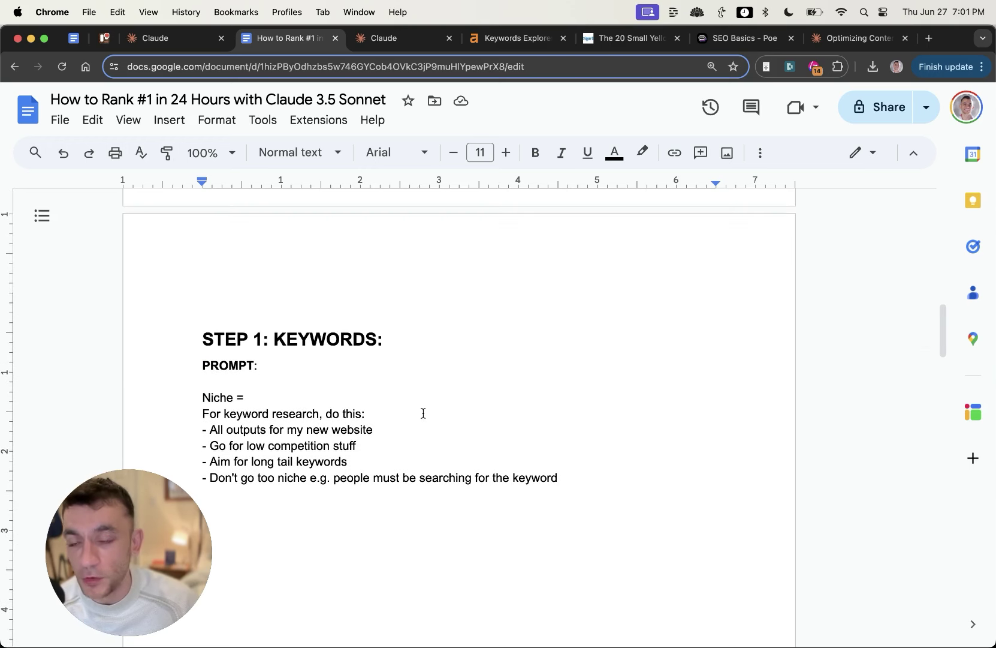
{"action": "left_click", "coordinate": [409, 43]}
Load the YouTube channel's Live streams in place of the Claude project, then return to the How to Rank doc
{"action": "left_click", "coordinate": [419, 67]}
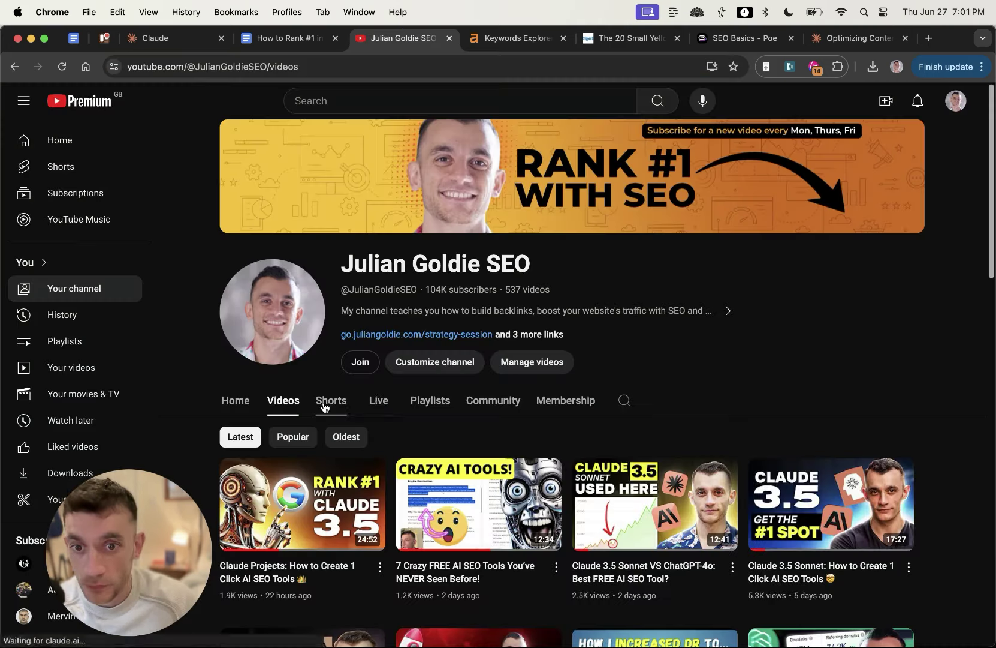
{"action": "left_click", "coordinate": [376, 401]}
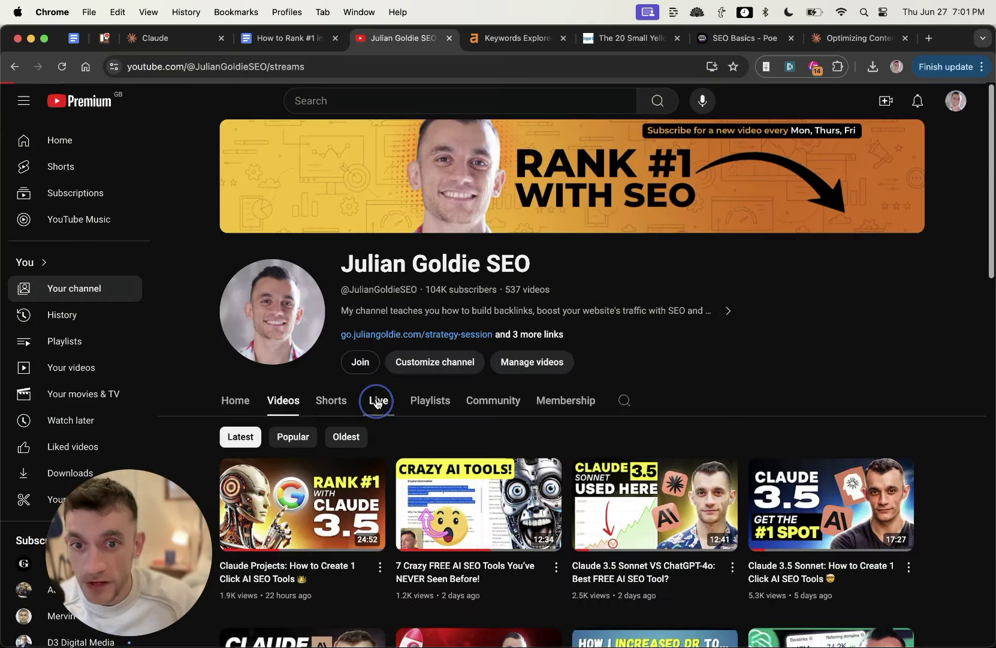
{"action": "scroll", "coordinate": [462, 336], "scroll_direction": "down", "scroll_amount": 3}
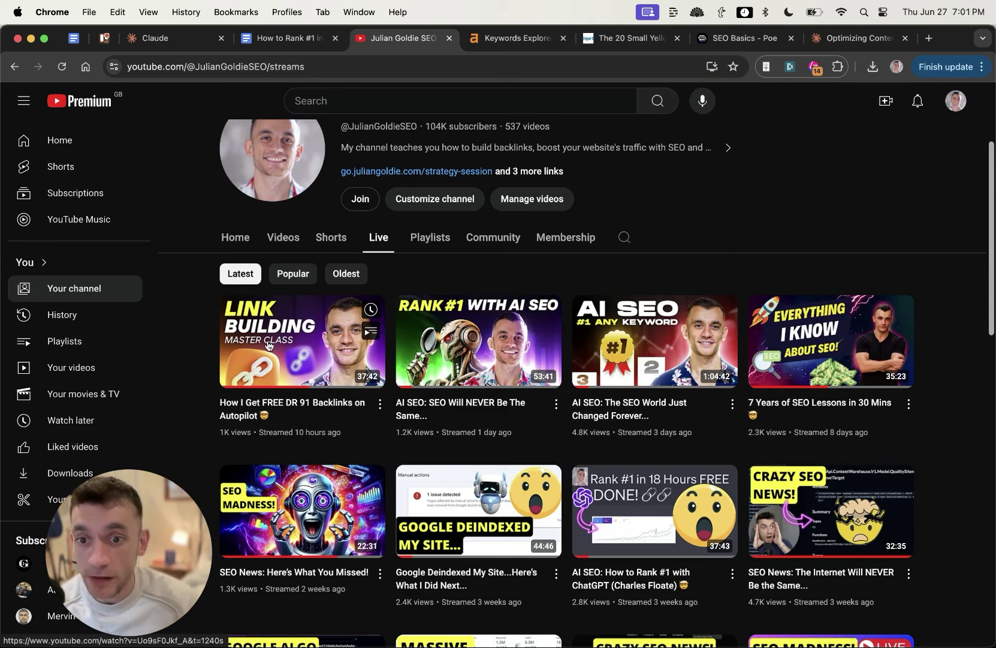
{"action": "left_click", "coordinate": [268, 41]}
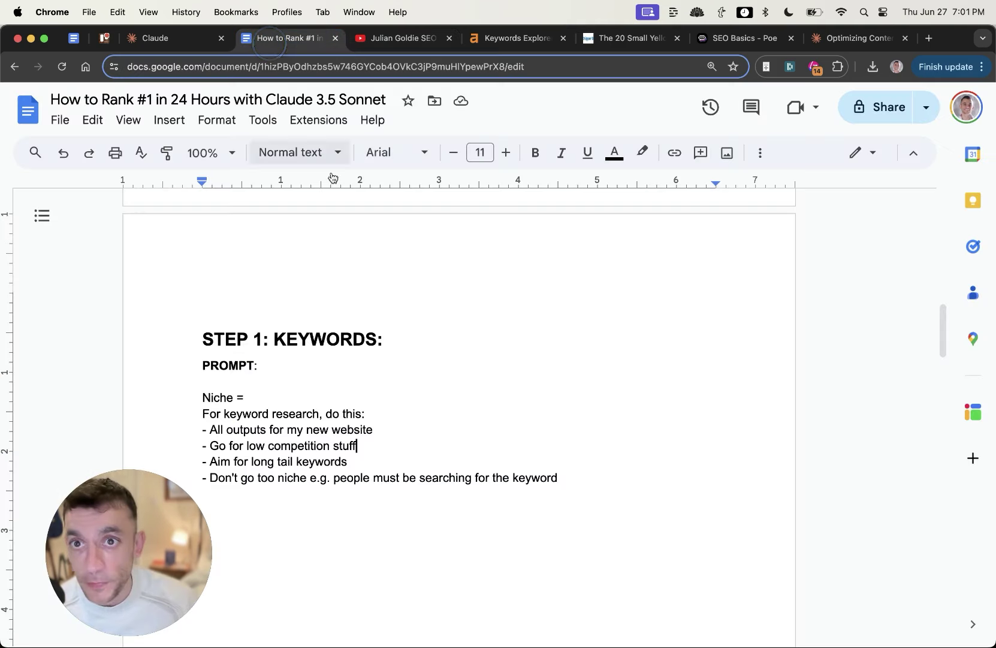
Review the doc's PROOF heading, its bullets and the Discord screenshot
{"action": "scroll", "coordinate": [294, 338], "scroll_direction": "down", "scroll_amount": 10}
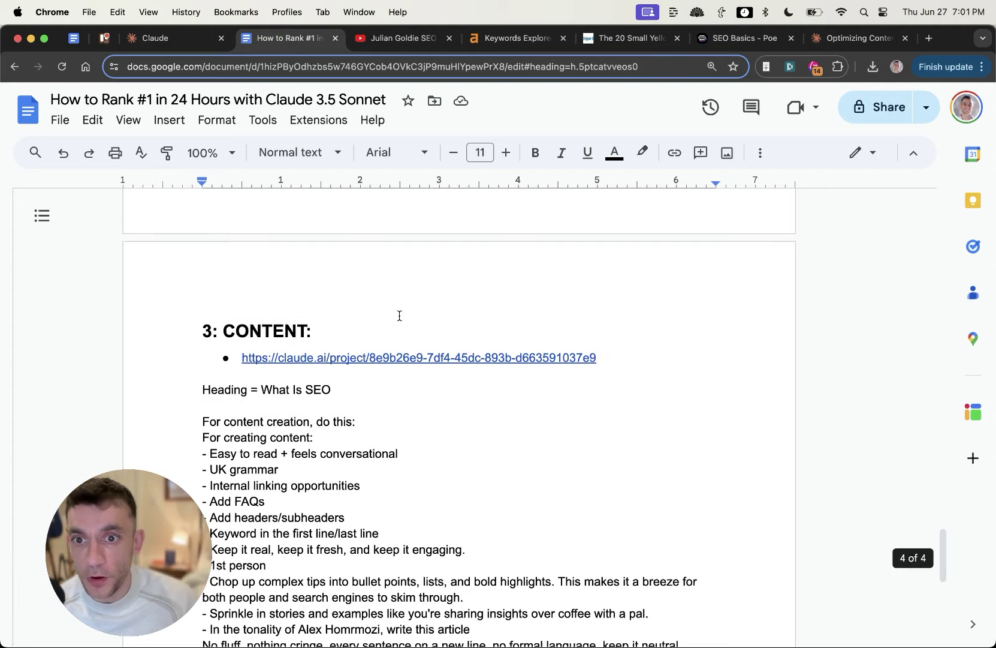
{"action": "scroll", "coordinate": [400, 315], "scroll_direction": "up", "scroll_amount": 20}
{"action": "scroll", "coordinate": [212, 398], "scroll_direction": "down", "scroll_amount": 1}
{"action": "left_click", "coordinate": [173, 336]}
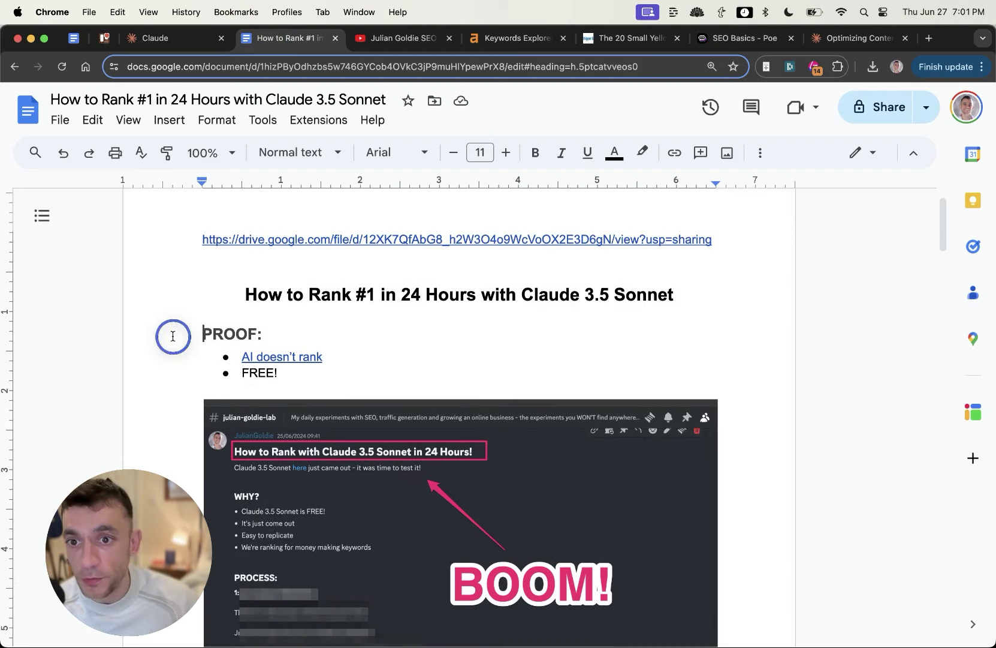
{"action": "left_click_drag", "start_coordinate": [172, 336], "coordinate": [349, 380]}
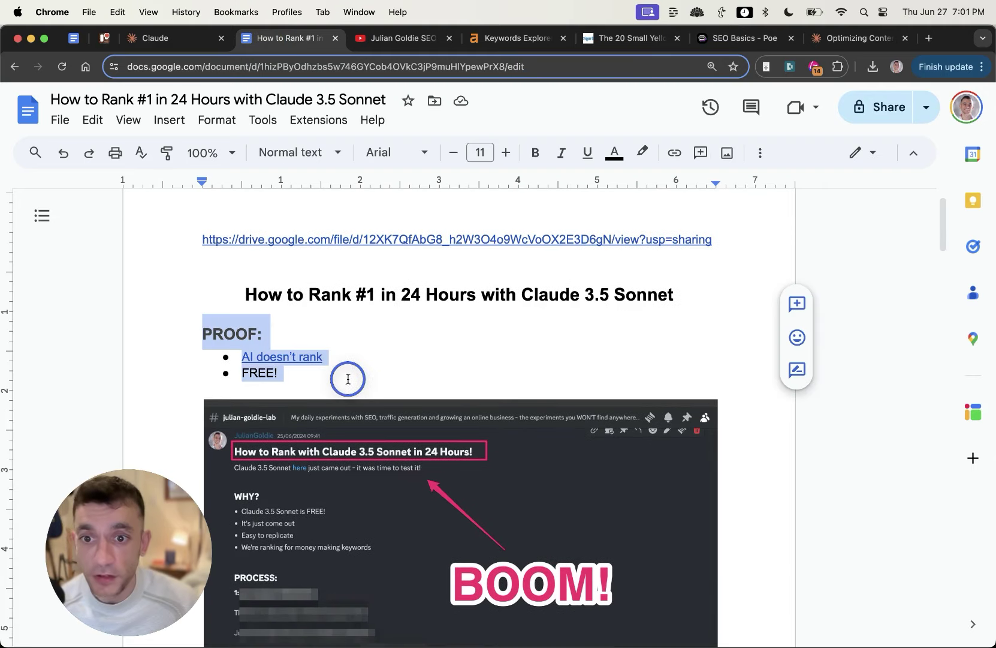
{"action": "scroll", "coordinate": [372, 455], "scroll_direction": "down", "scroll_amount": 3}
{"action": "left_click", "coordinate": [399, 534]}
{"action": "left_click", "coordinate": [807, 462]}
{"action": "scroll", "coordinate": [808, 463], "scroll_direction": "down", "scroll_amount": 1}
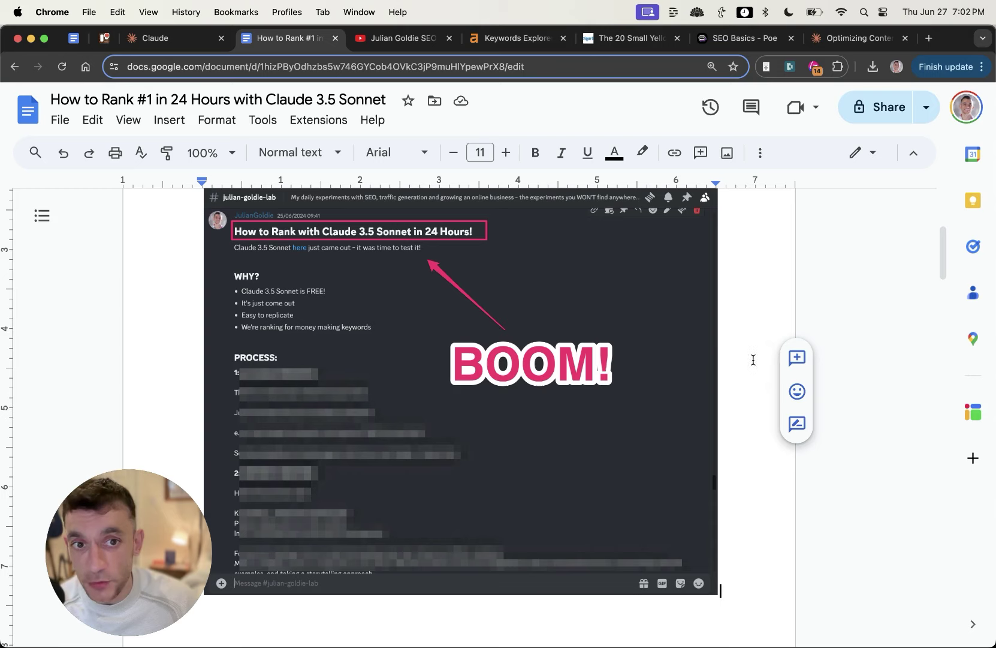
{"action": "scroll", "coordinate": [740, 340], "scroll_direction": "up", "scroll_amount": 1}
{"action": "scroll", "coordinate": [739, 339], "scroll_direction": "up", "scroll_amount": 3}
{"action": "scroll", "coordinate": [490, 473], "scroll_direction": "down", "scroll_amount": 15}
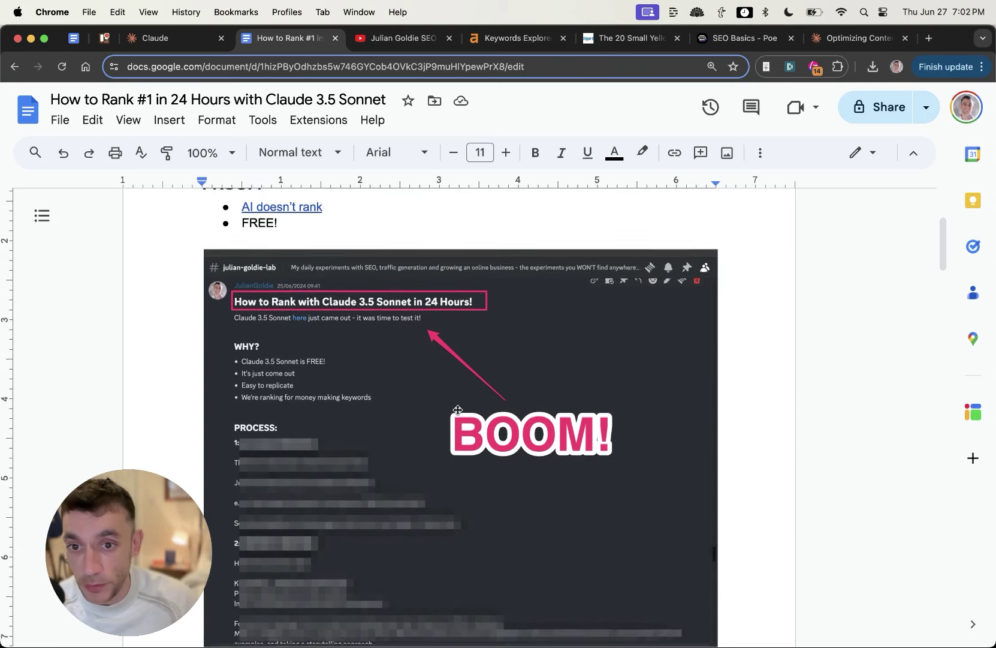
{"action": "left_click", "coordinate": [497, 437]}
{"action": "scroll", "coordinate": [497, 437], "scroll_direction": "up", "scroll_amount": 20}
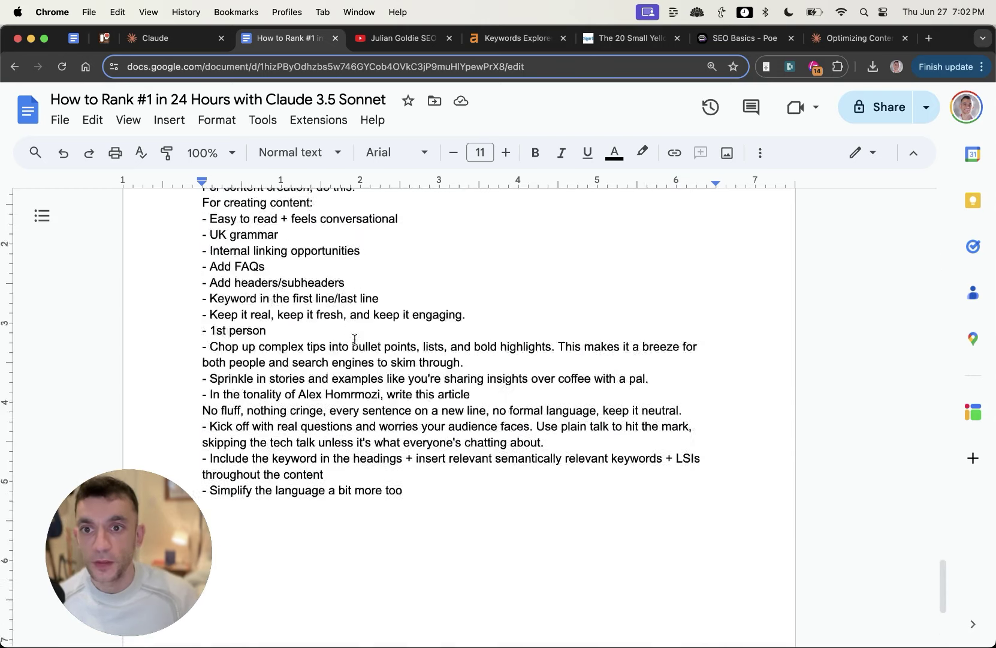
Share the doc as Viewer for anyone with the link and copy the link
{"action": "left_click", "coordinate": [861, 110]}
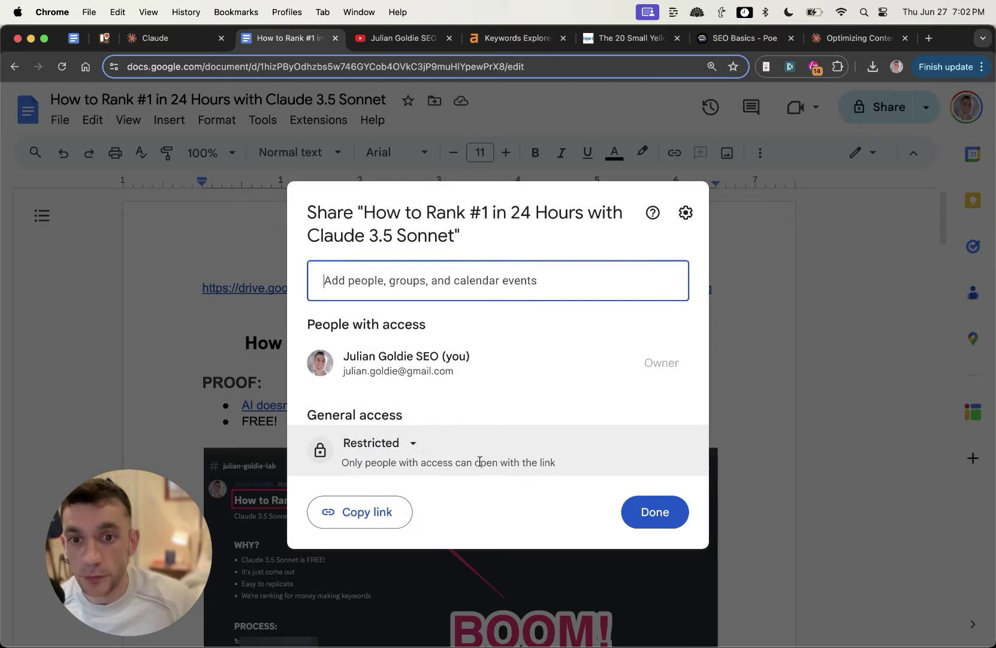
{"action": "left_click", "coordinate": [392, 445]}
{"action": "left_click", "coordinate": [431, 516]}
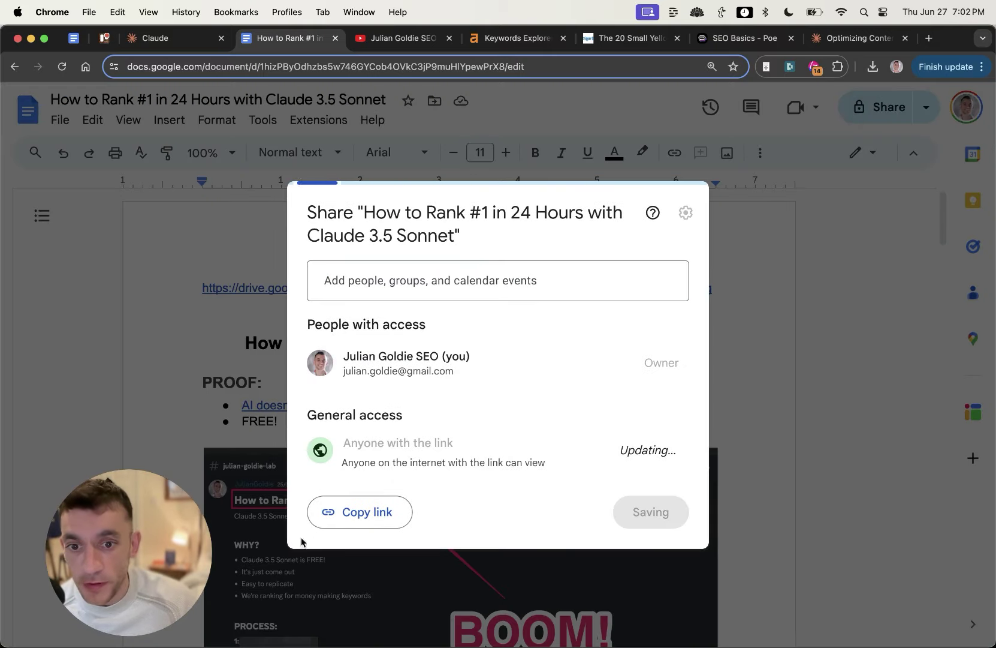
{"action": "left_click", "coordinate": [360, 511]}
{"action": "left_click", "coordinate": [649, 524]}
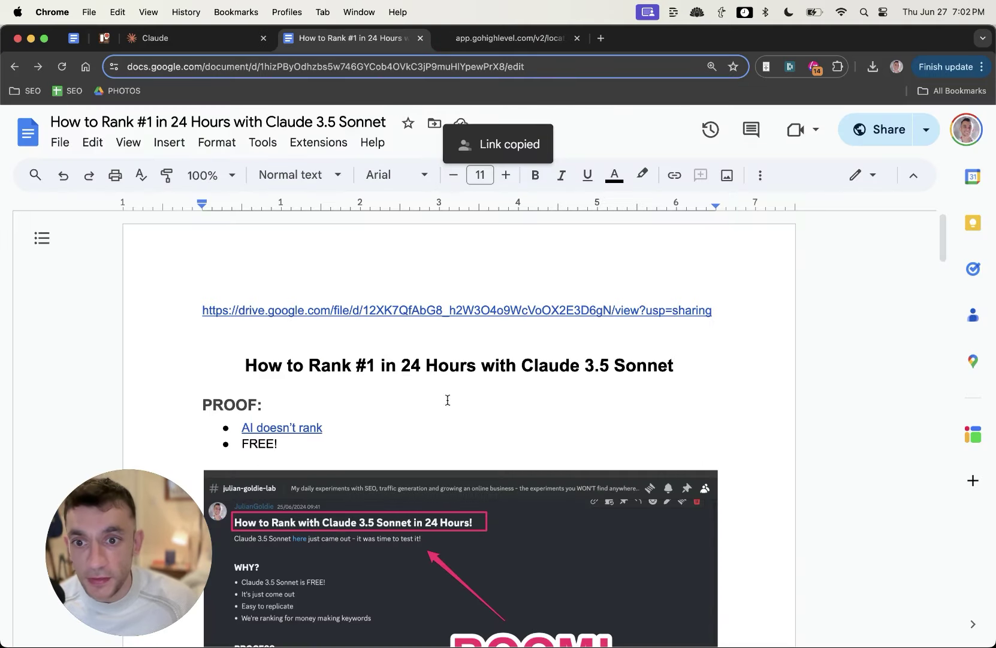
{"action": "scroll", "coordinate": [447, 400], "scroll_direction": "down", "scroll_amount": 12}
{"action": "scroll", "coordinate": [430, 367], "scroll_direction": "up", "scroll_amount": 12}
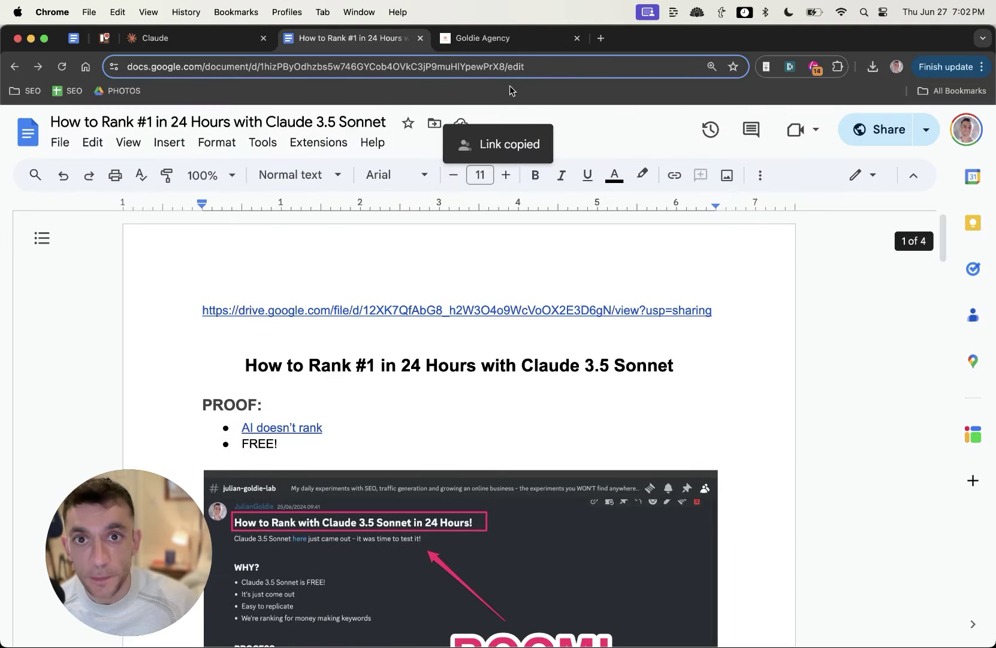
Open the FREE SEO Course from the Goldie Agency memberships page
{"action": "left_click", "coordinate": [482, 38]}
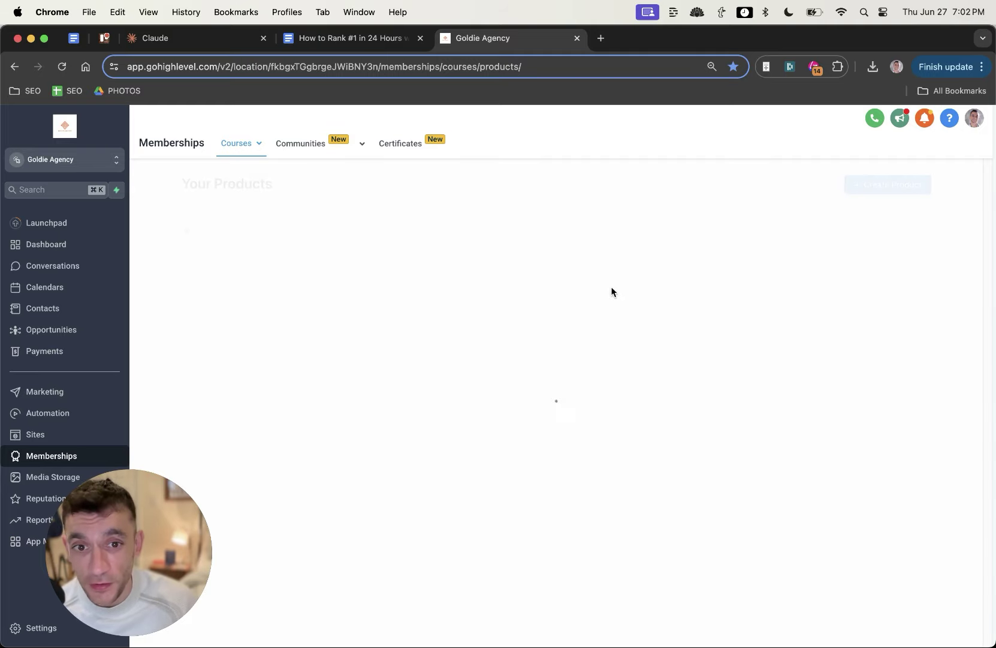
{"action": "scroll", "coordinate": [384, 413], "scroll_direction": "down", "scroll_amount": 3}
{"action": "scroll", "coordinate": [391, 419], "scroll_direction": "down", "scroll_amount": 7}
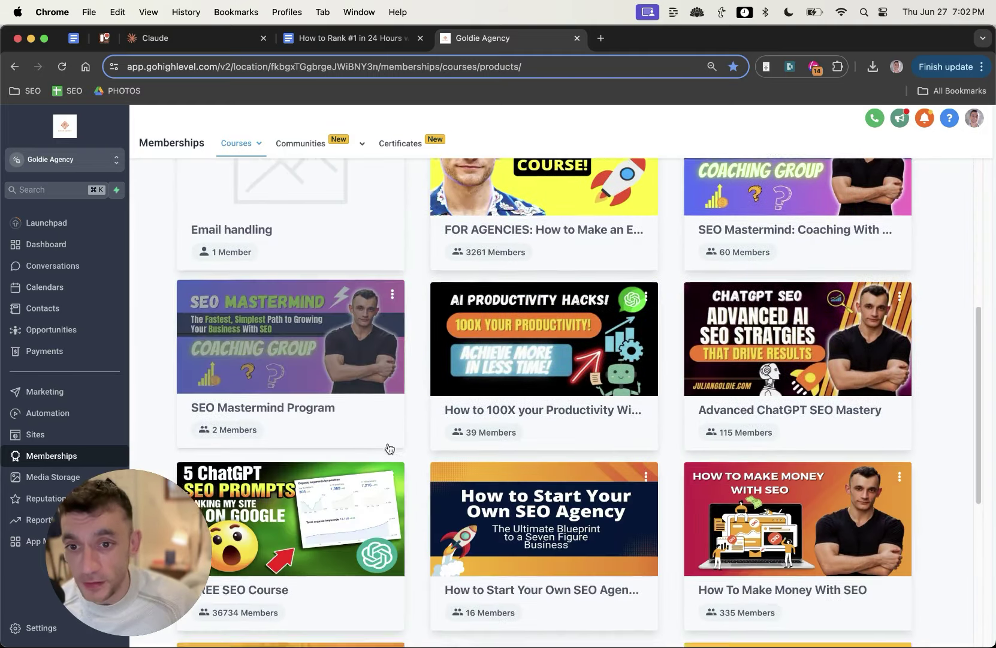
{"action": "left_click", "coordinate": [311, 383]}
Start a new lesson in the FREE SEO TOOLS category
{"action": "scroll", "coordinate": [310, 384], "scroll_direction": "down", "scroll_amount": 1}
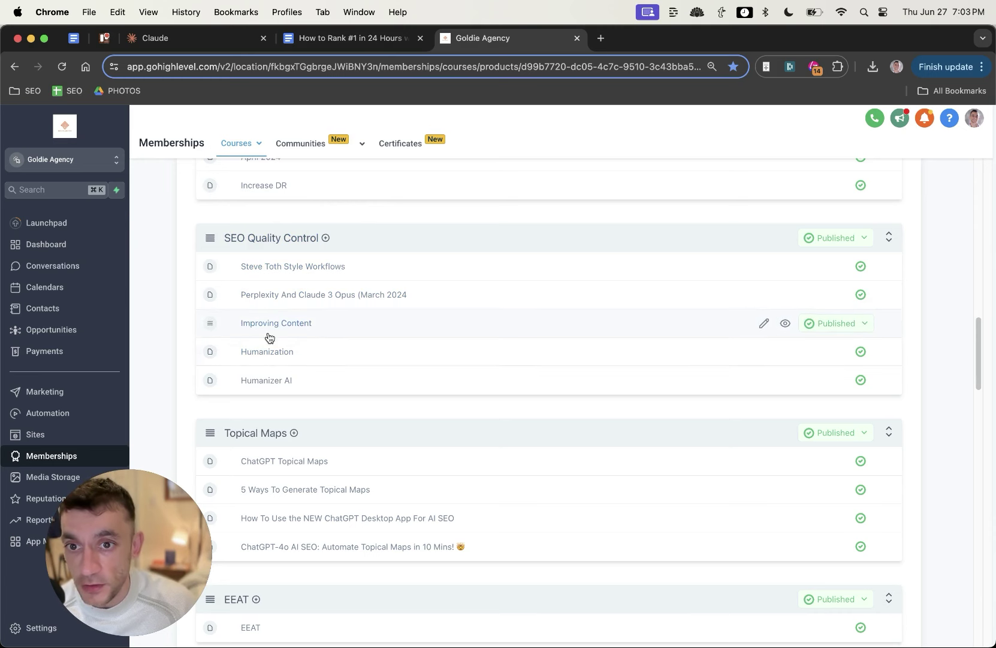
{"action": "scroll", "coordinate": [268, 227], "scroll_direction": "up", "scroll_amount": 5}
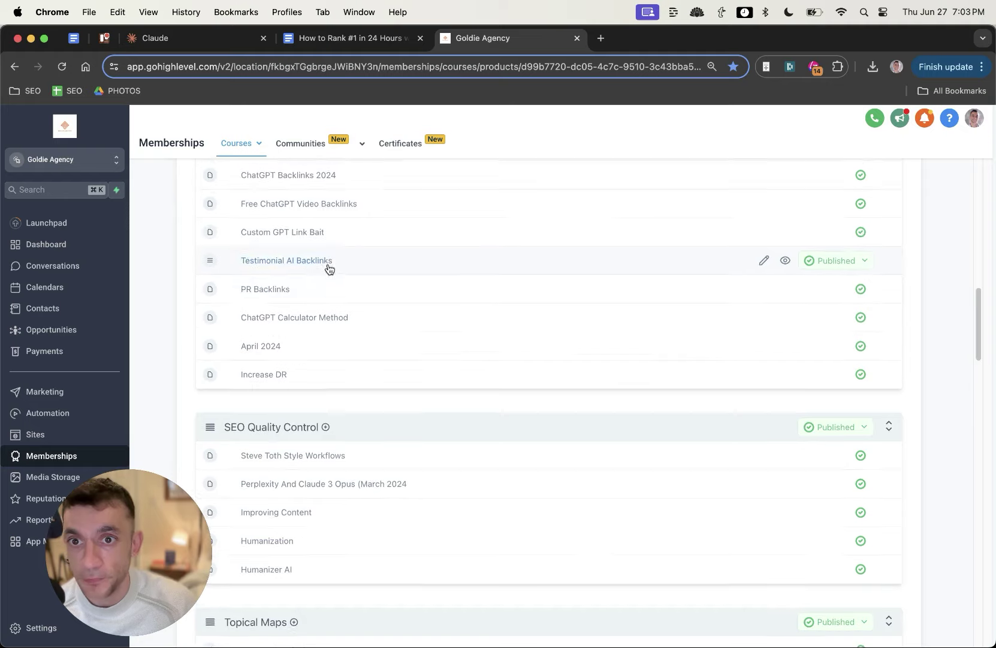
{"action": "scroll", "coordinate": [300, 198], "scroll_direction": "down", "scroll_amount": 12}
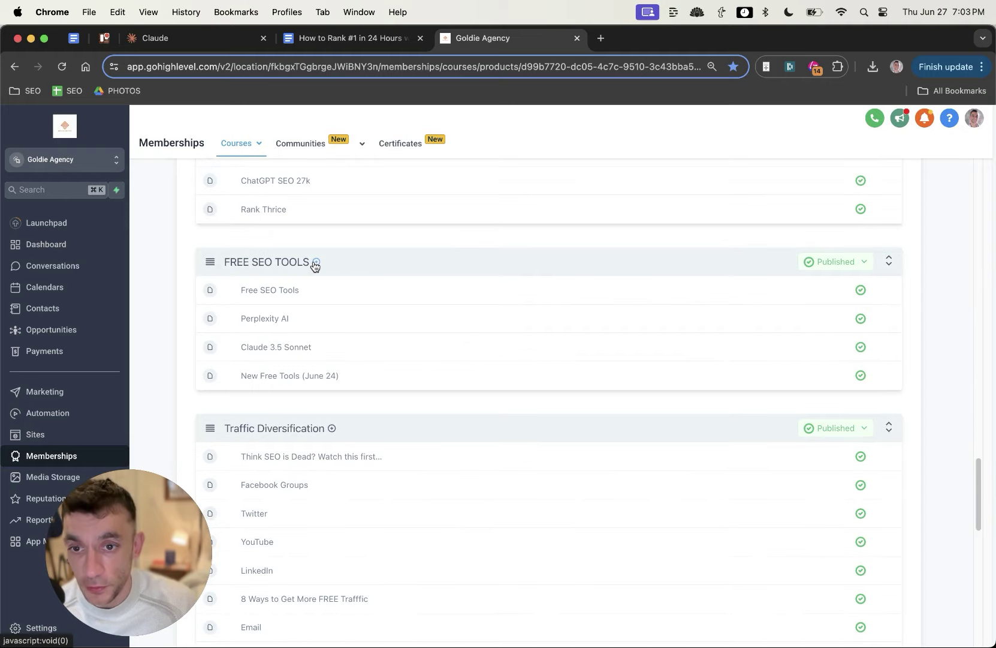
{"action": "left_click", "coordinate": [312, 263]}
{"action": "left_click", "coordinate": [327, 284]}
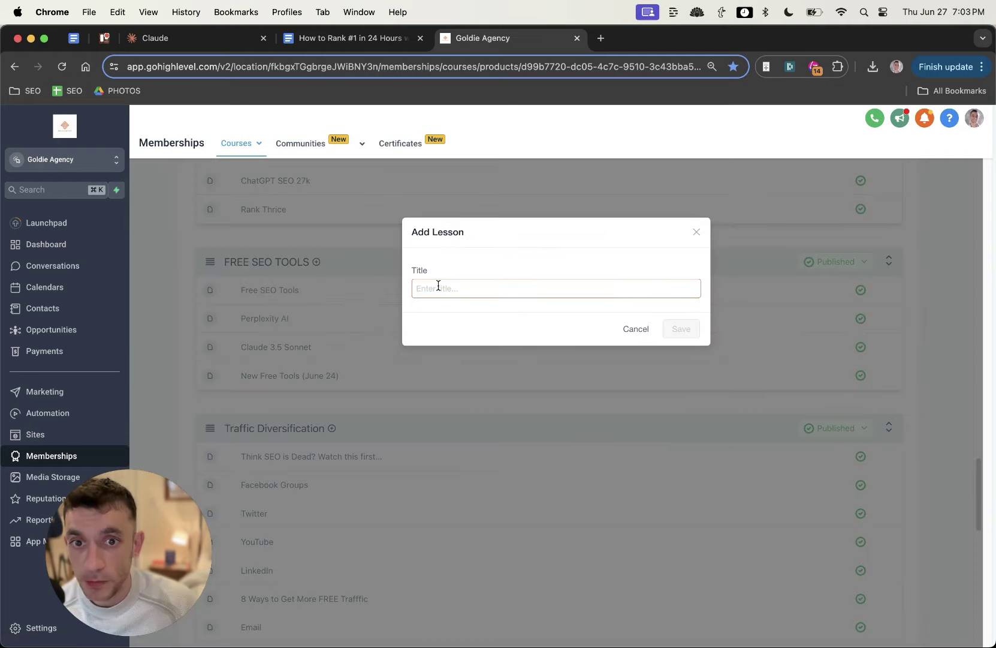
Create the Claude Workflow lesson and open it for editing
{"action": "type", "text": "Rank"}
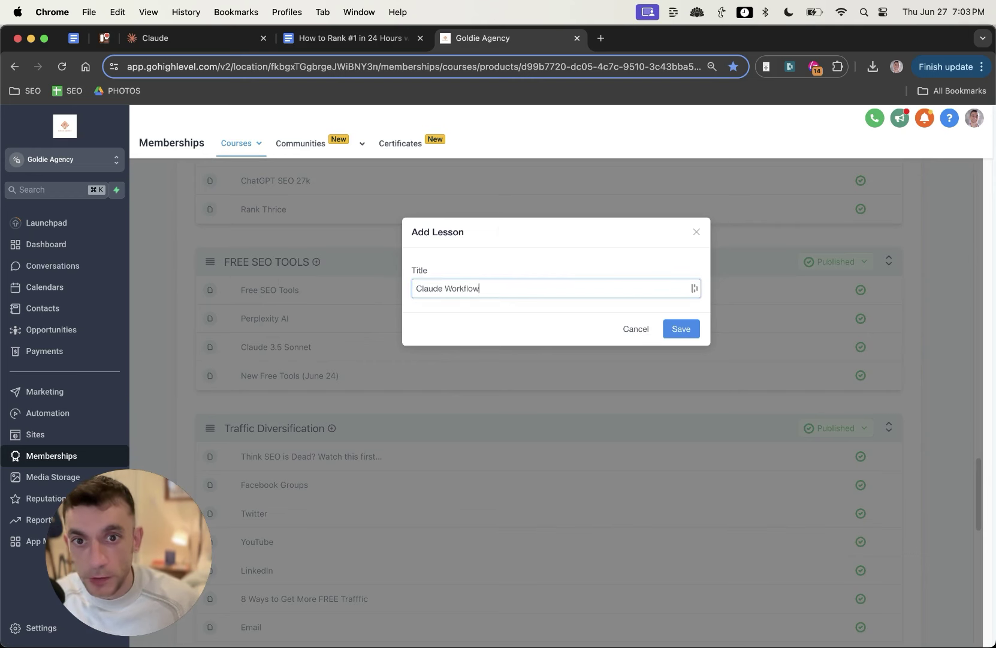
{"action": "left_click", "coordinate": [673, 335]}
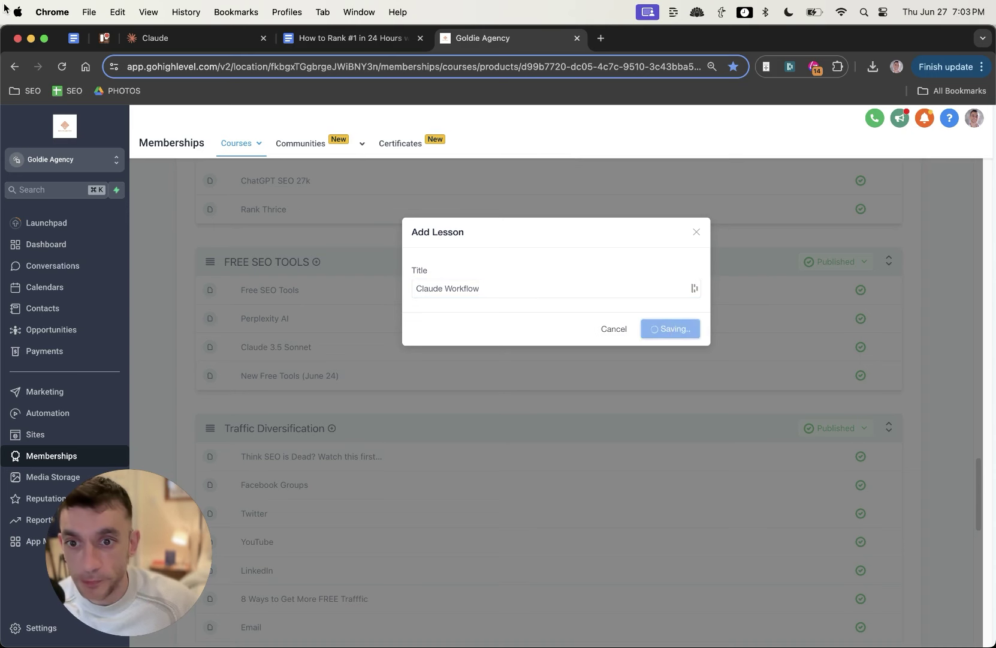
{"action": "left_click", "coordinate": [767, 402]}
{"action": "scroll", "coordinate": [417, 472], "scroll_direction": "down", "scroll_amount": 3}
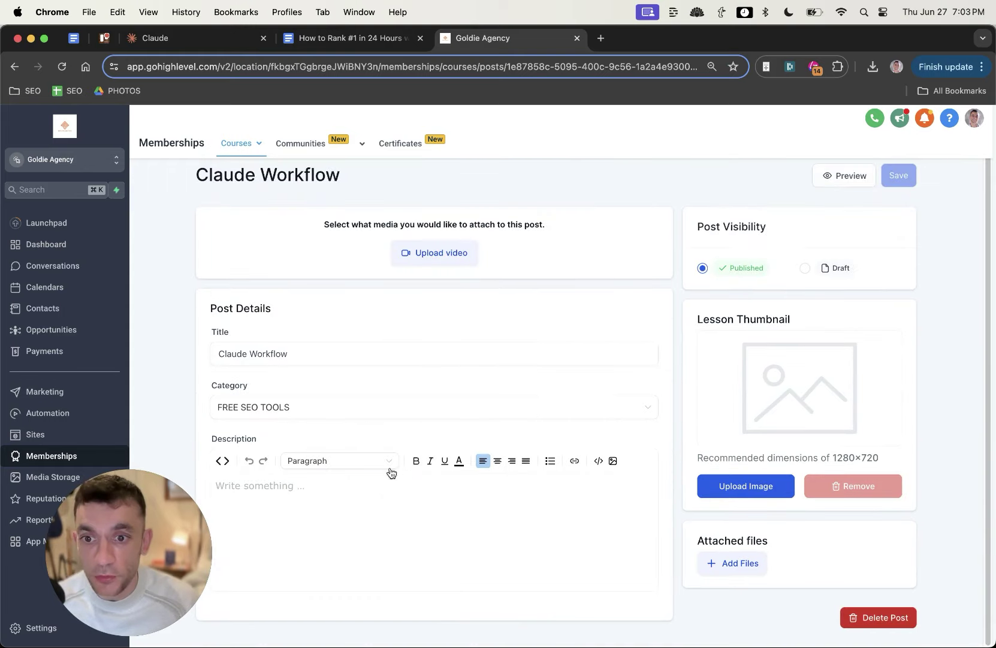
Paste the VIDEO NOTES heading and the doc's share link into the description and save
{"action": "left_click", "coordinate": [349, 498]}
{"action": "key", "text": "super+v"}
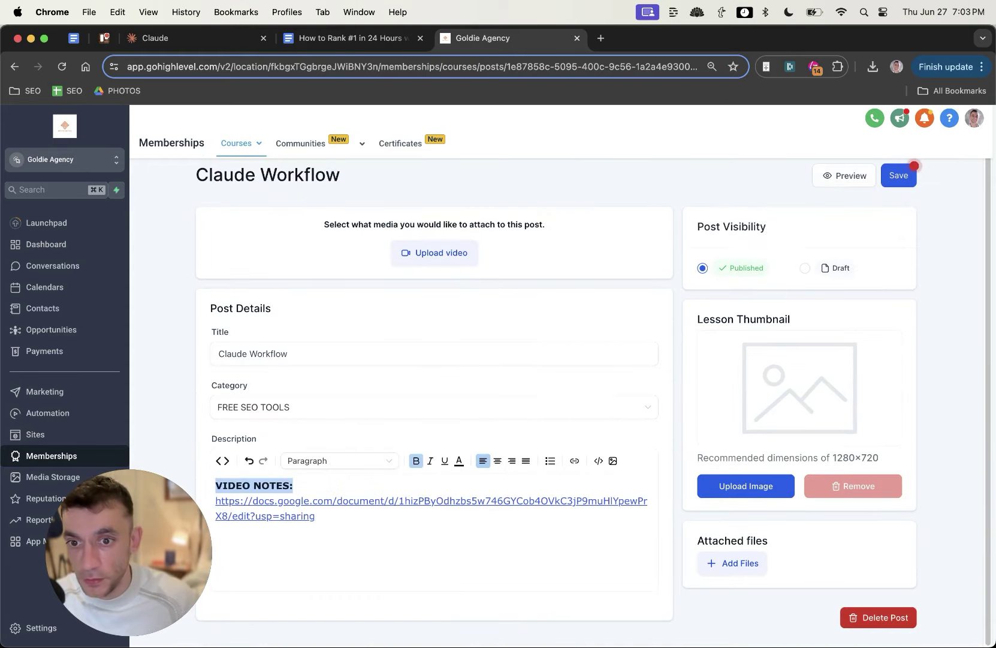
{"action": "left_click", "coordinate": [896, 177]}
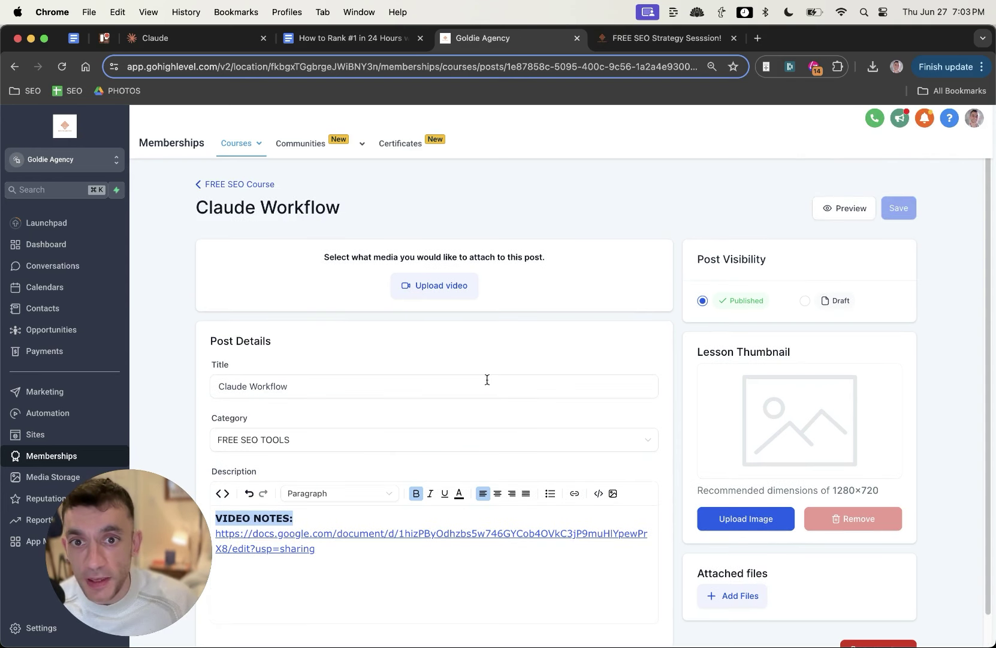
{"action": "left_click", "coordinate": [662, 42]}
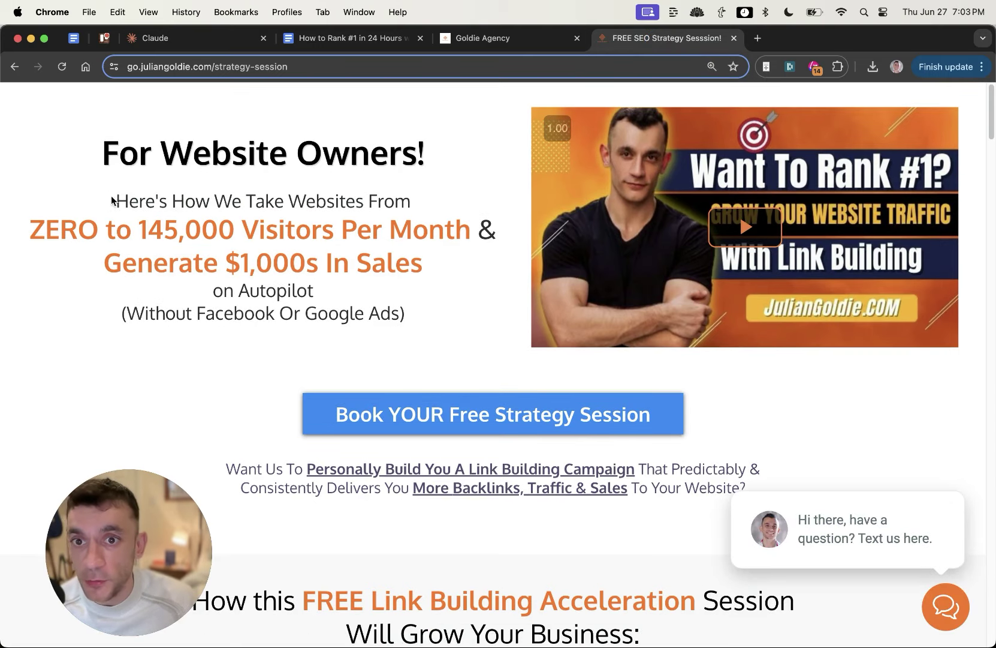
Highlight the headline's visitor growth claim and the Discover The Secrets of SEO Link Building heading
{"action": "left_click_drag", "start_coordinate": [112, 201], "coordinate": [396, 233]}
{"action": "left_click", "coordinate": [400, 258]}
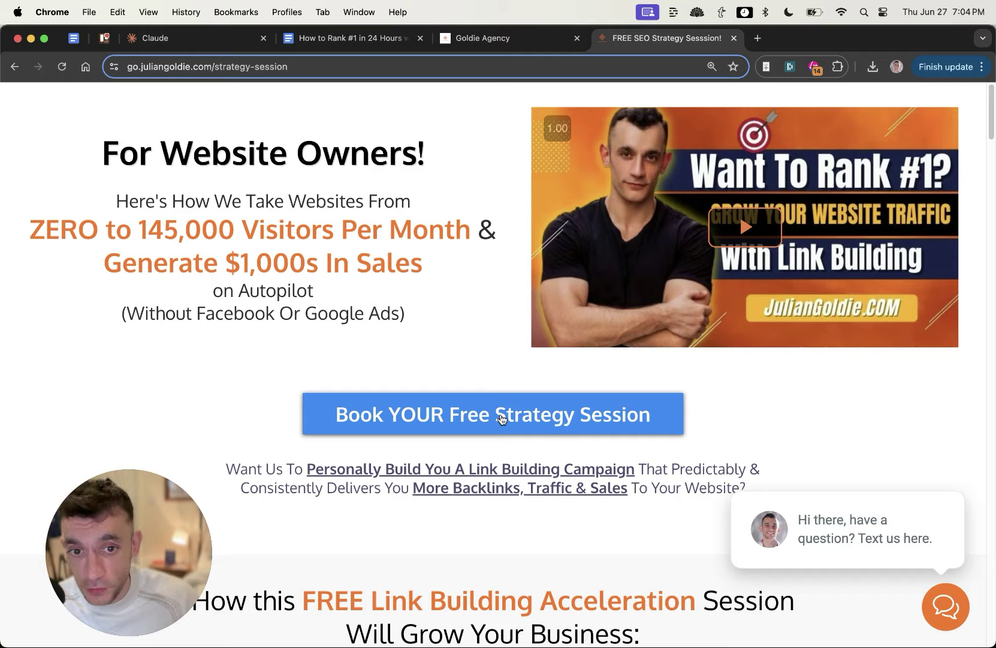
{"action": "scroll", "coordinate": [502, 419], "scroll_direction": "down", "scroll_amount": 10}
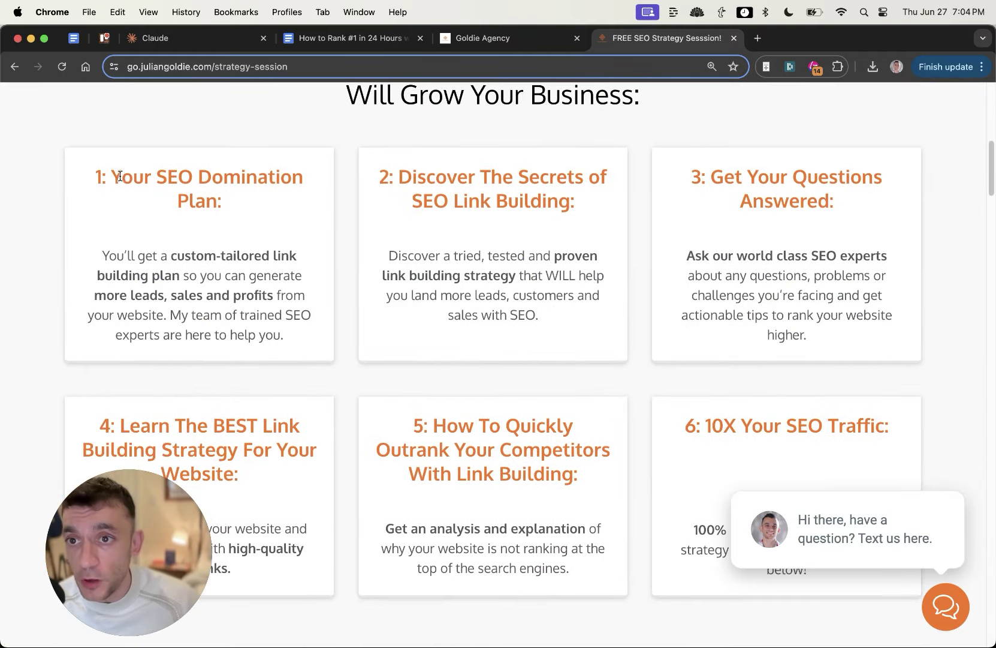
{"action": "left_click_drag", "start_coordinate": [90, 174], "coordinate": [238, 211]}
{"action": "scroll", "coordinate": [249, 228], "scroll_direction": "up", "scroll_amount": 2}
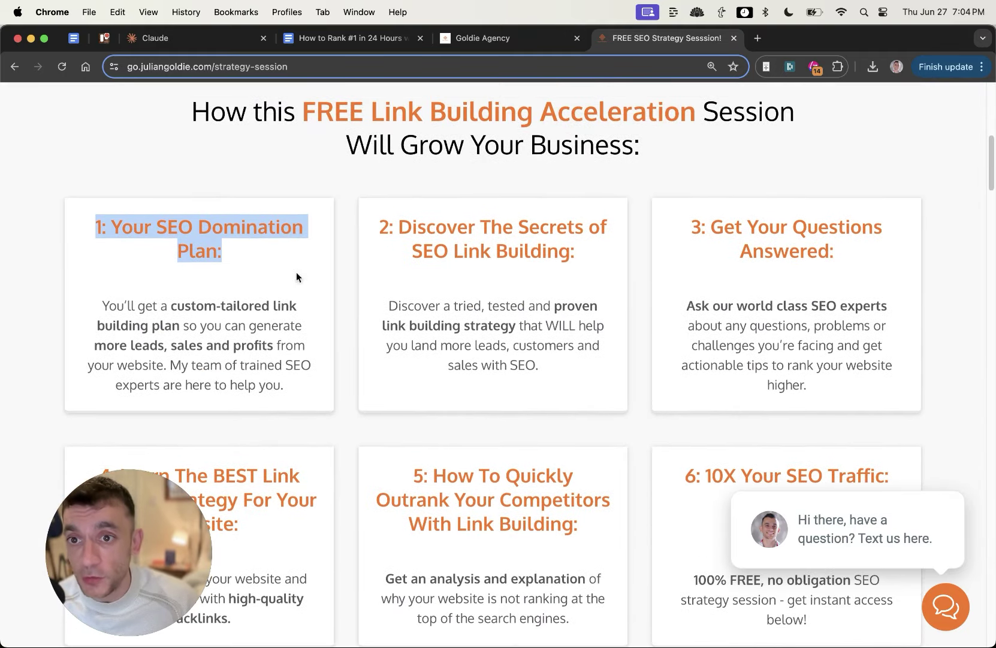
{"action": "left_click_drag", "start_coordinate": [379, 226], "coordinate": [575, 255]}
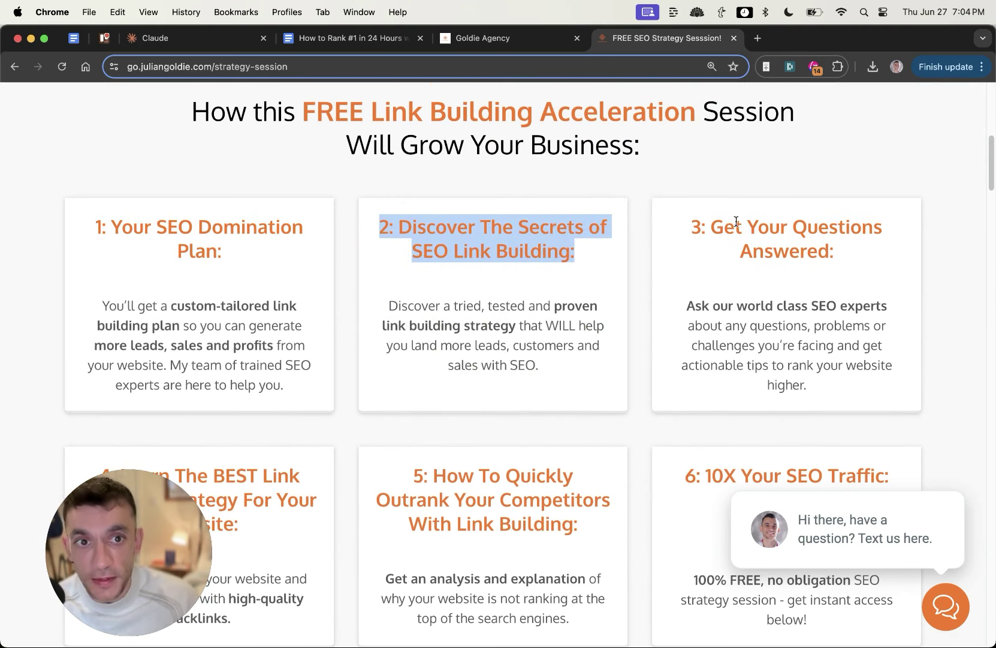
Highlight the benefit card headings, including 10X Your SEO Traffic, then return to the top
{"action": "left_click_drag", "start_coordinate": [681, 217], "coordinate": [864, 289]}
{"action": "scroll", "coordinate": [846, 273], "scroll_direction": "down", "scroll_amount": 4}
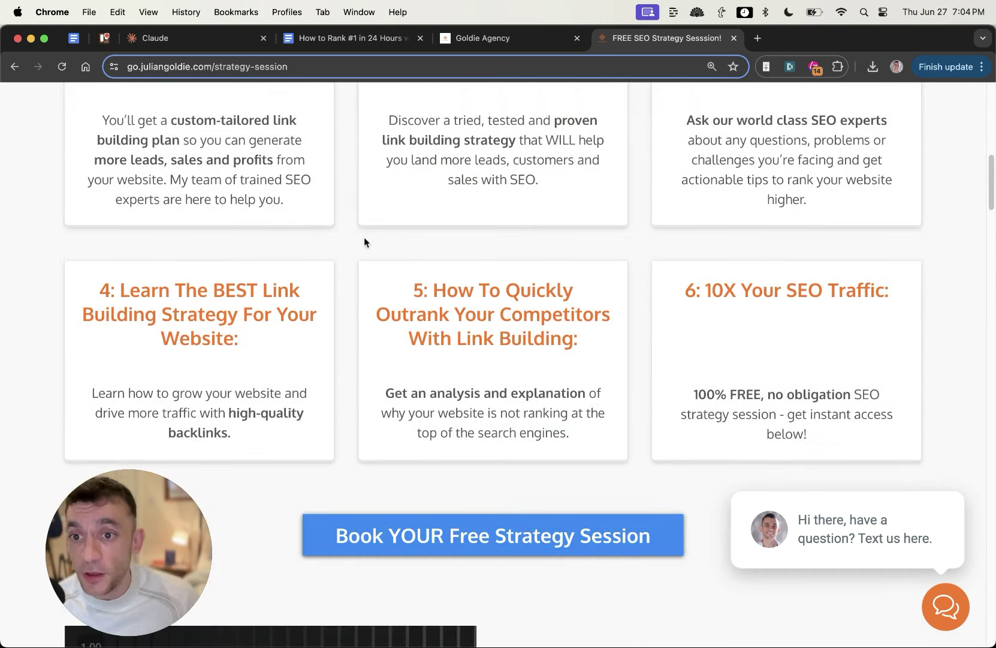
{"action": "left_click_drag", "start_coordinate": [100, 291], "coordinate": [275, 349]}
{"action": "left_click_drag", "start_coordinate": [385, 285], "coordinate": [596, 342]}
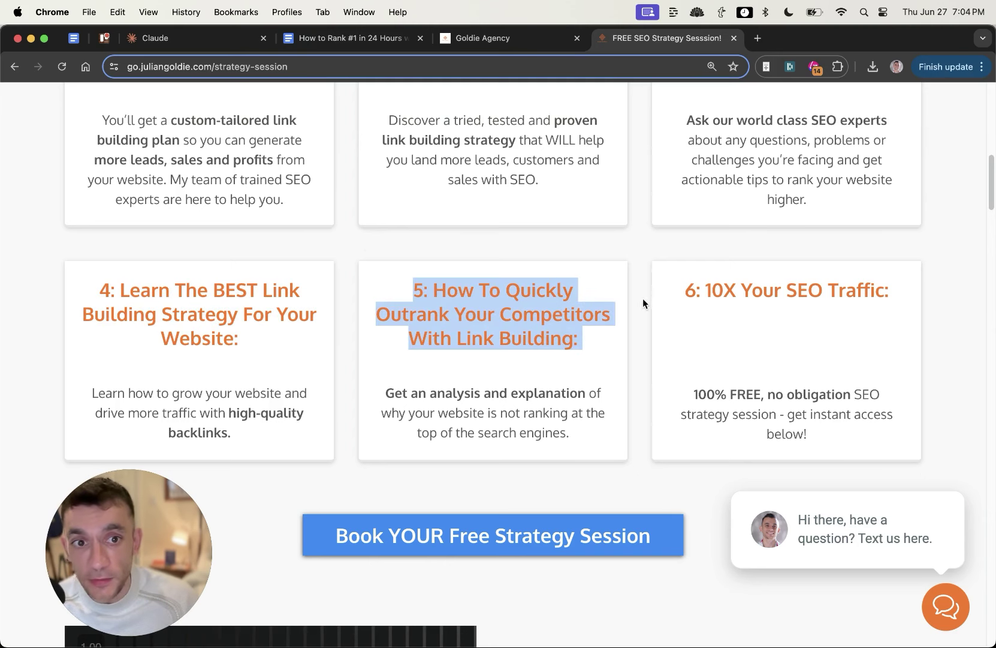
{"action": "left_click_drag", "start_coordinate": [687, 290], "coordinate": [916, 296]}
{"action": "left_click", "coordinate": [834, 309]}
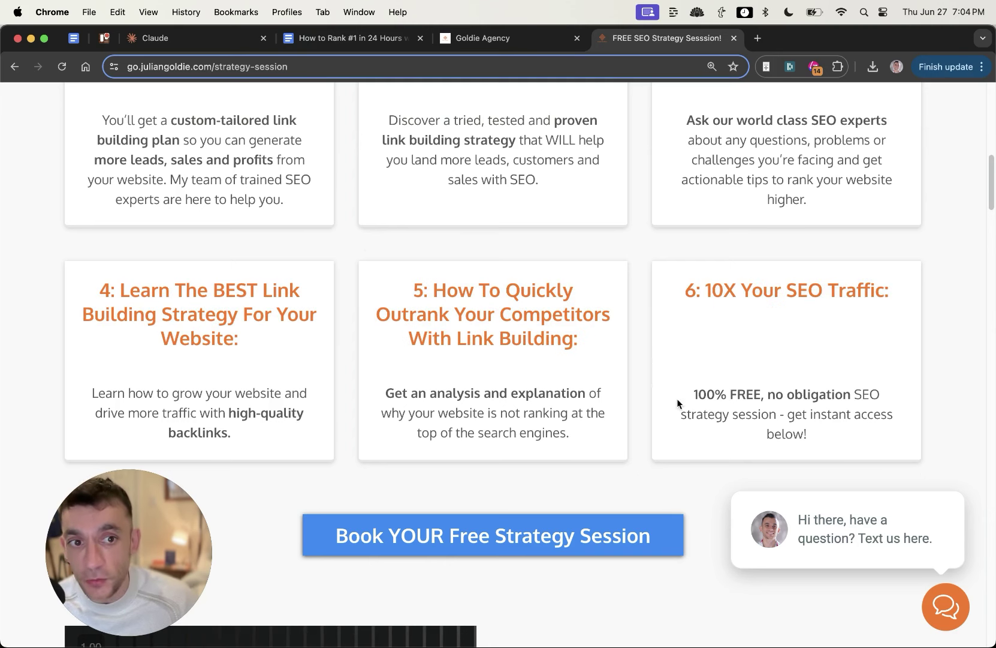
{"action": "scroll", "coordinate": [653, 361], "scroll_direction": "up", "scroll_amount": 10}
{"action": "left_click", "coordinate": [291, 205]}
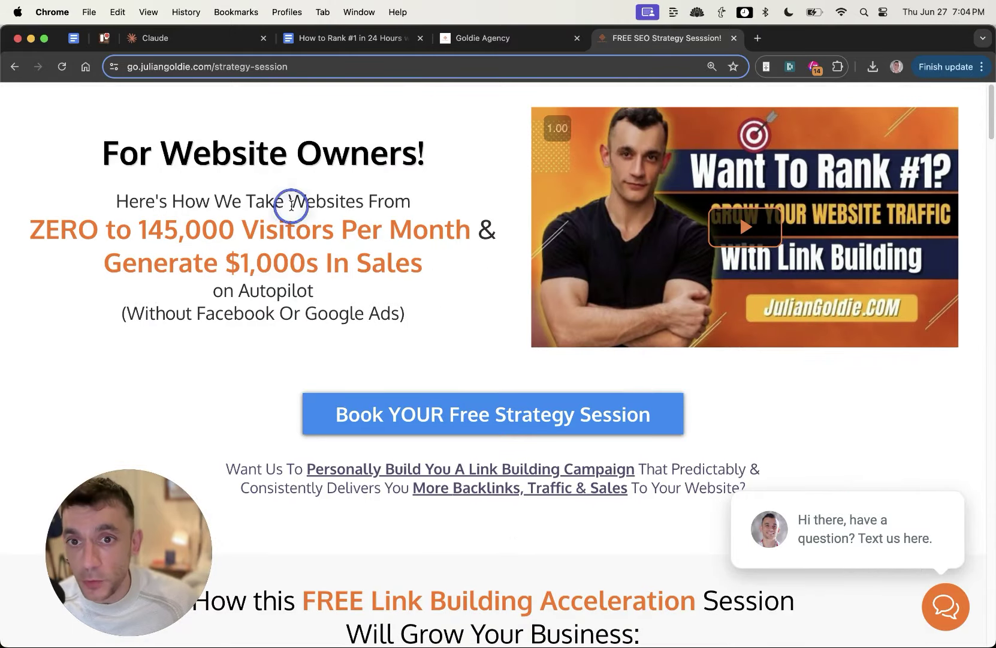